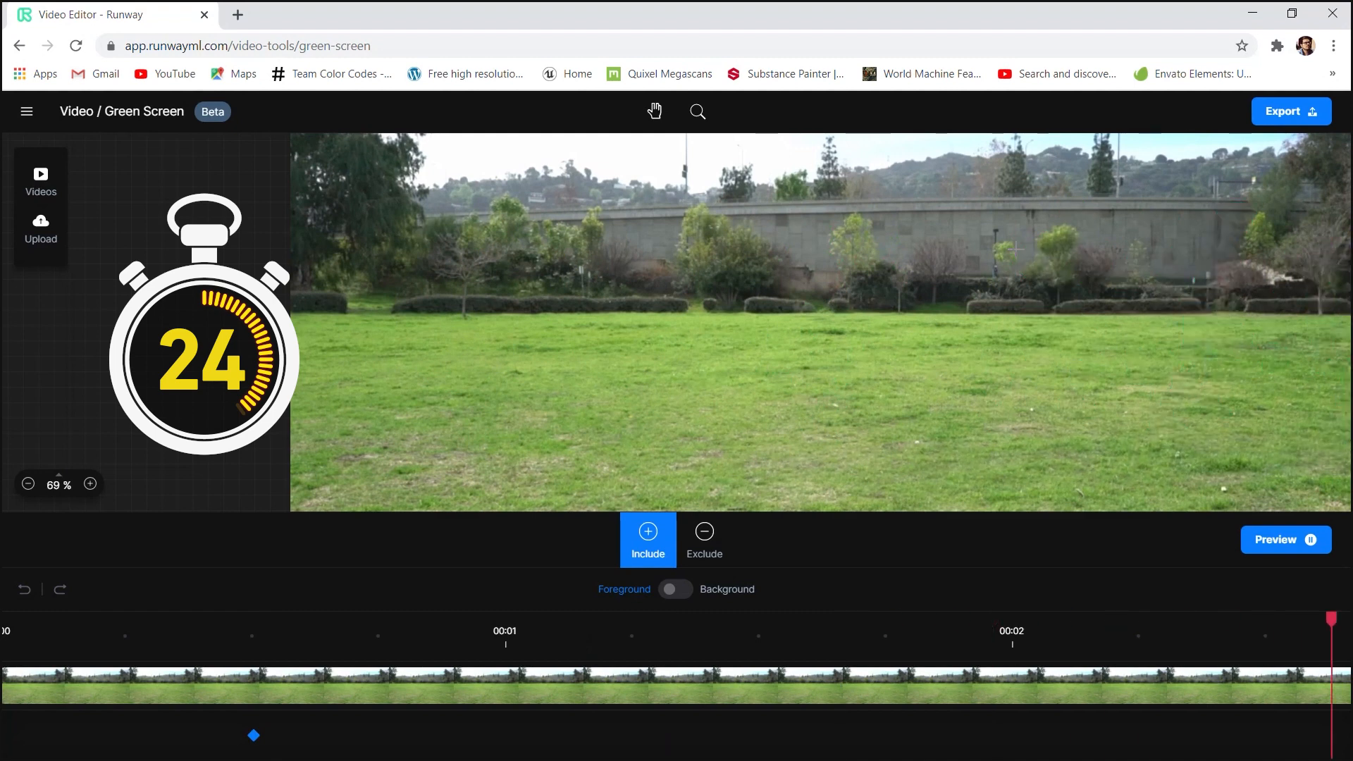
Step: Fit the wide-angle running clip to the view and start its export
left_click(56, 485)
left_click(71, 442)
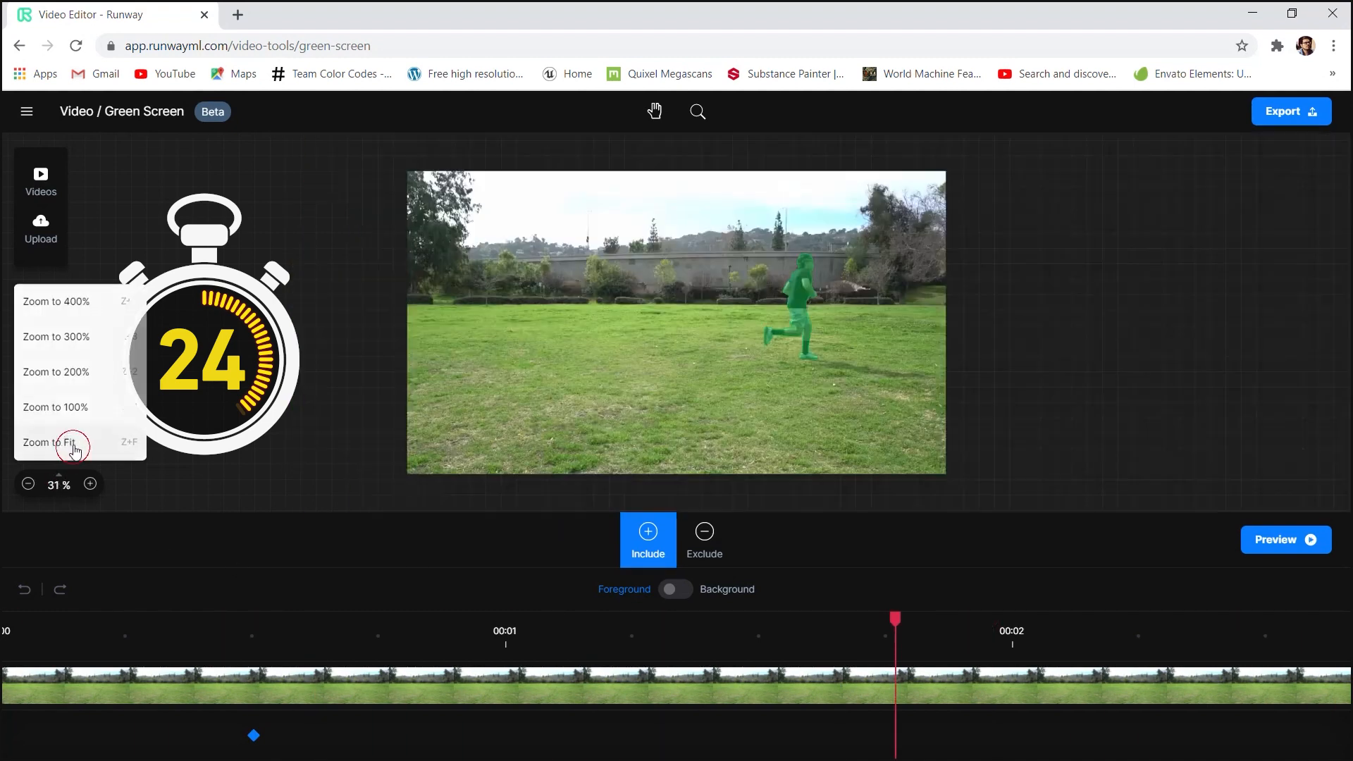
left_click(1287, 112)
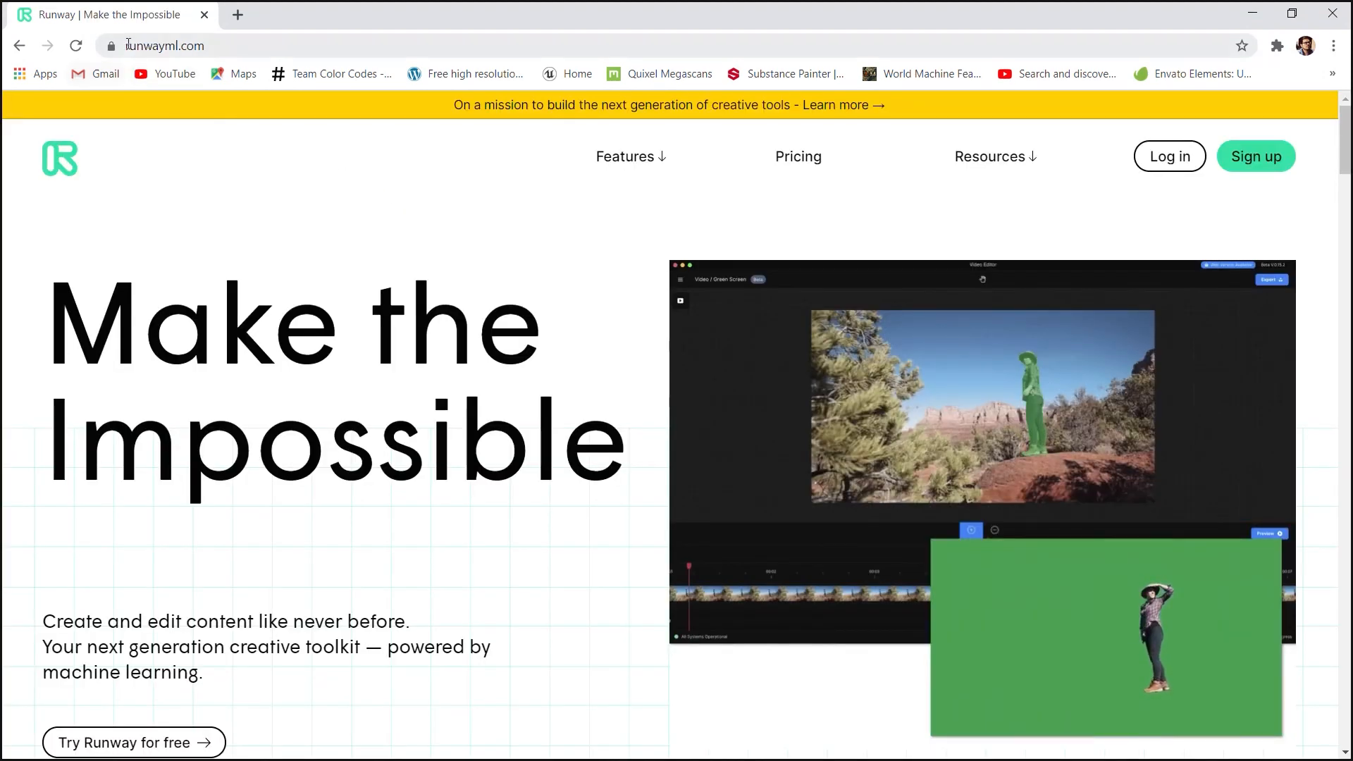
Step: Log in to Runway from runwayml.com and start editing with the Green Screen video tool
left_click_drag(128, 44, 219, 40)
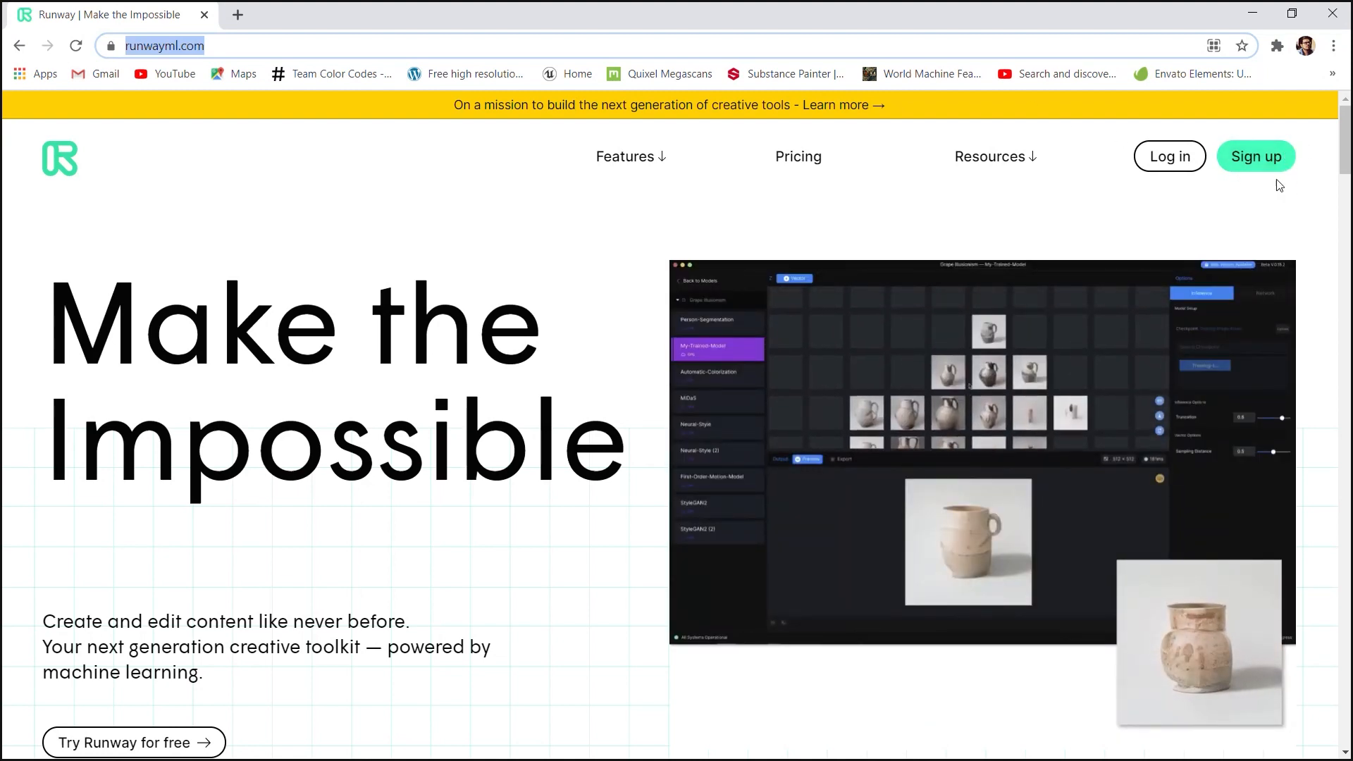
left_click(1174, 162)
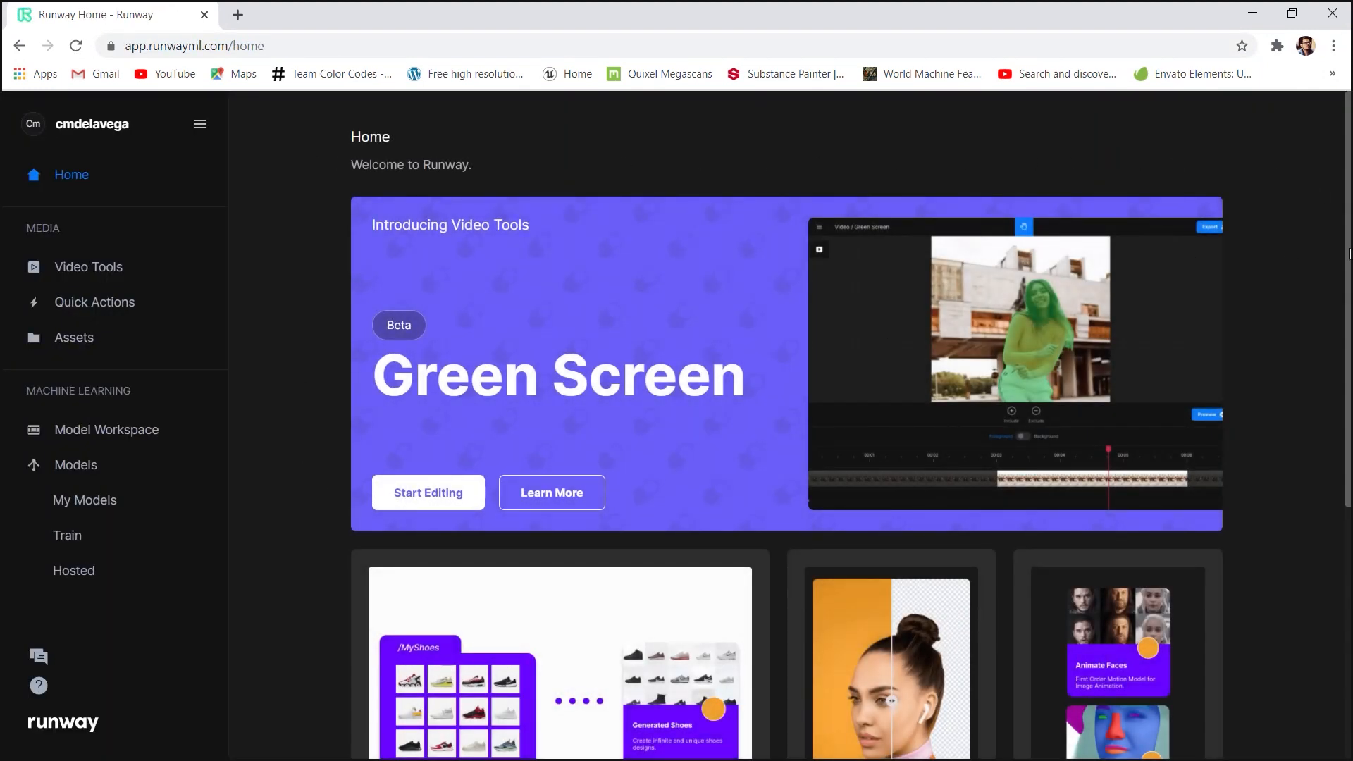
left_click_drag(1348, 215, 1340, 512)
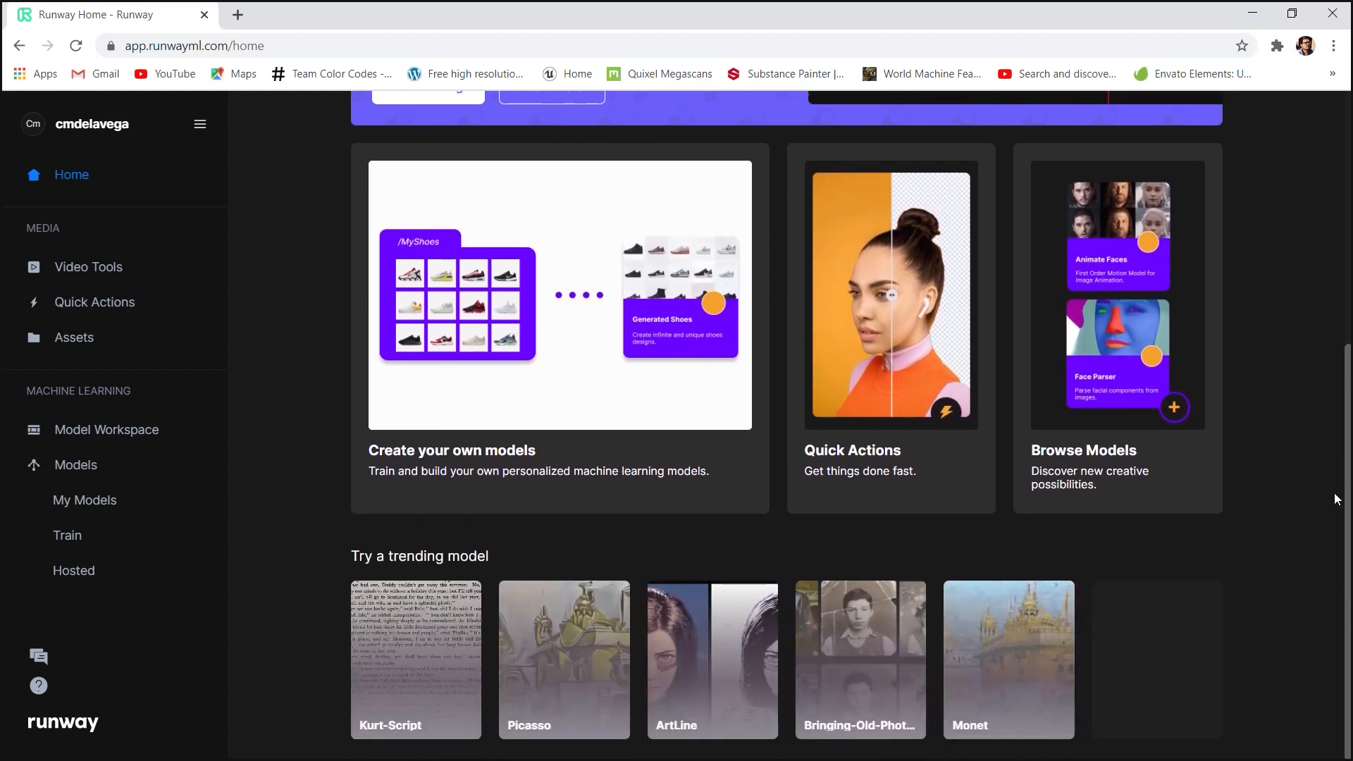
scroll(858, 345, "up", 6)
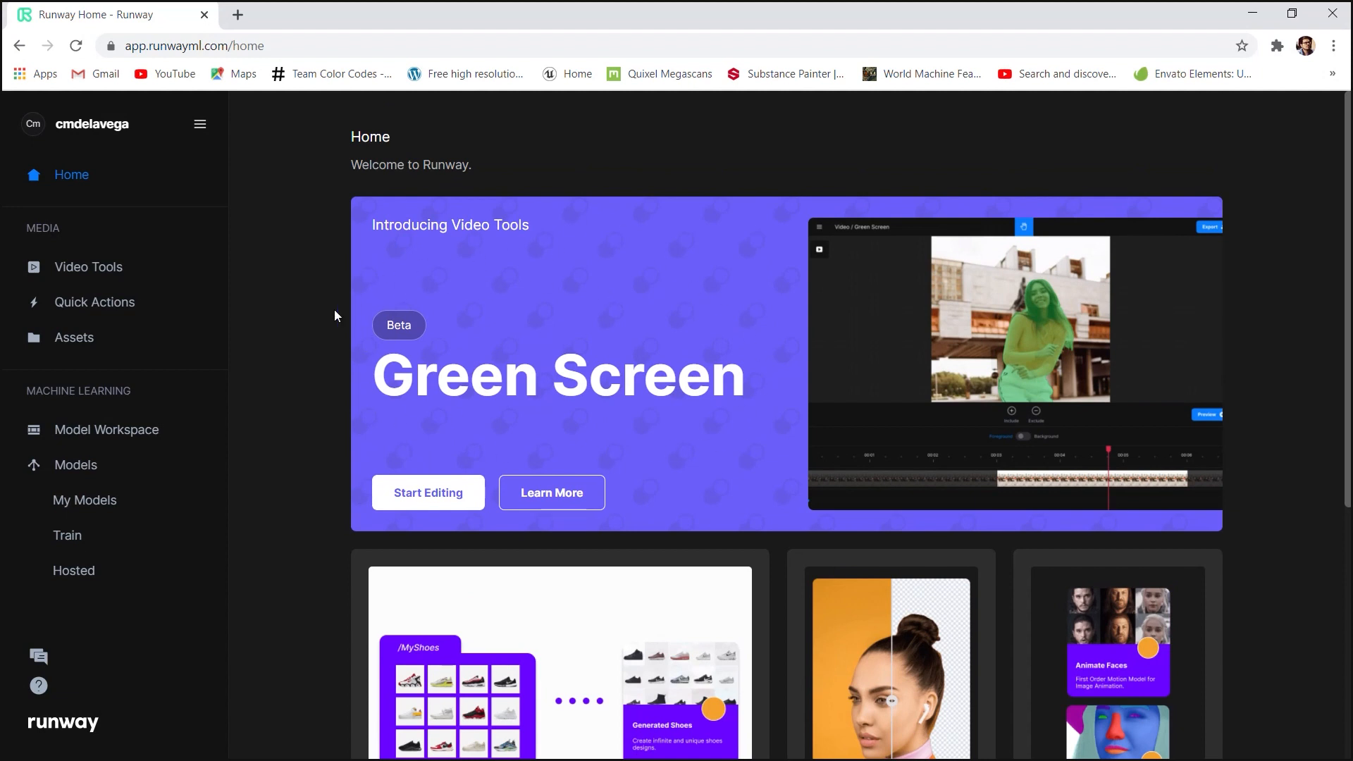
left_click(433, 493)
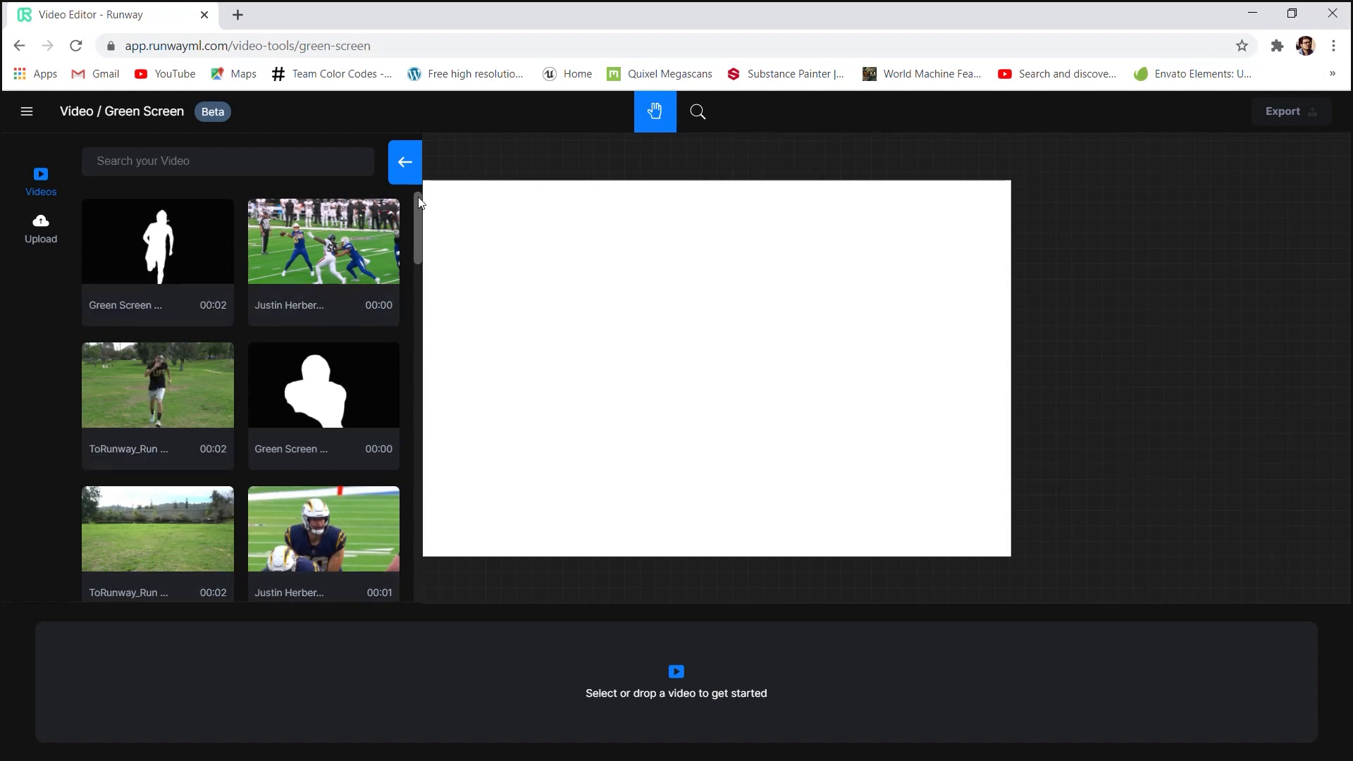
Step: Look through the clips in the video library, including the sample videos
left_click_drag(418, 228, 422, 276)
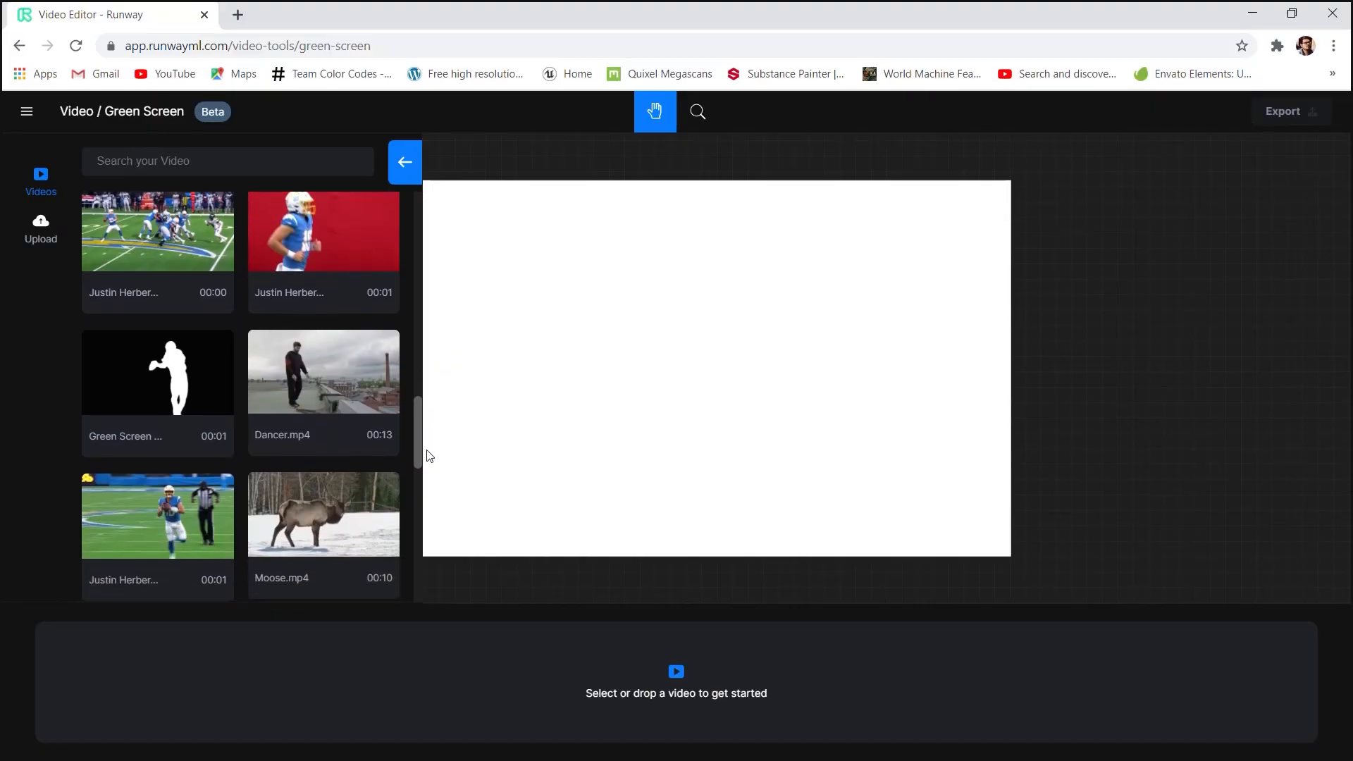
left_click_drag(426, 451, 421, 423)
scroll(395, 394, "down", 2)
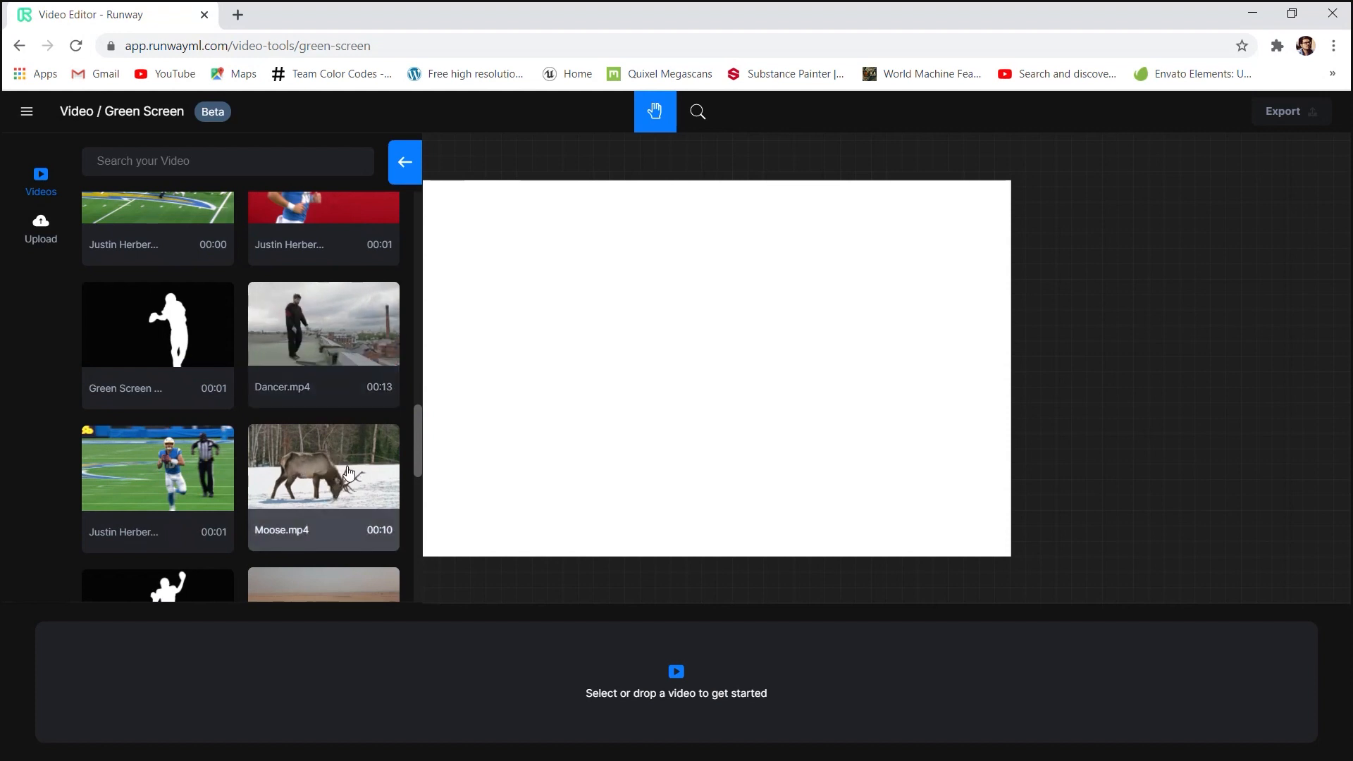
scroll(335, 449, "down", 3)
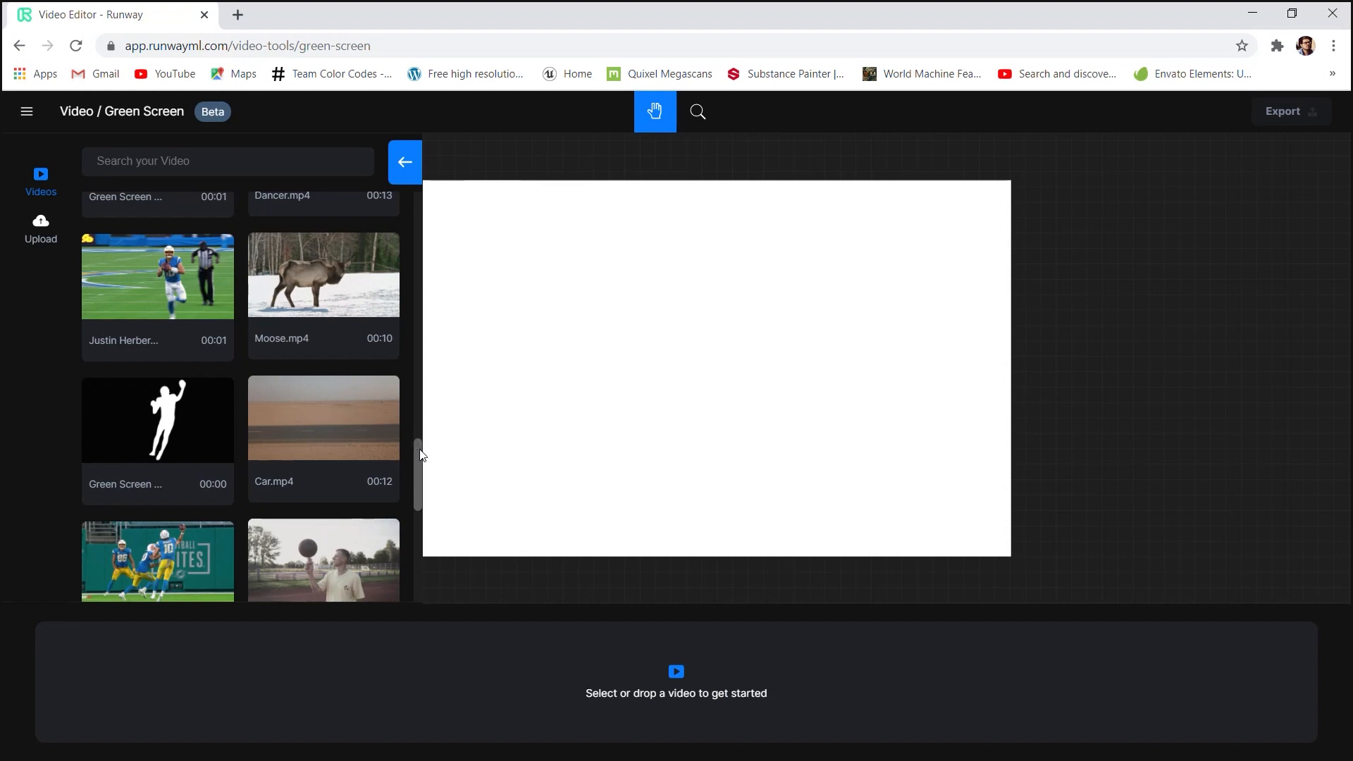
left_click_drag(418, 453, 425, 190)
left_click(41, 227)
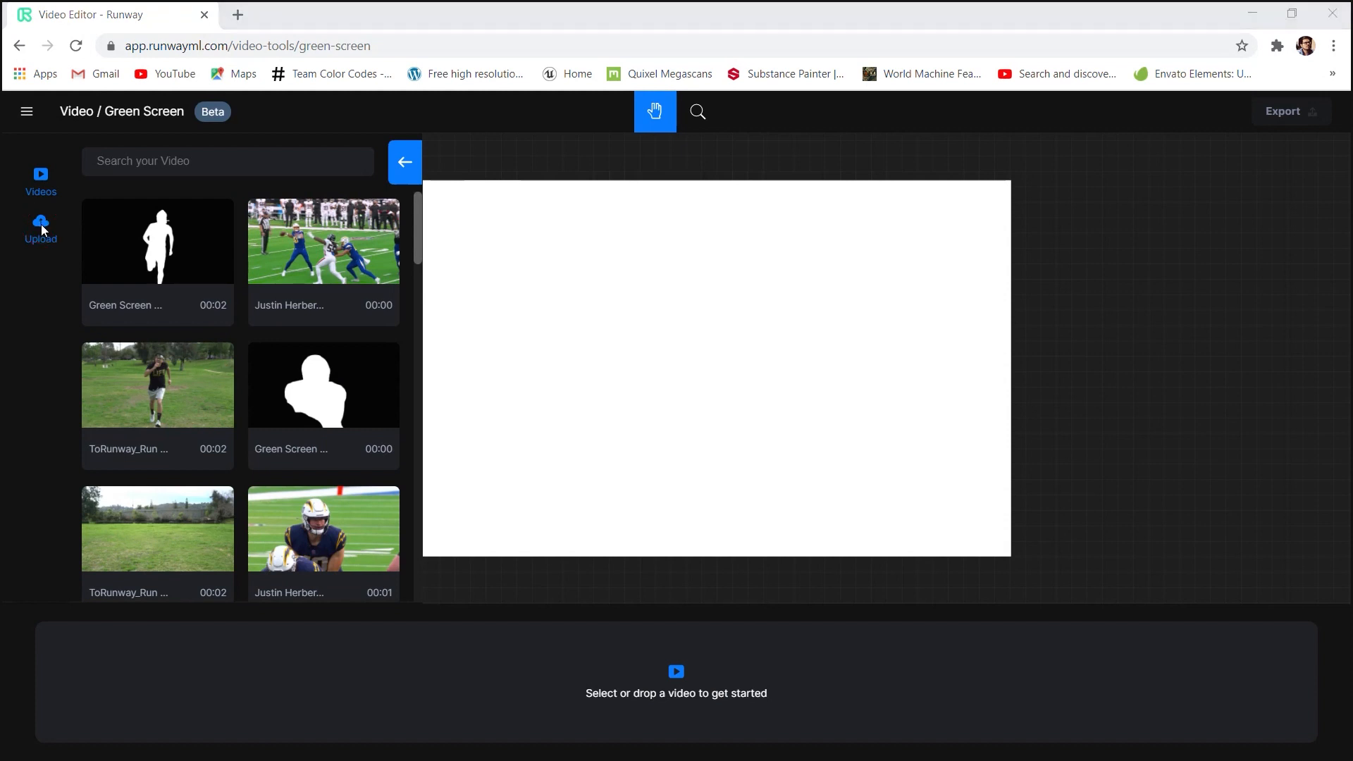
left_click(508, 167)
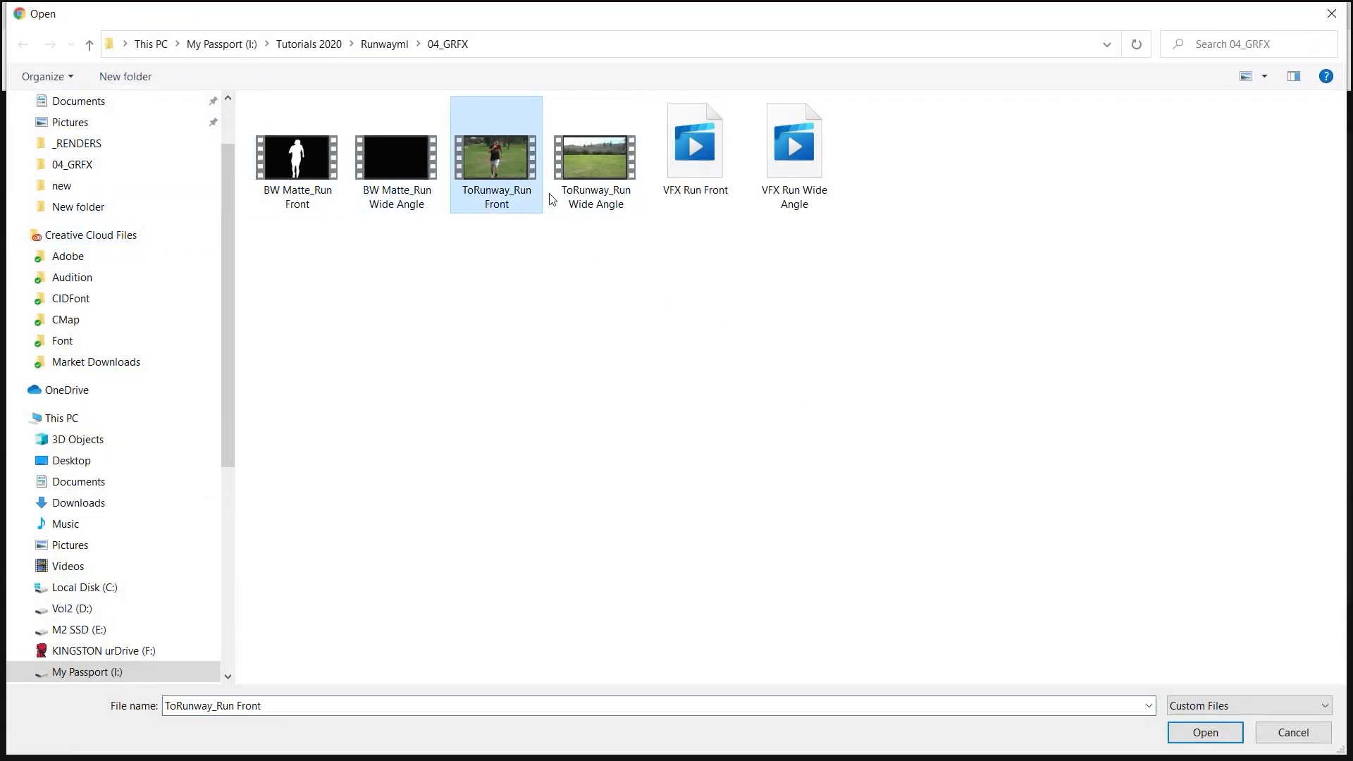
left_click(1293, 733)
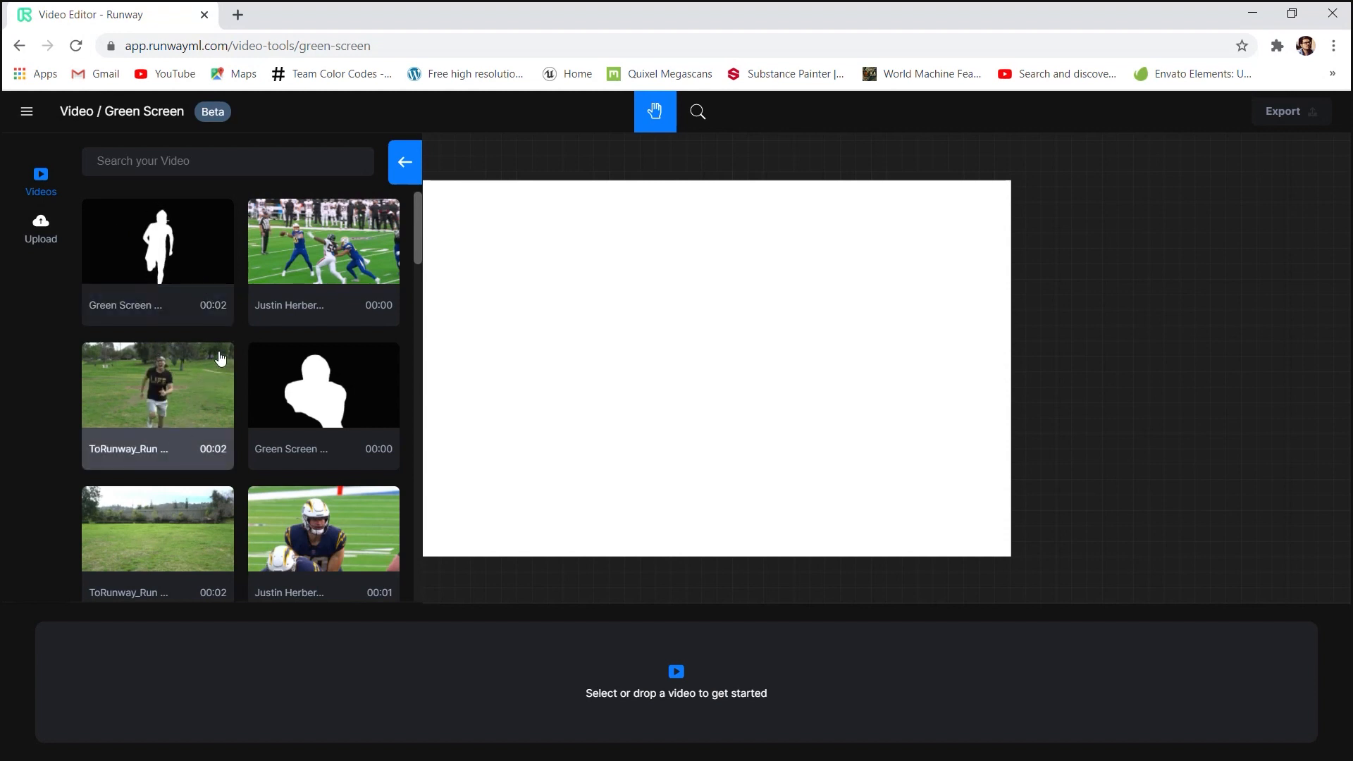
Step: Load the ToRunway_Run clip of the man running toward the camera from the library into the timeline
left_click_drag(146, 367, 553, 661)
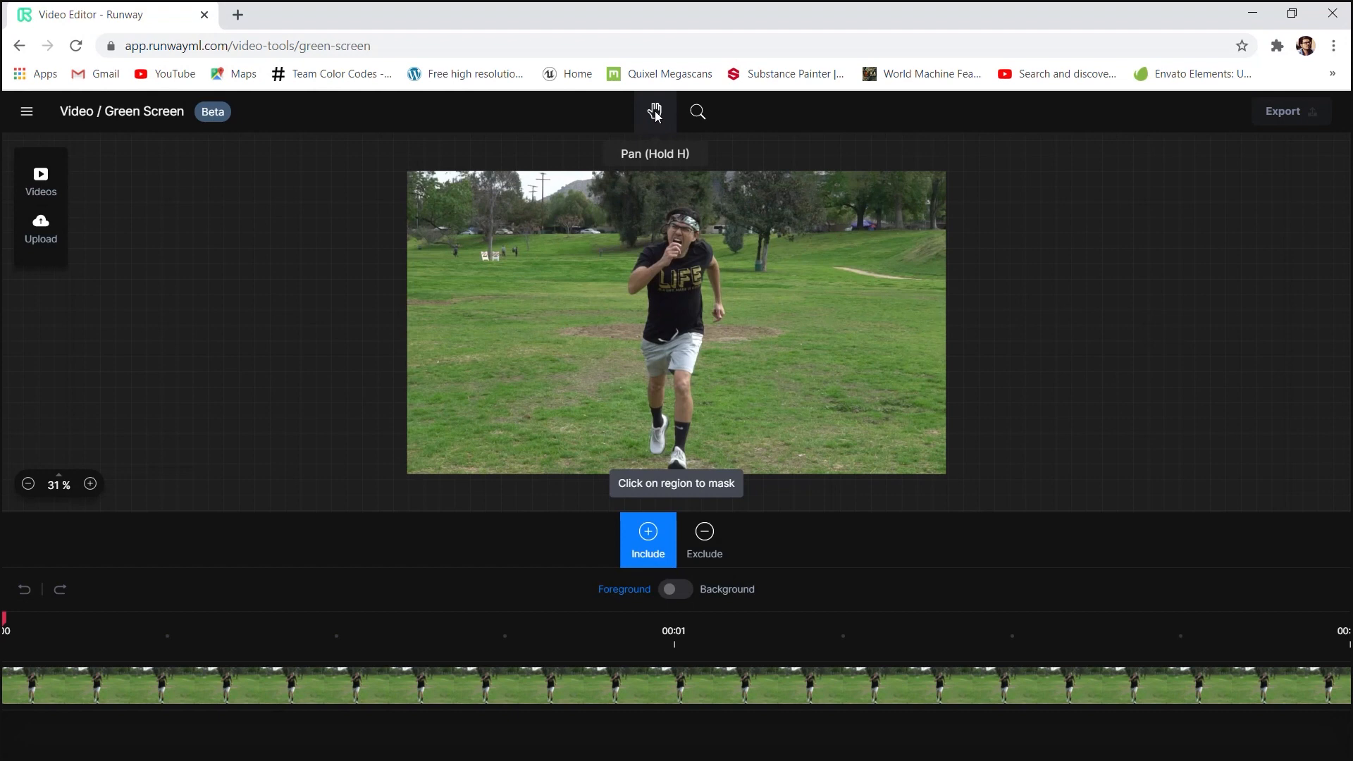
Step: Try panning and zooming on the running clip, and fit the whole frame to the view
left_click(655, 115)
mouse_move(752, 276)
left_mouse_down()
mouse_move(525, 277)
mouse_move(1067, 277)
mouse_move(738, 276)
left_mouse_up()
left_click(697, 111)
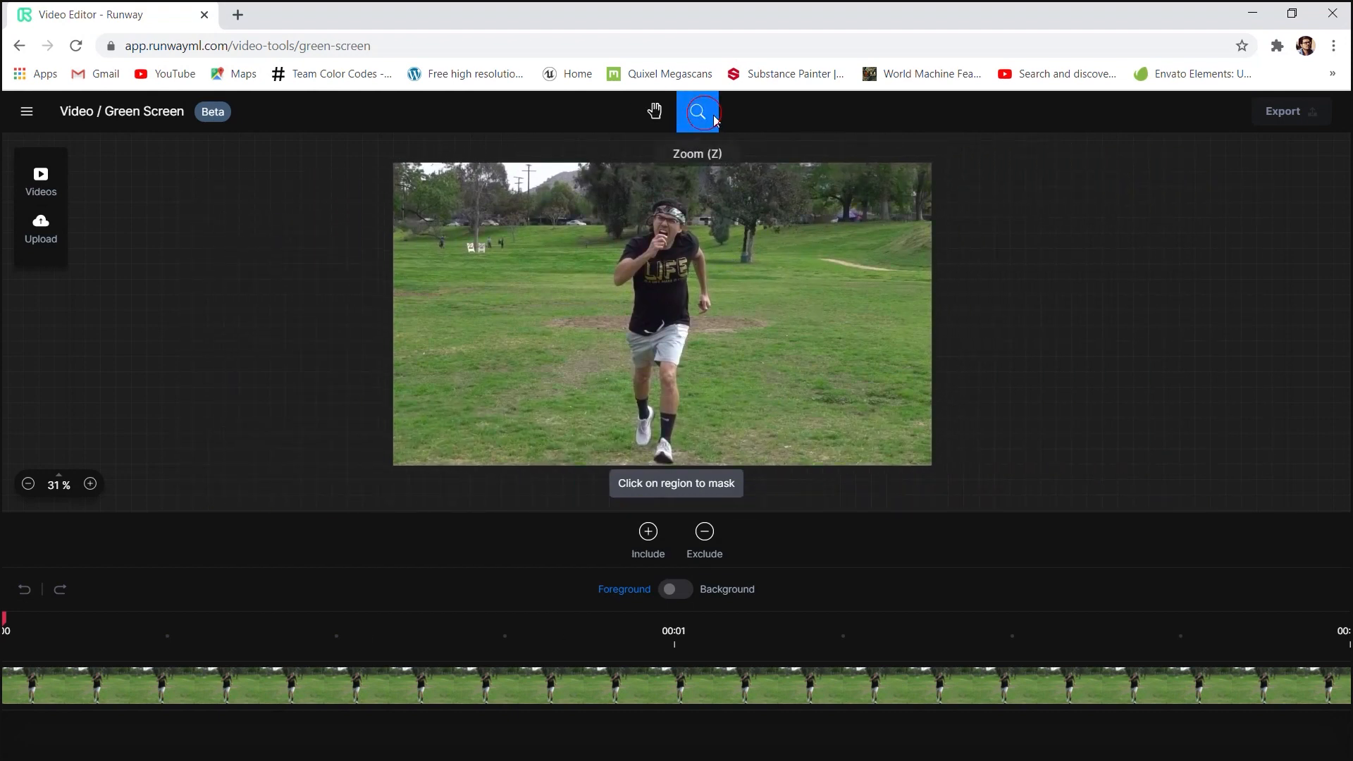
left_click(842, 259)
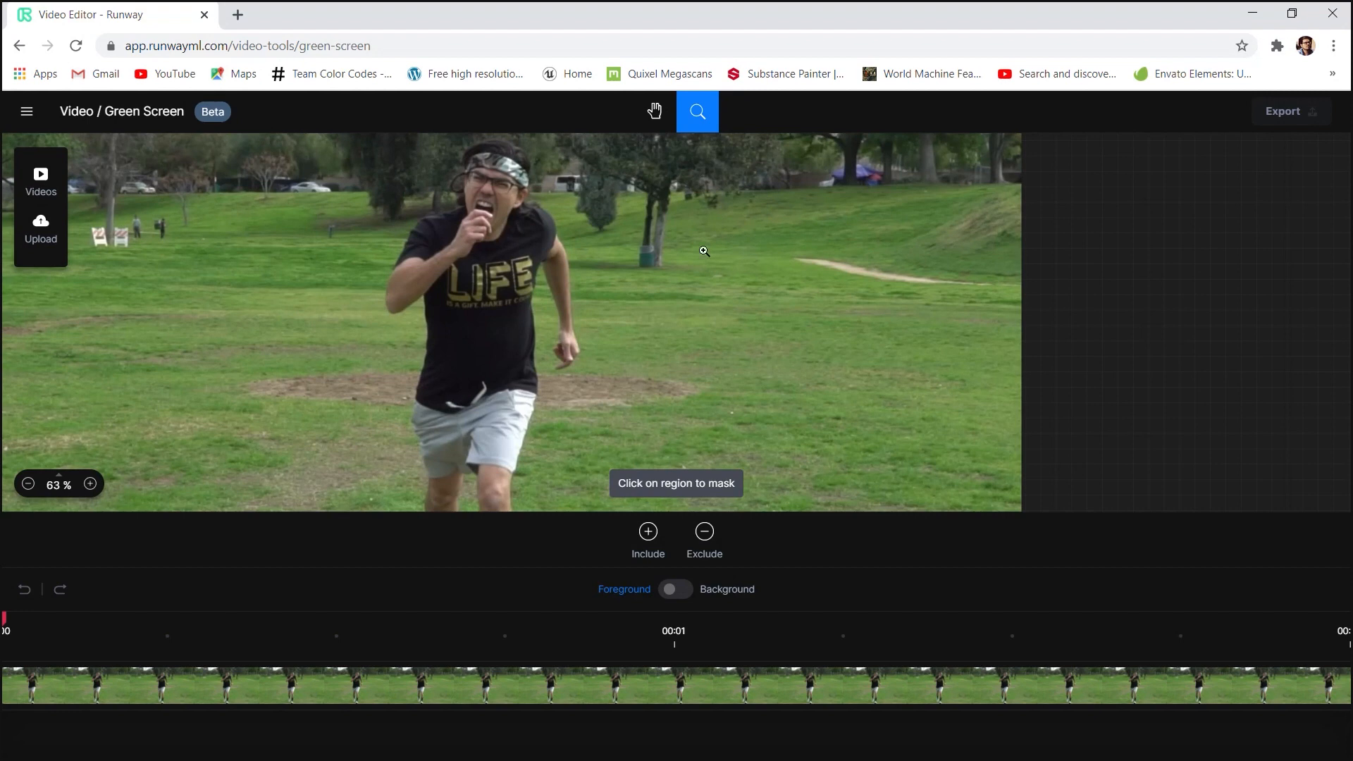
left_click(922, 244, "alt")
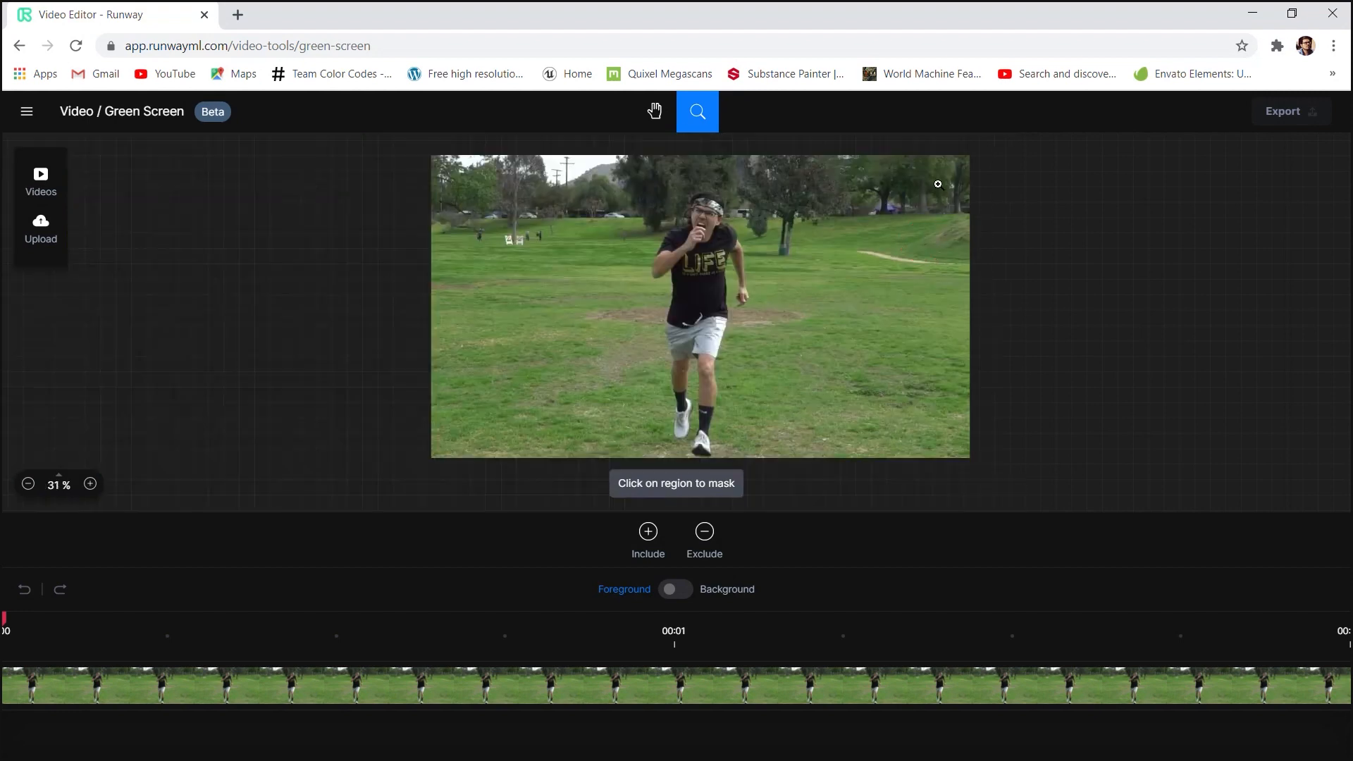
left_click(91, 483)
left_click(29, 485)
left_click(58, 484)
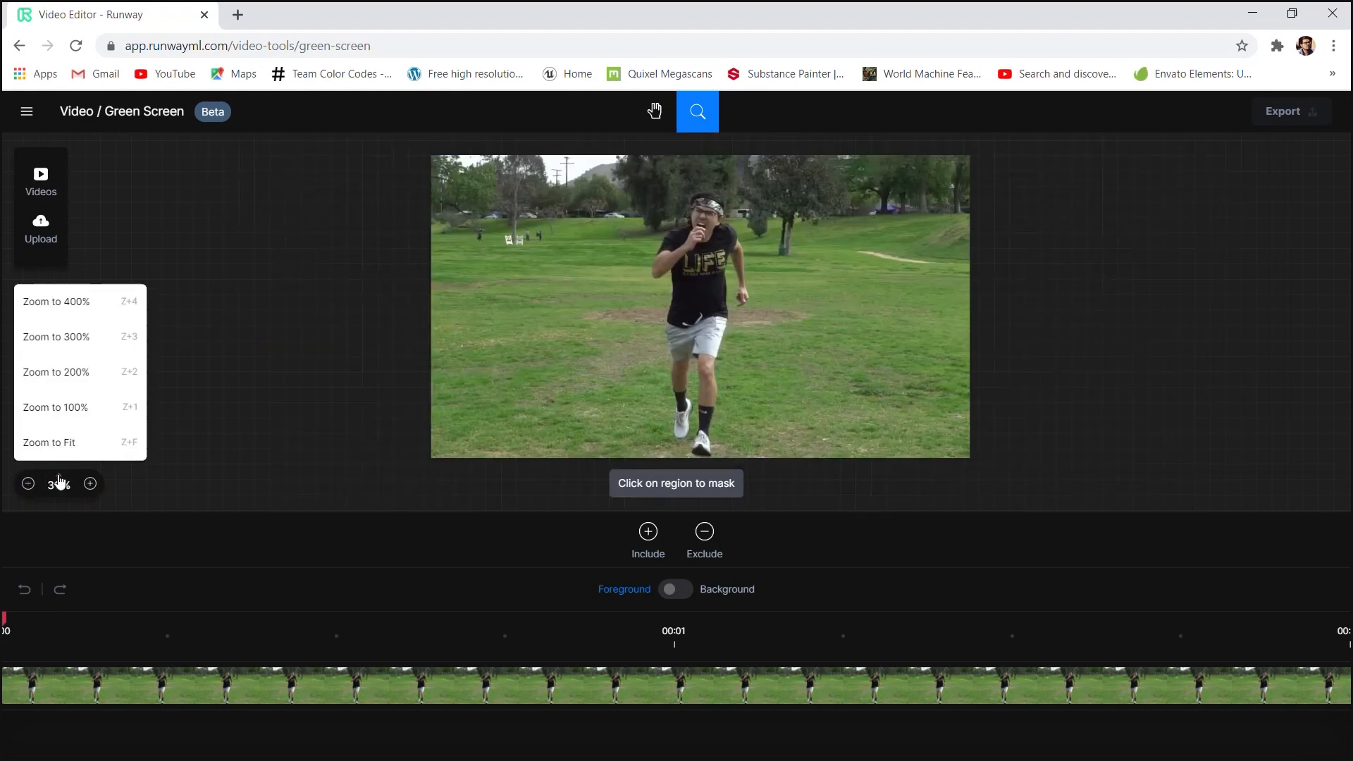
left_click(76, 443)
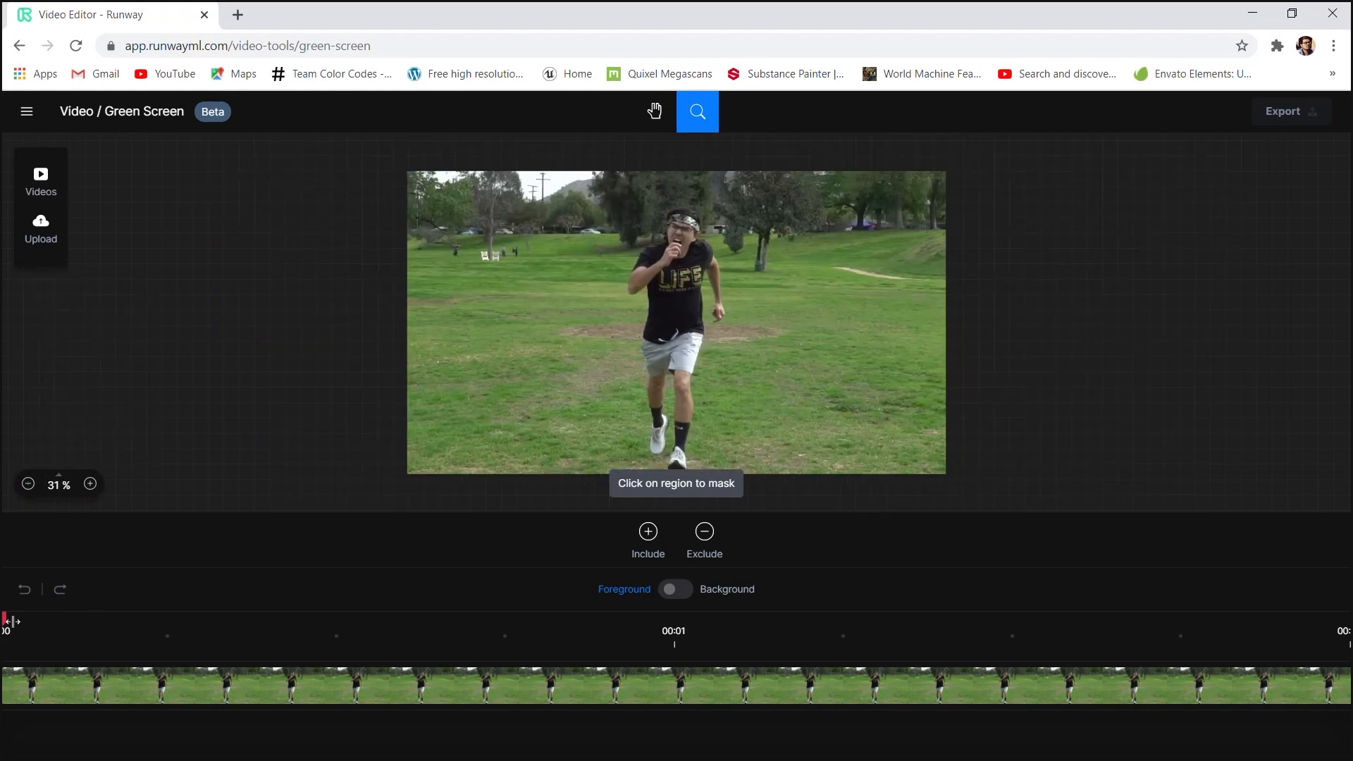
Step: Move the playhead to about a quarter second and mask the runner with an Include point on his shirt
left_click_drag(7, 620, 252, 648)
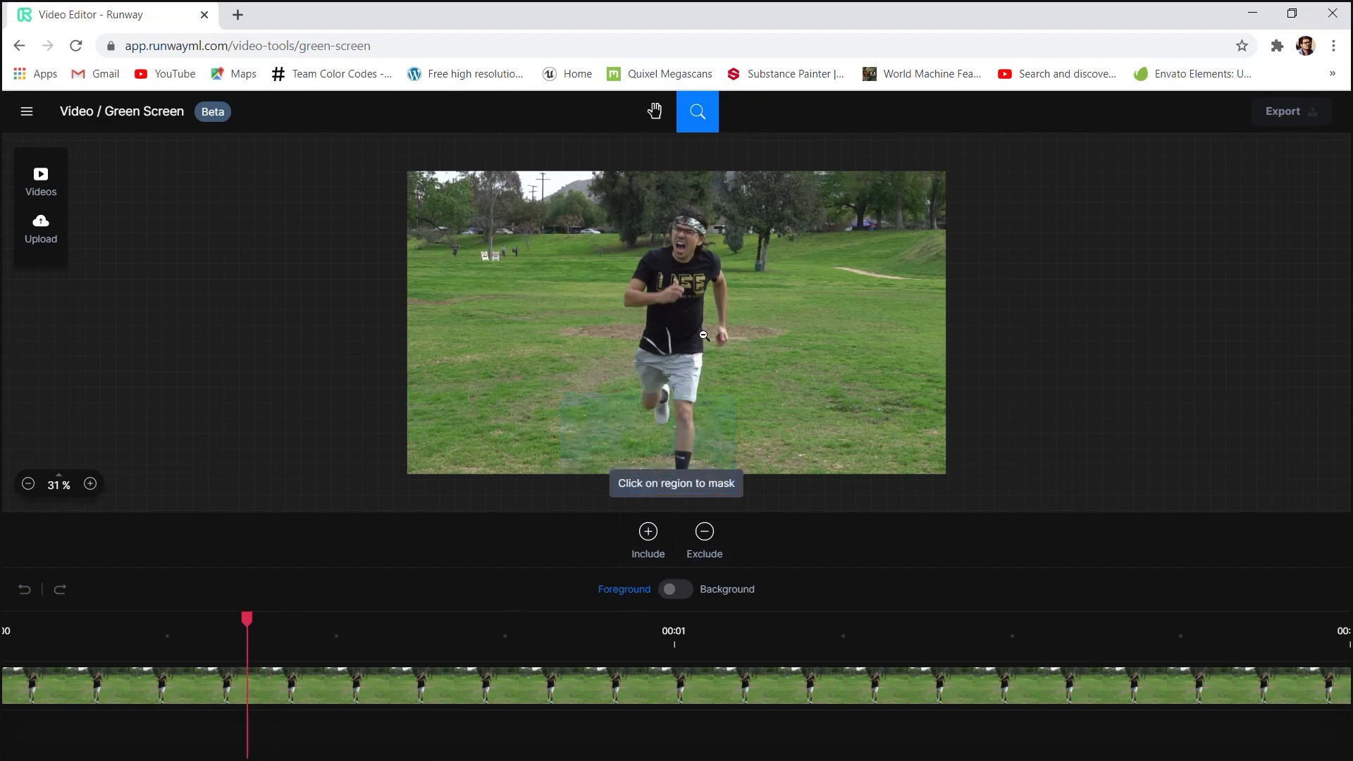
left_click(647, 539)
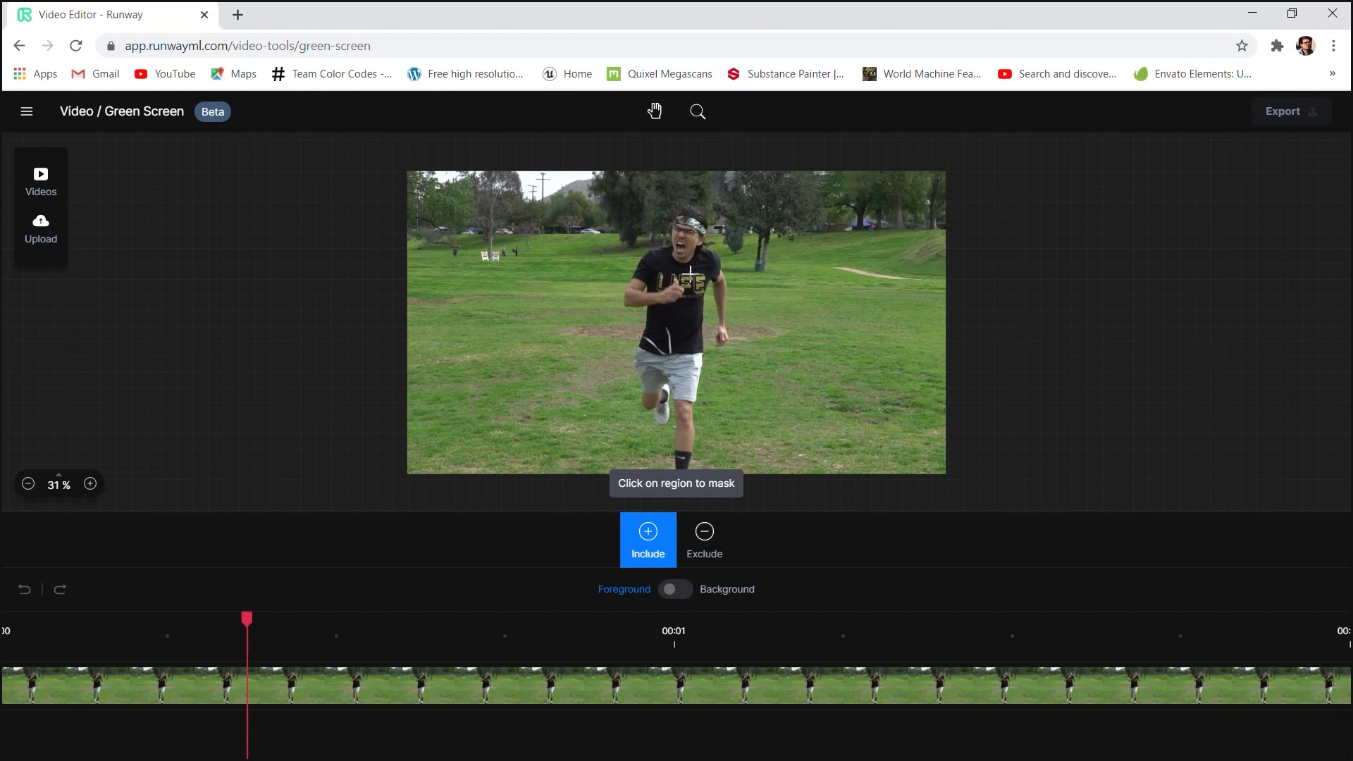
left_click(713, 541)
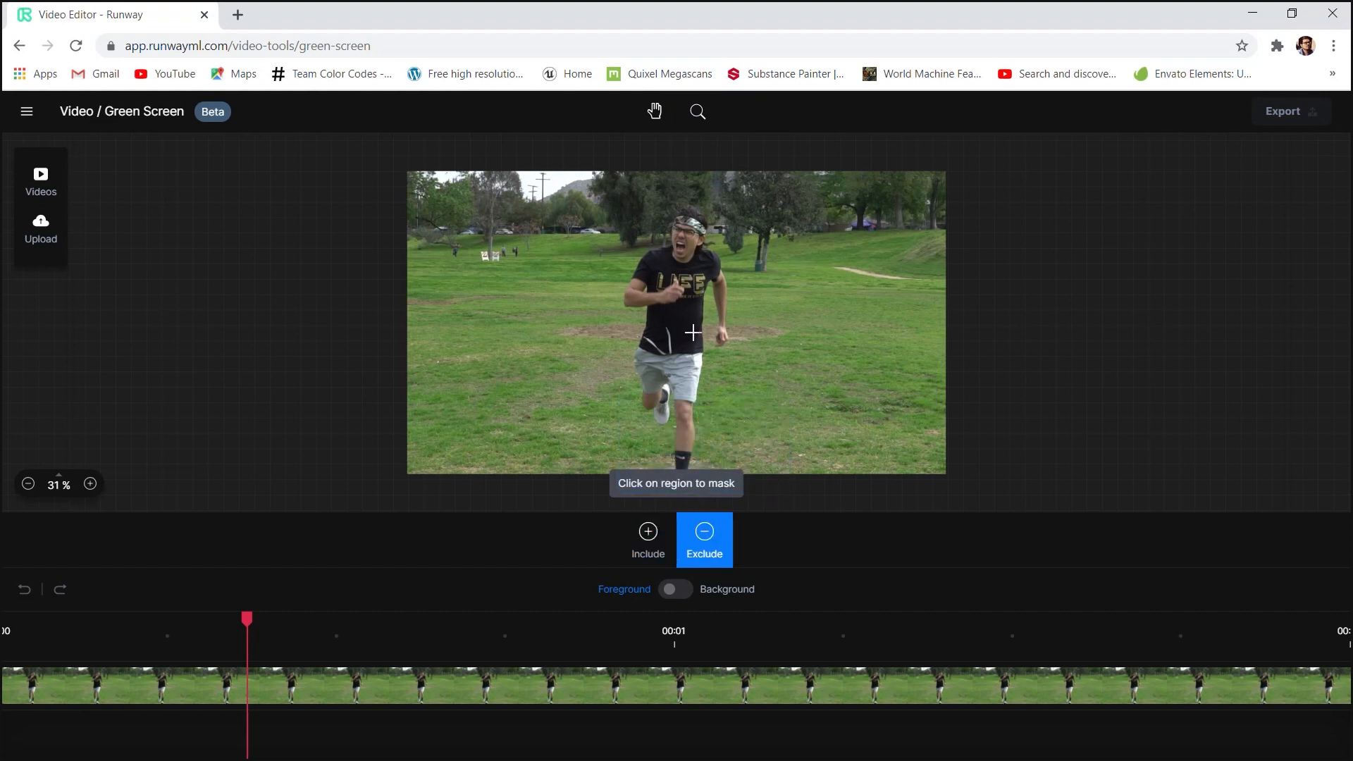
left_click(650, 535)
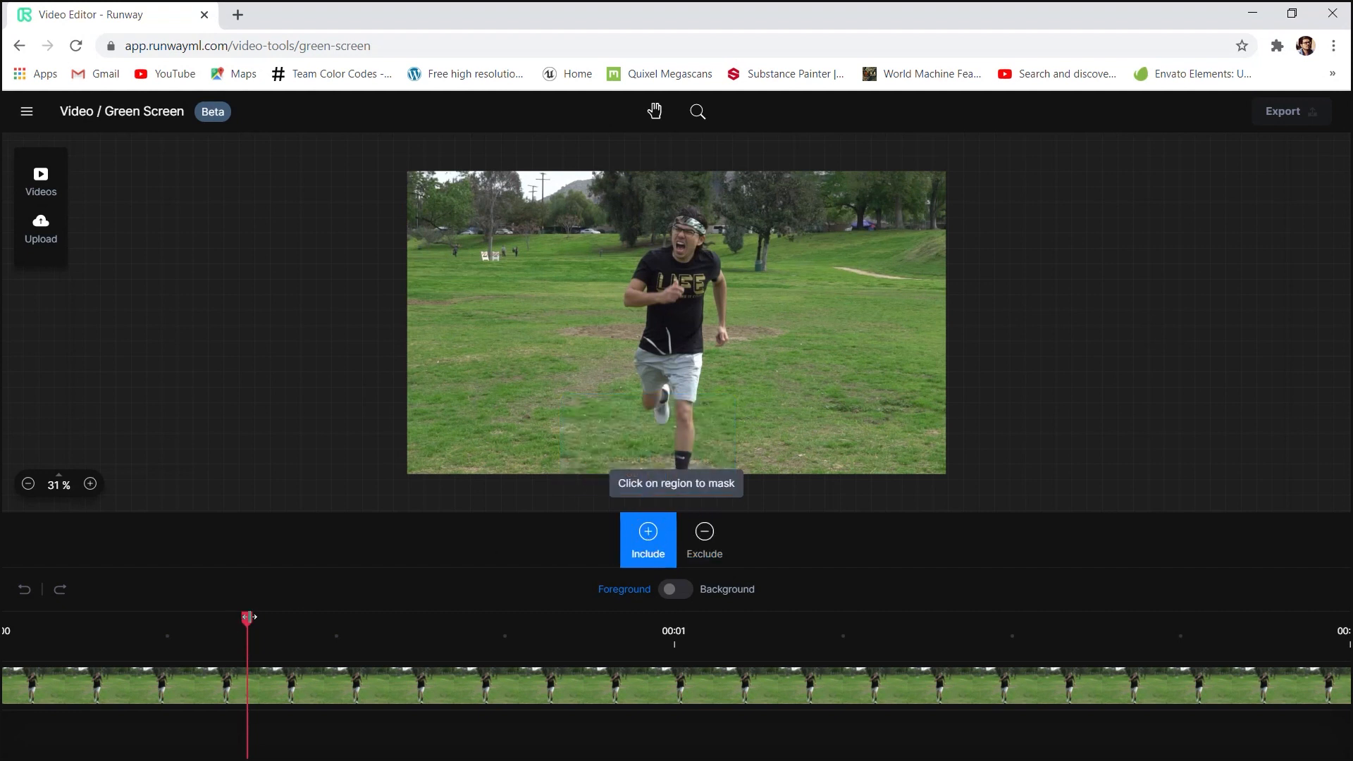
left_click_drag(249, 619, 44, 626)
left_click_drag(207, 625, 169, 636)
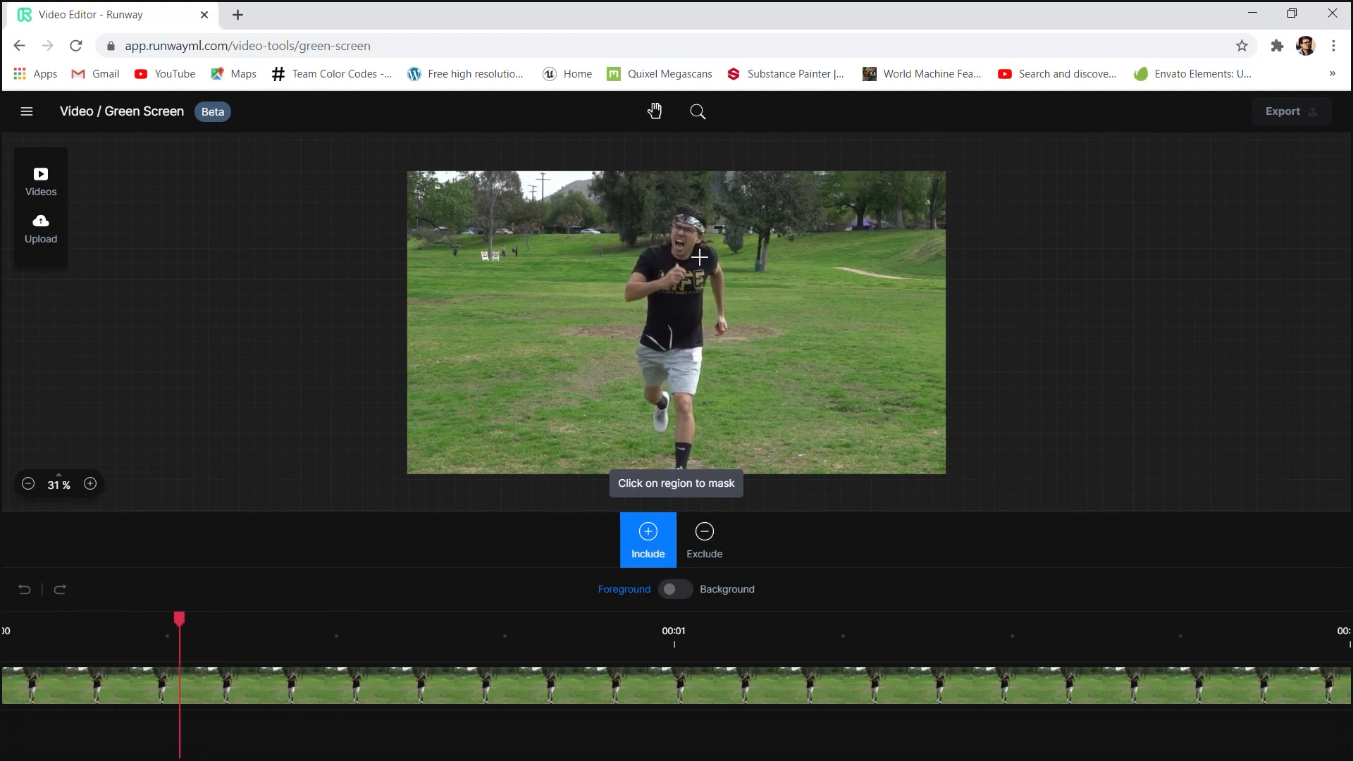
left_click(687, 305)
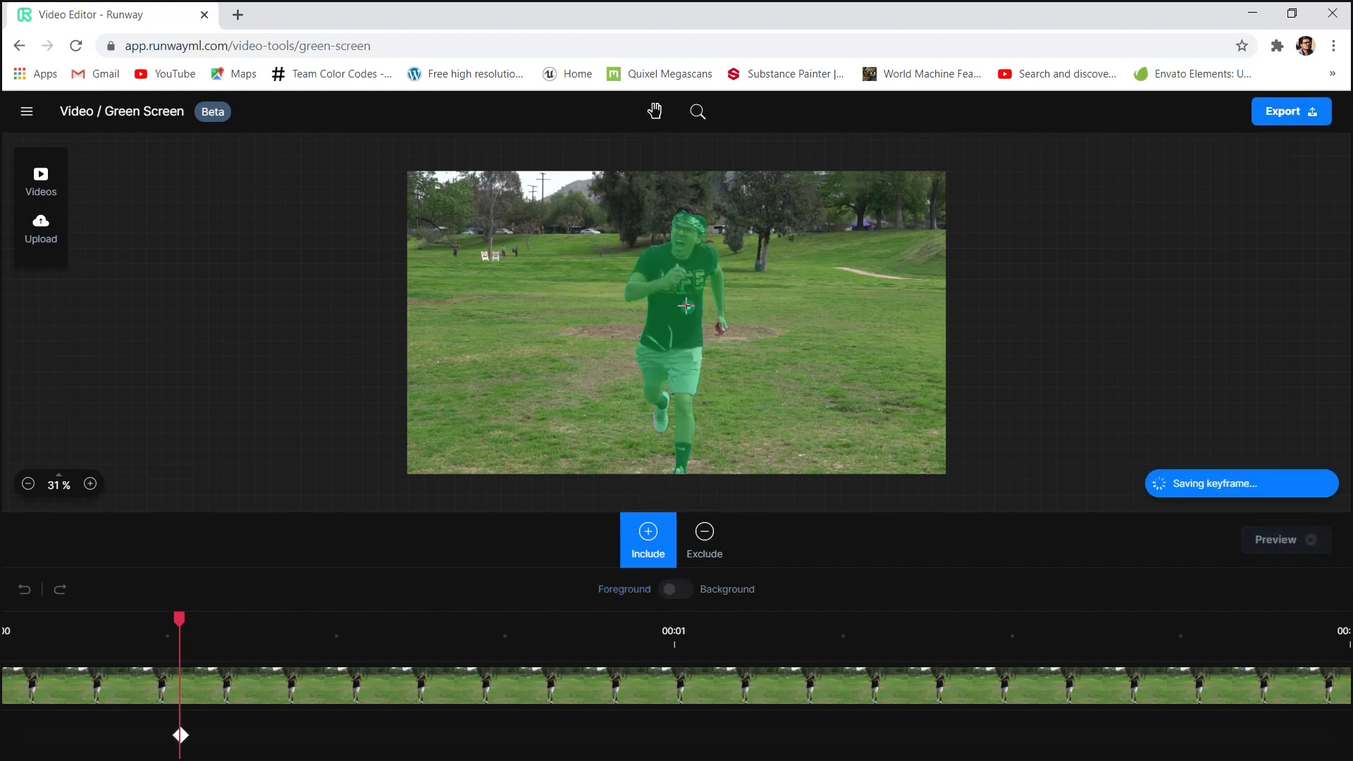
Step: Add an Include point on the runner's hair to extend the mask, and inspect the masked hand and head
left_click(698, 112)
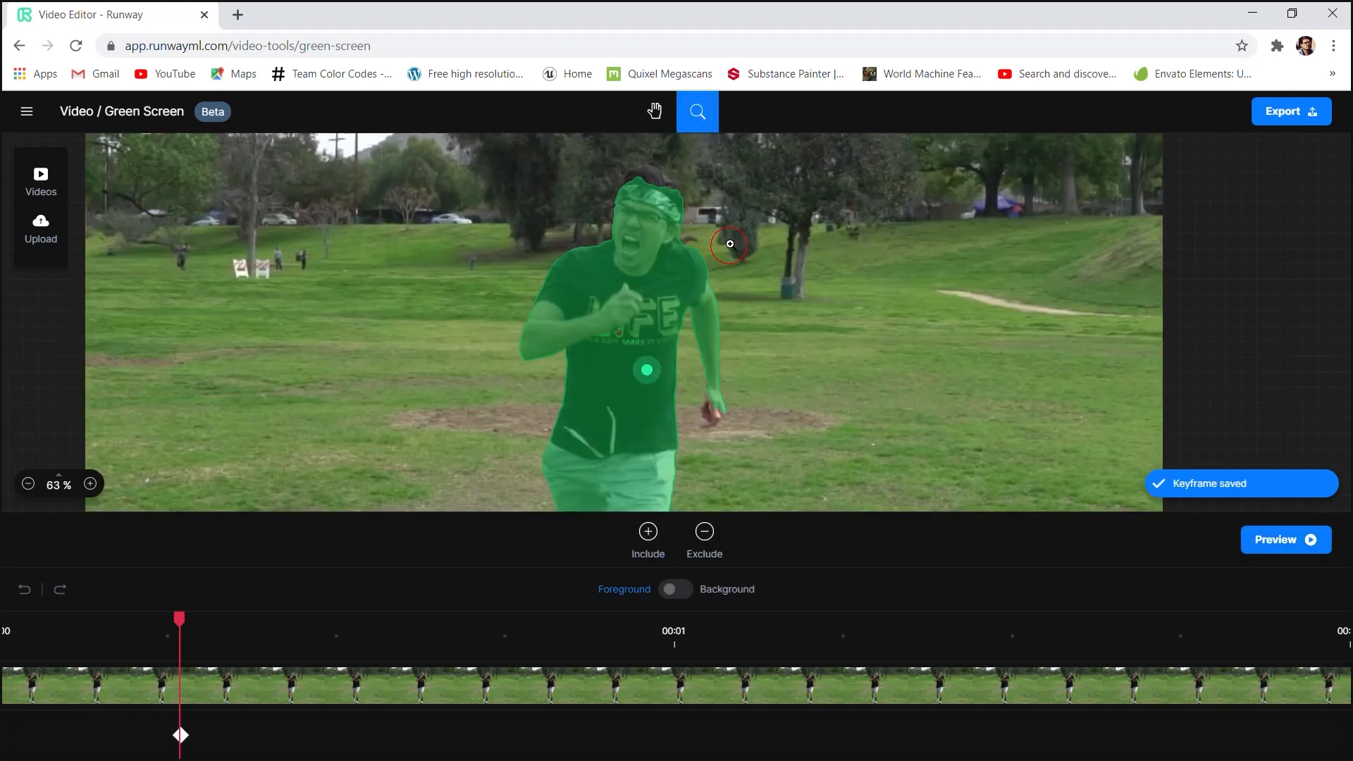
left_click(654, 112)
left_click_drag(687, 218, 694, 258)
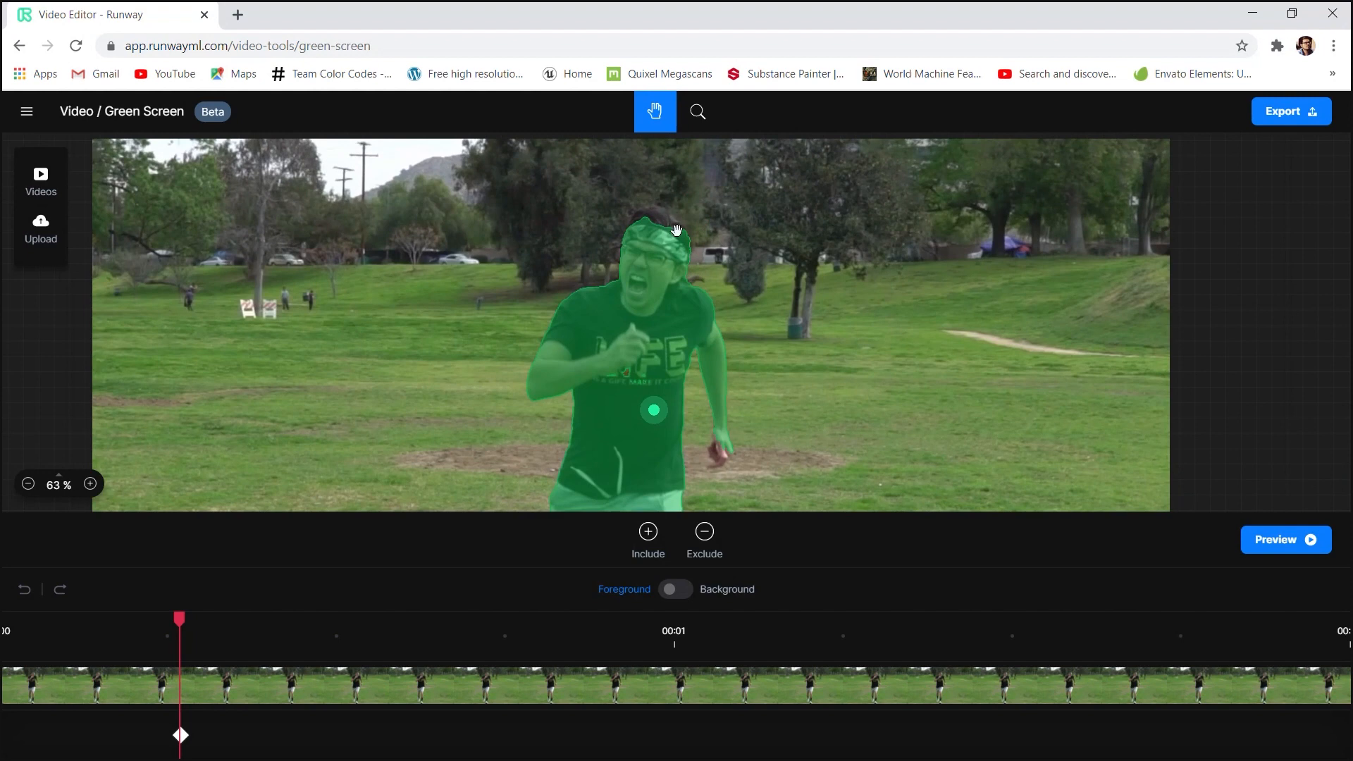
left_click_drag(716, 457, 675, 475)
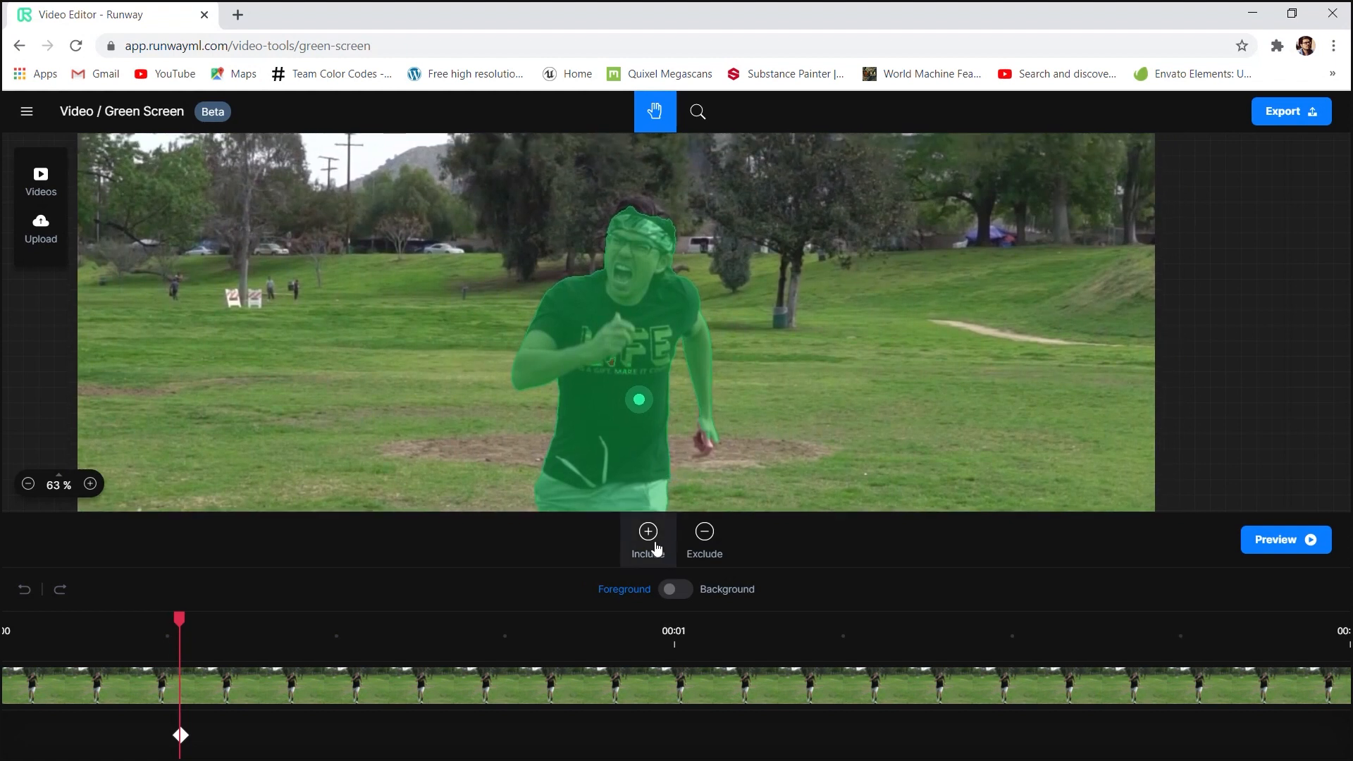
left_click(647, 546)
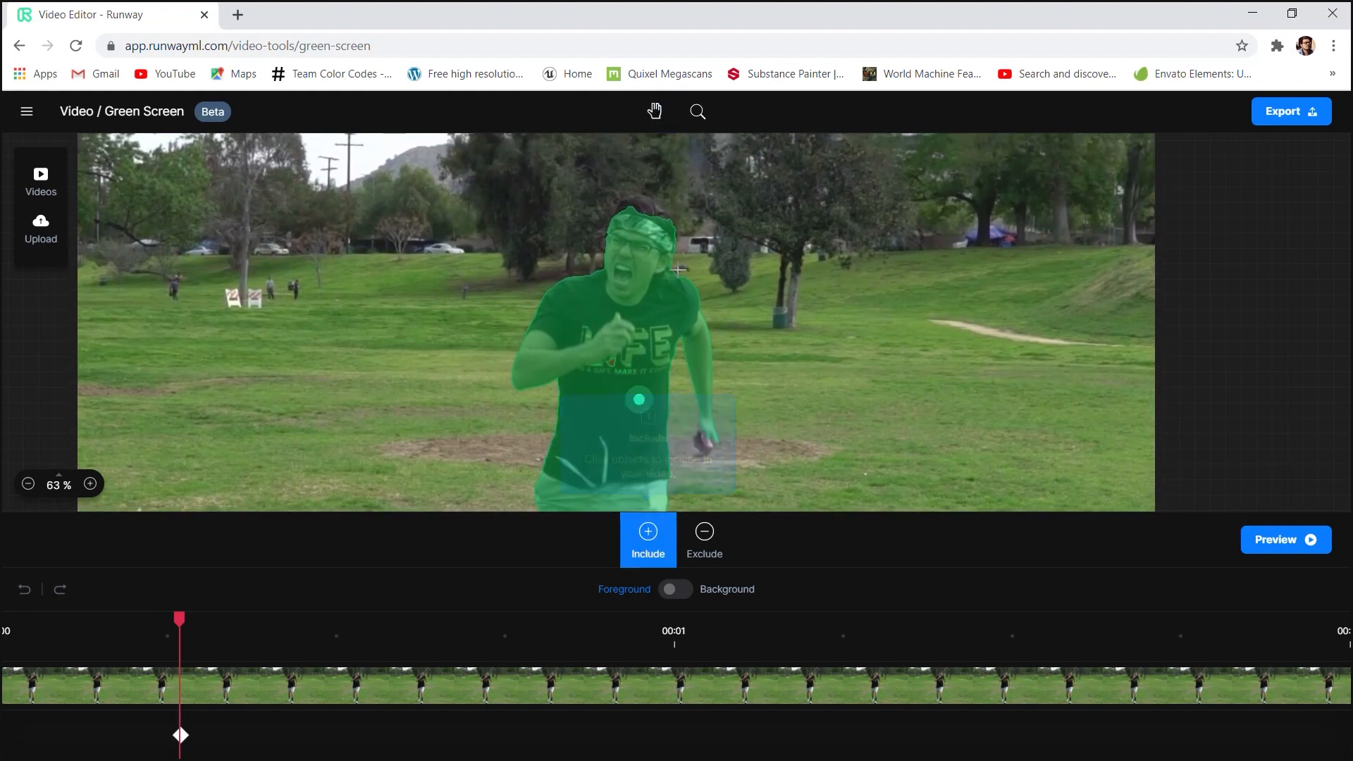
left_click(645, 208)
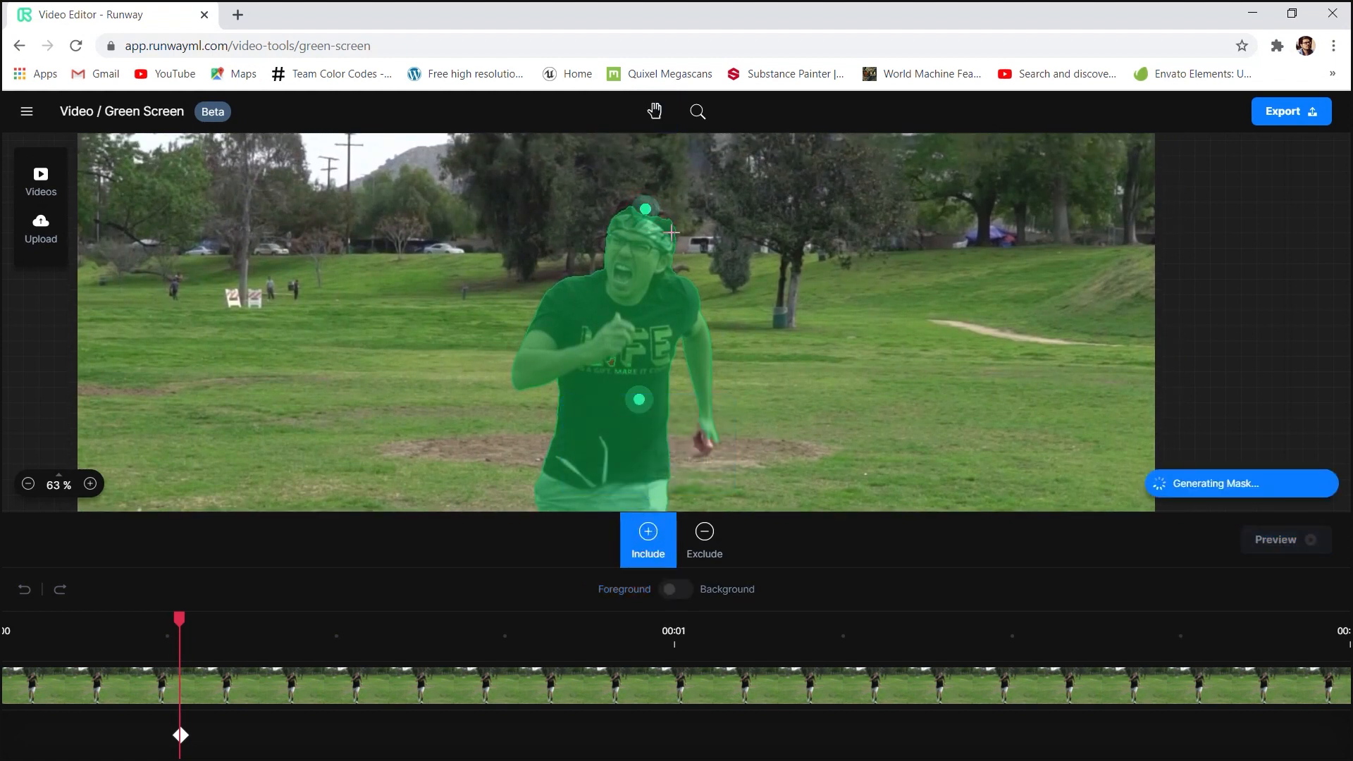
left_click(655, 111)
left_click_drag(694, 387, 655, 426)
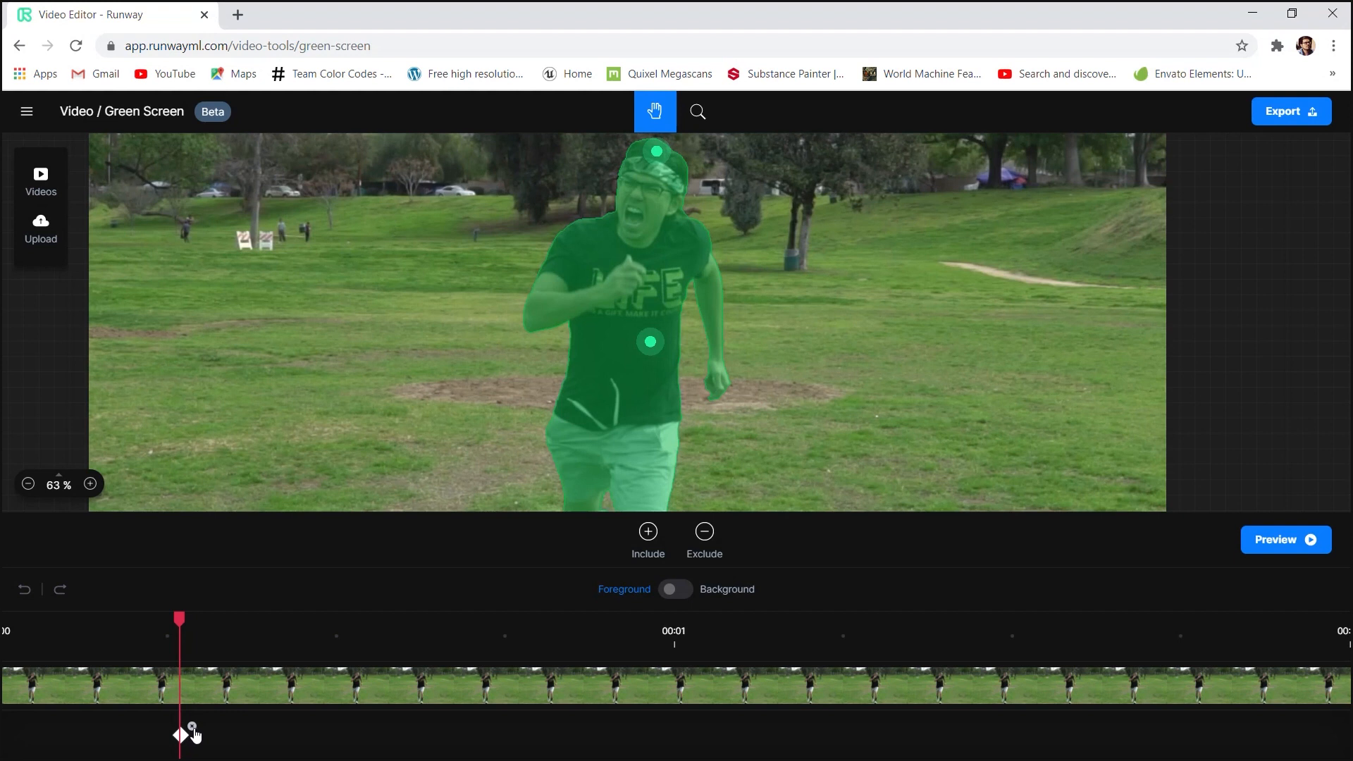
Step: Try deleting the mask keyframe at the playhead, and toggle the masking mode to Exclude and back to Include
left_click(192, 727)
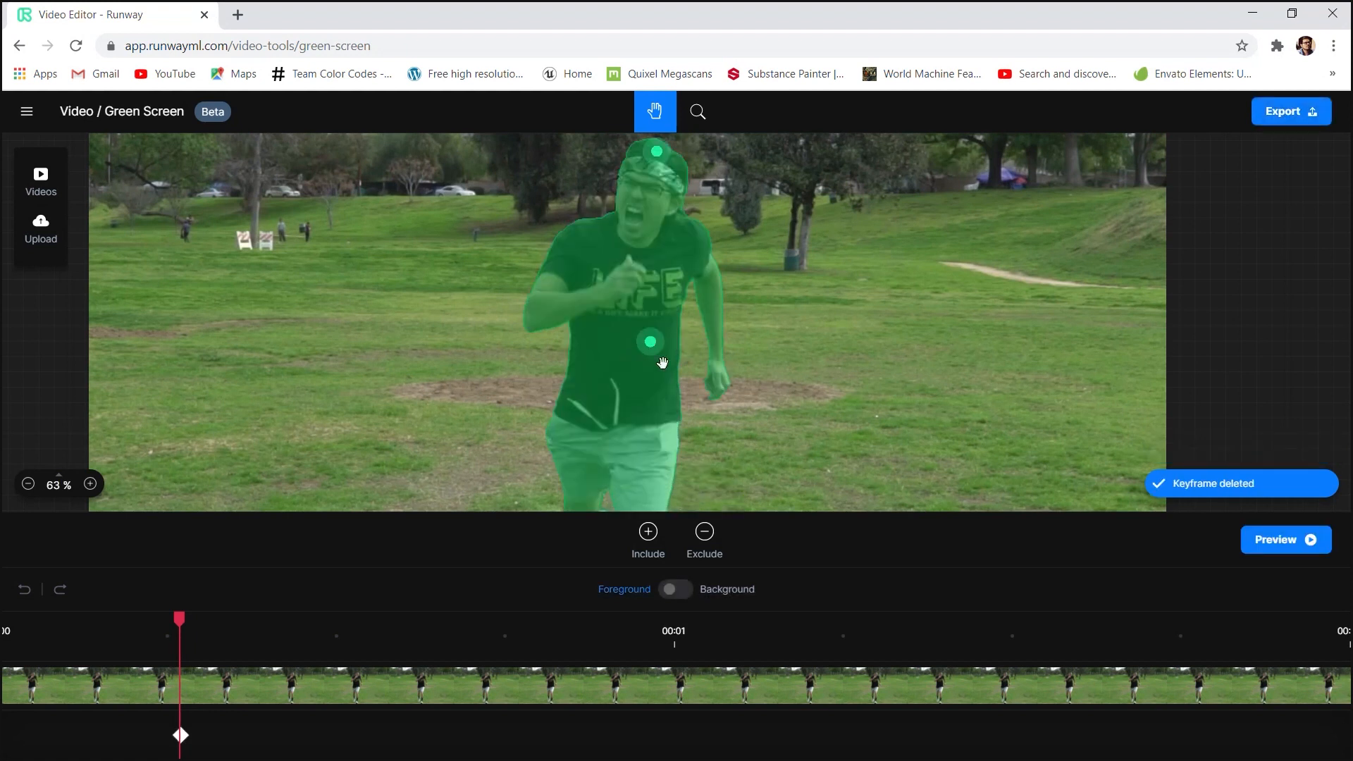
left_click_drag(655, 294, 652, 334)
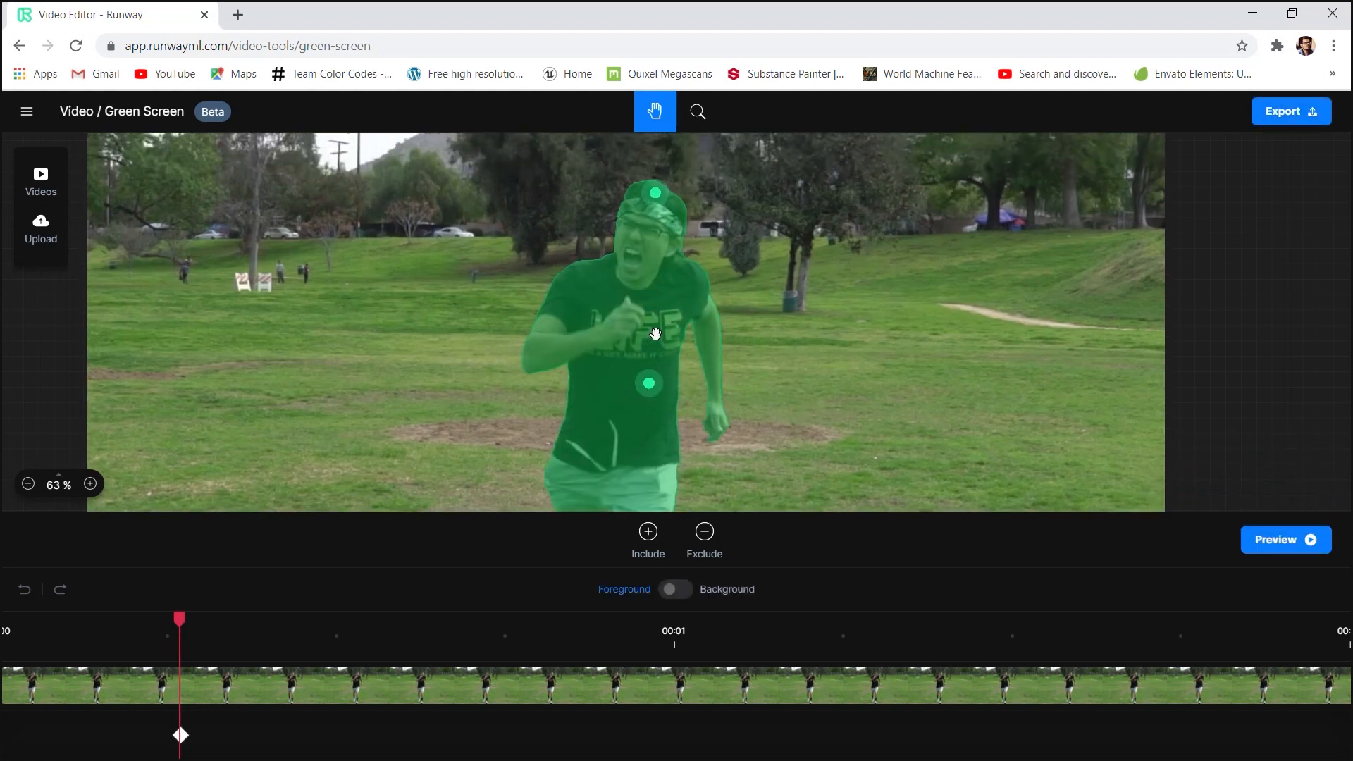
left_click(705, 536)
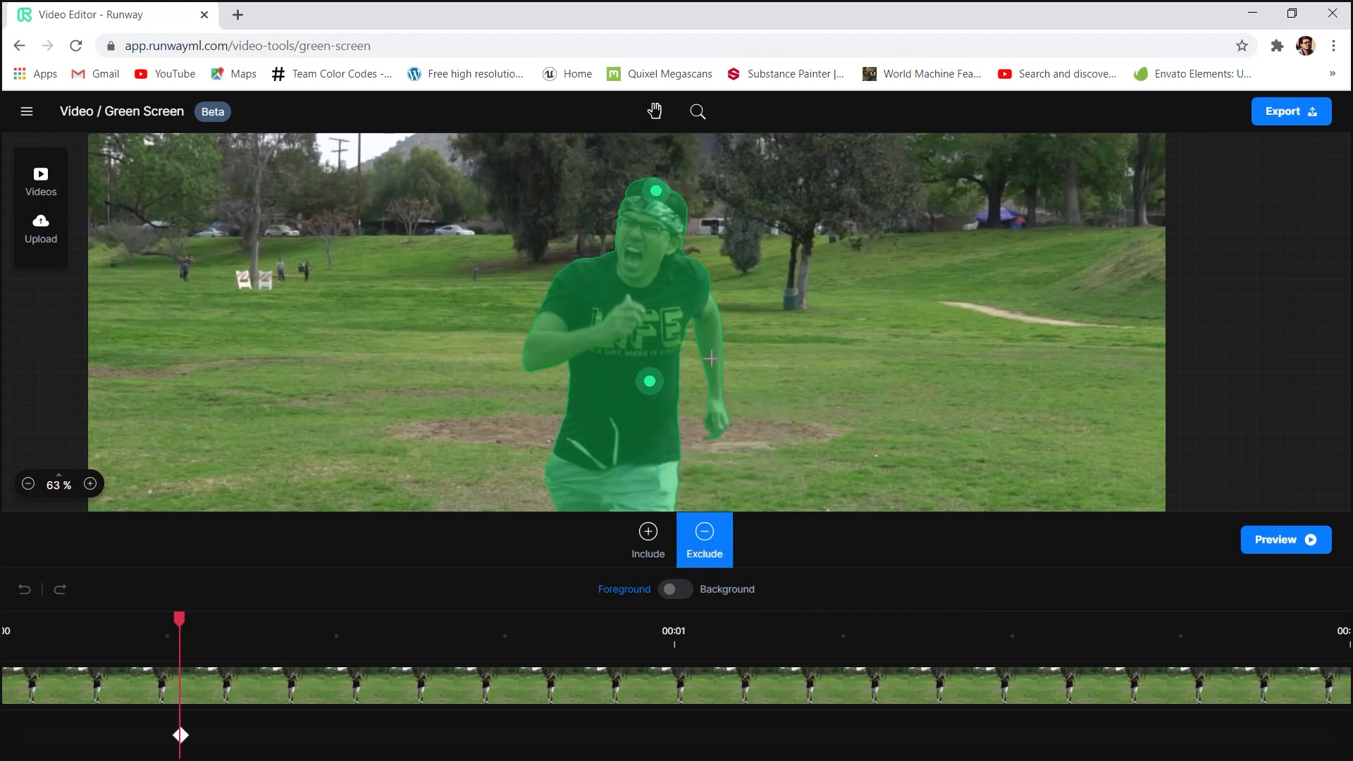
left_click(648, 533)
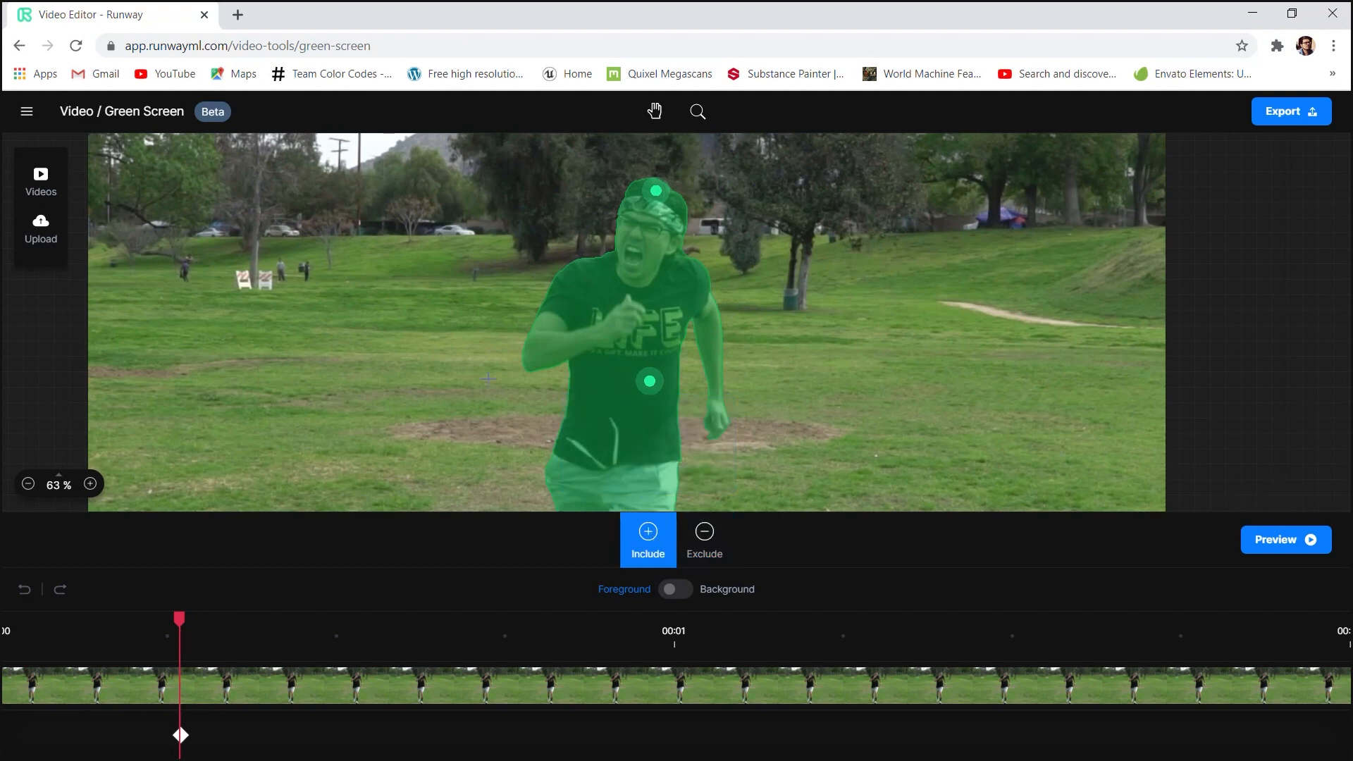
Step: Fit the whole frame to the view and preview the runner's mask during playback
left_click(49, 481)
left_click(48, 439)
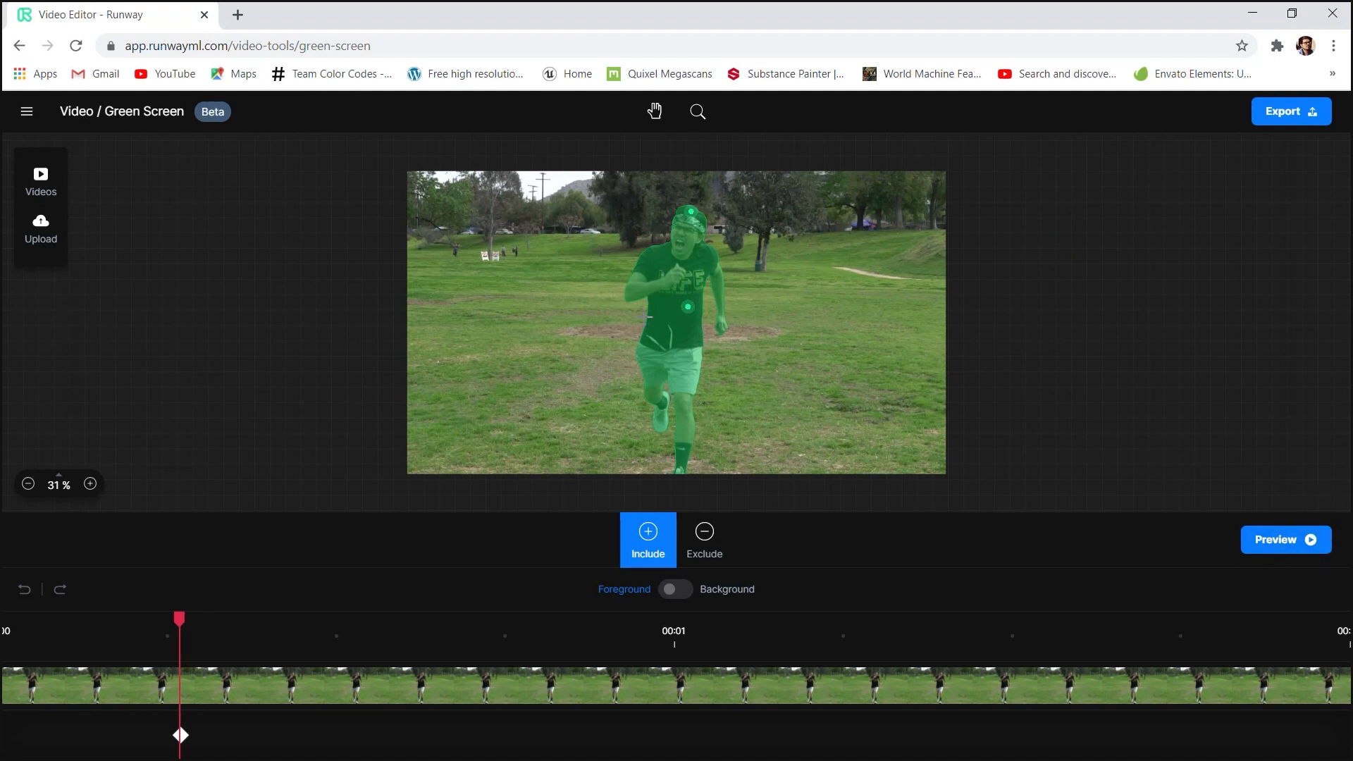
left_click(1266, 544)
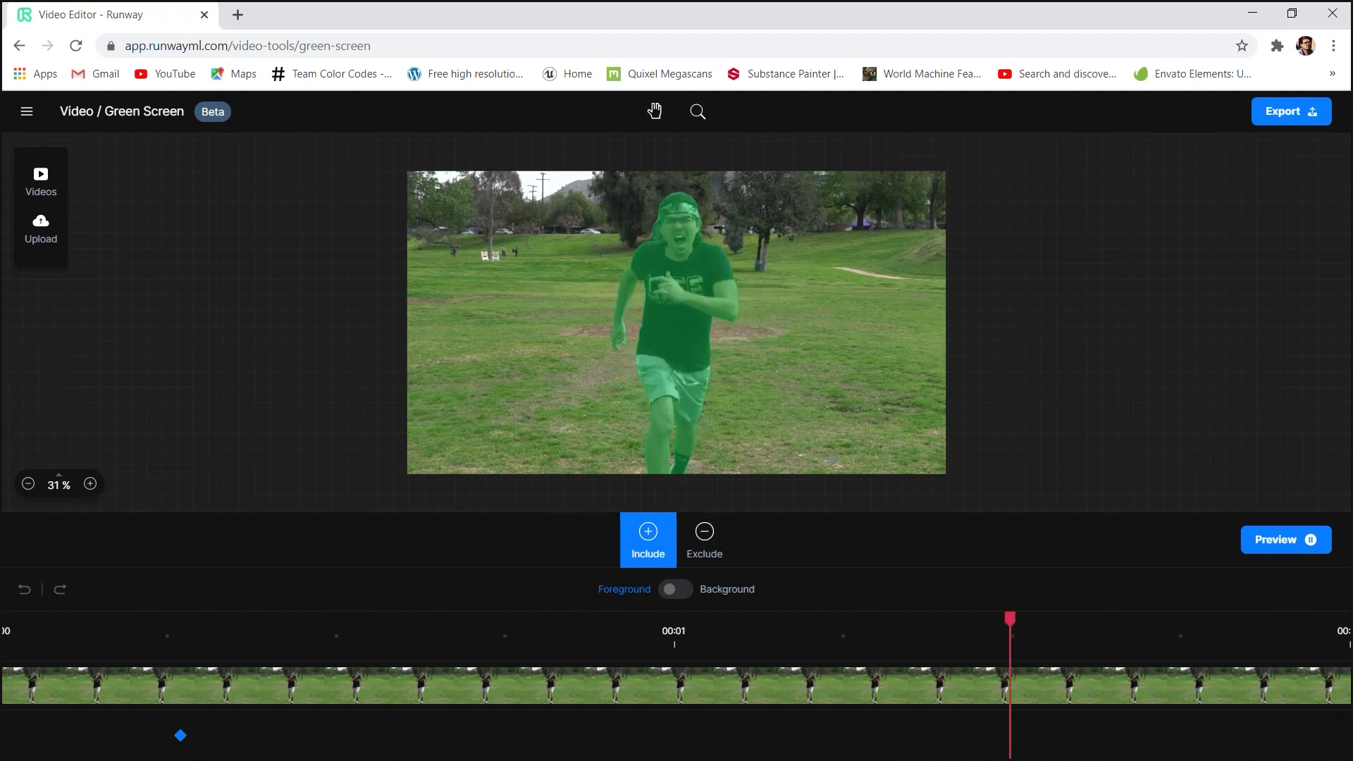
Step: Move the playhead to about half a second and add an Include point on the loose hair beside the runner's neck
left_click_drag(1226, 617, 303, 663)
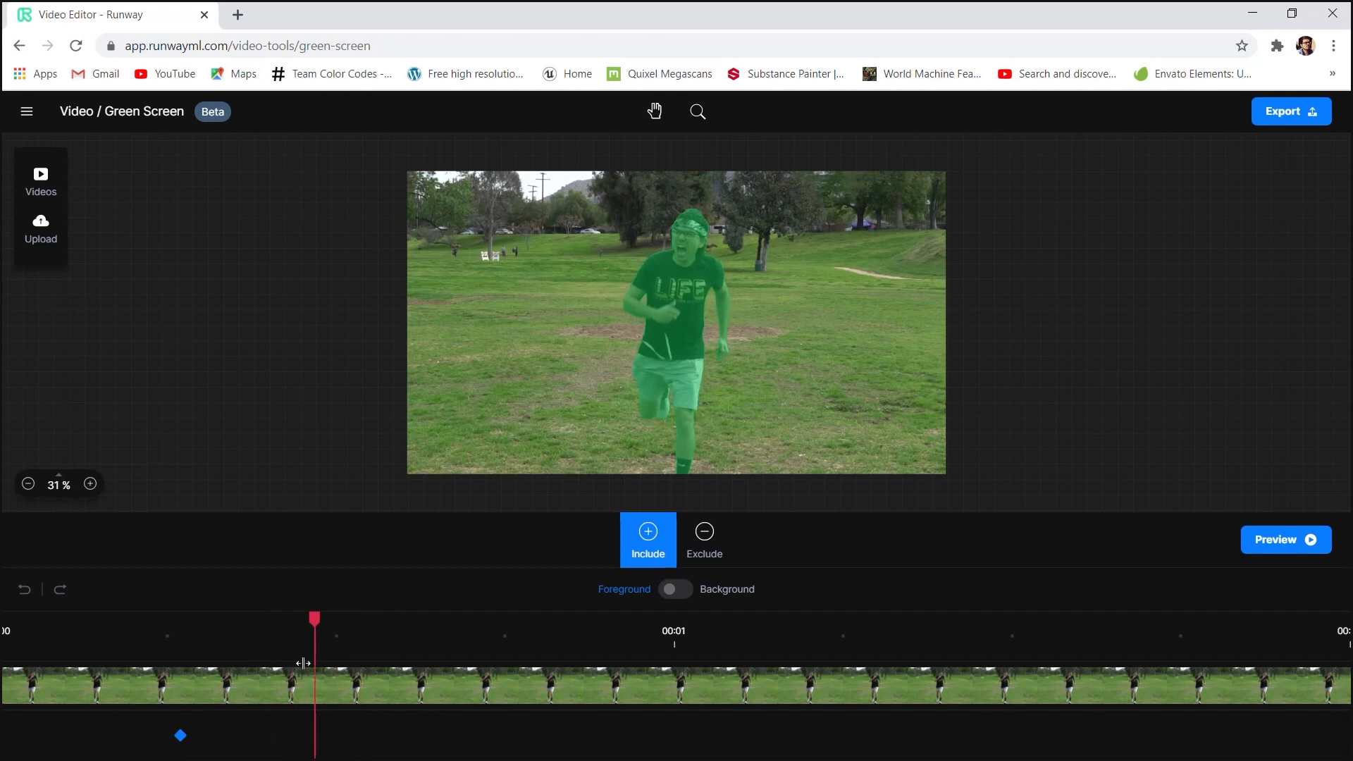
left_click(698, 111)
left_click(648, 281)
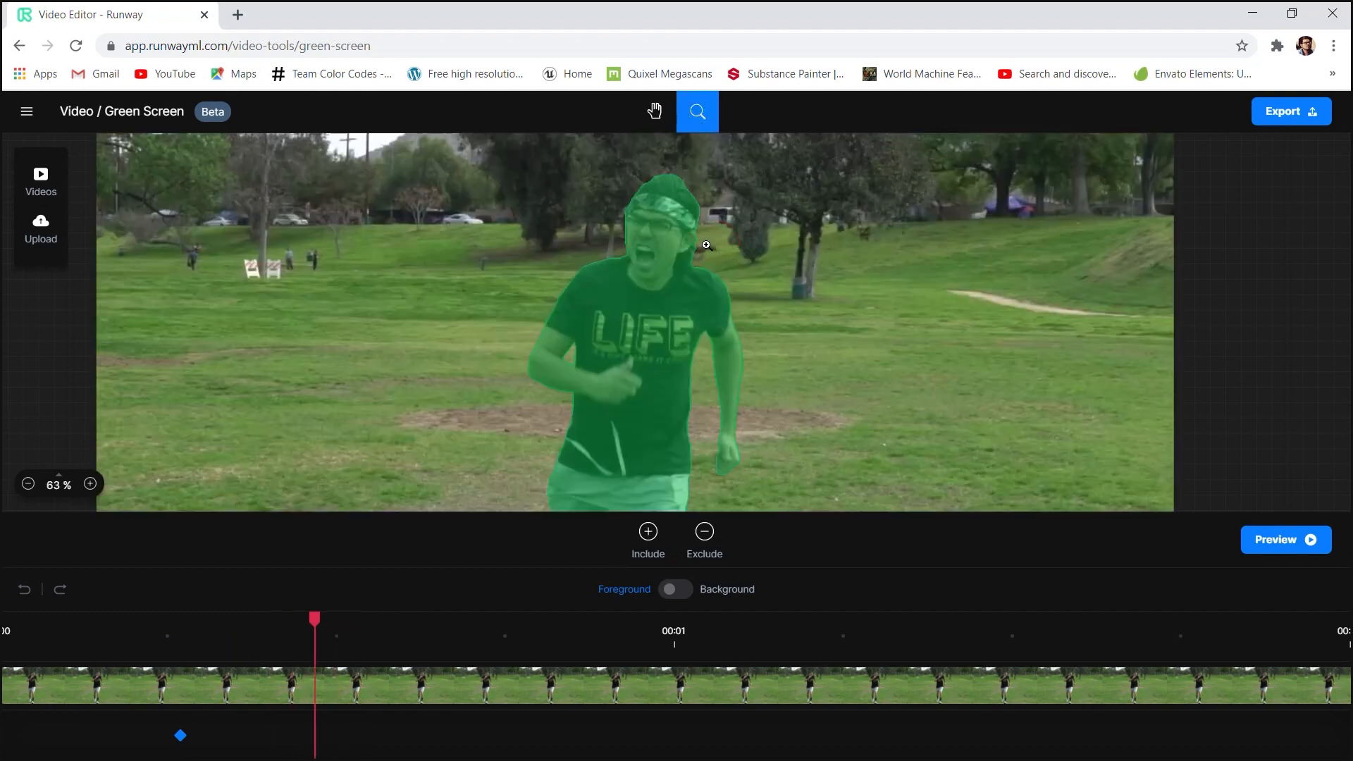
left_click(649, 564)
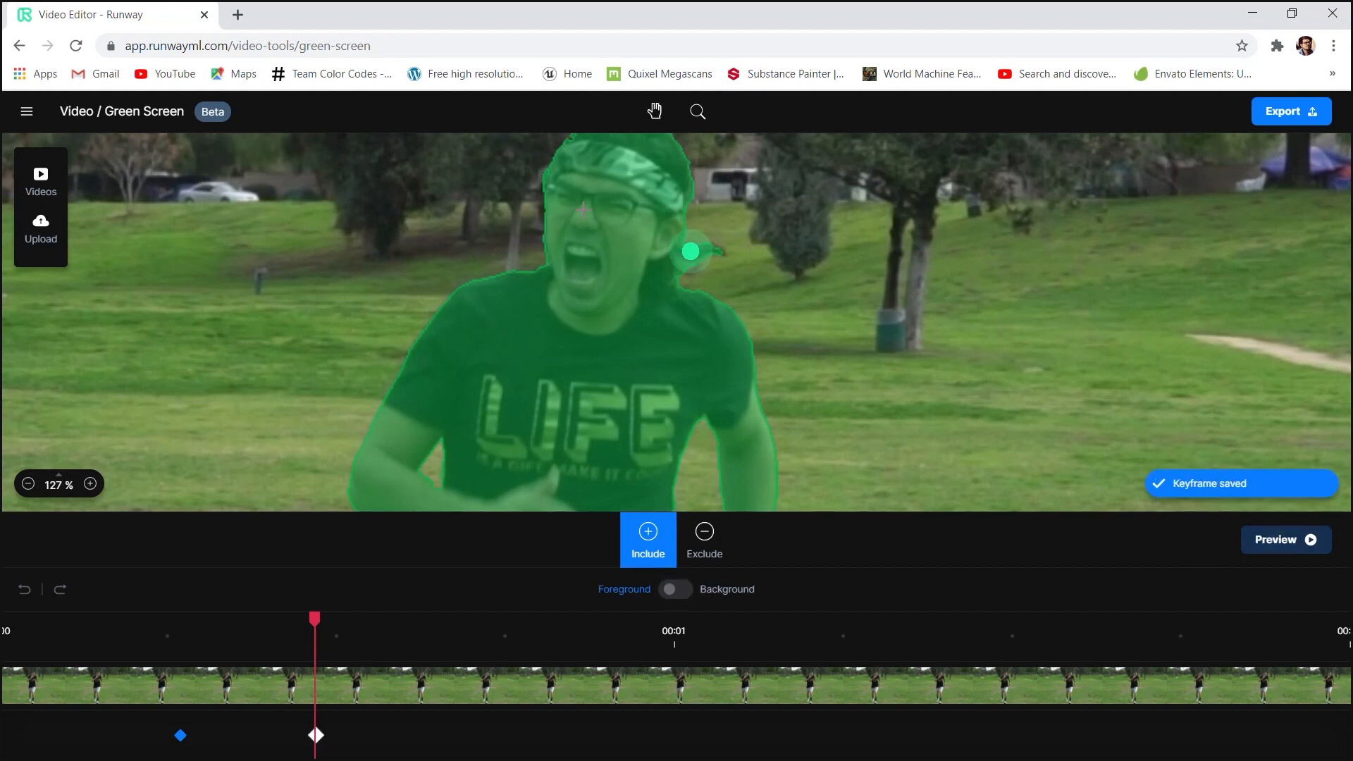
Step: Preview the mask, pause at about 1.7 seconds, and add two Include points at the loose headband end beside the runner's ear
left_click(1291, 541)
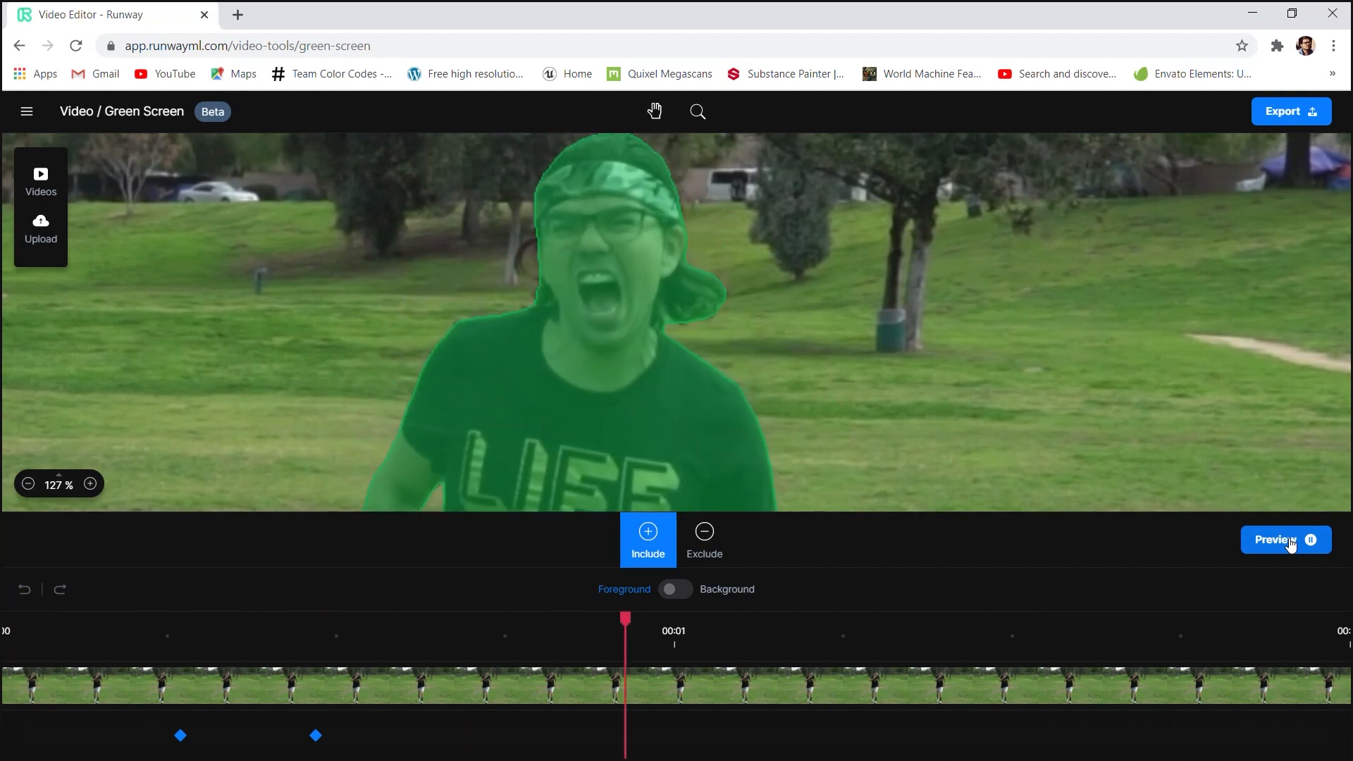
left_click(1292, 541)
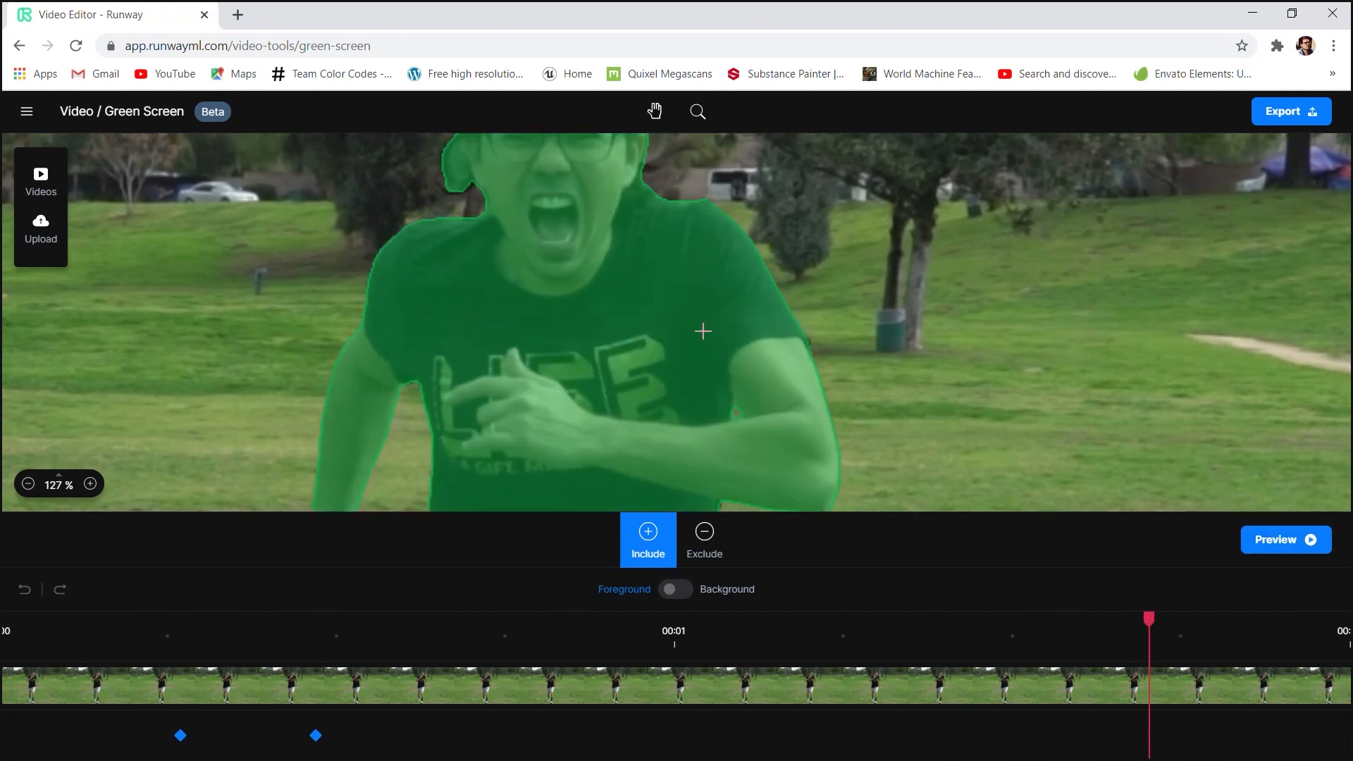
left_click(655, 111)
left_click_drag(676, 271, 712, 395)
left_click(647, 536)
left_click(678, 307)
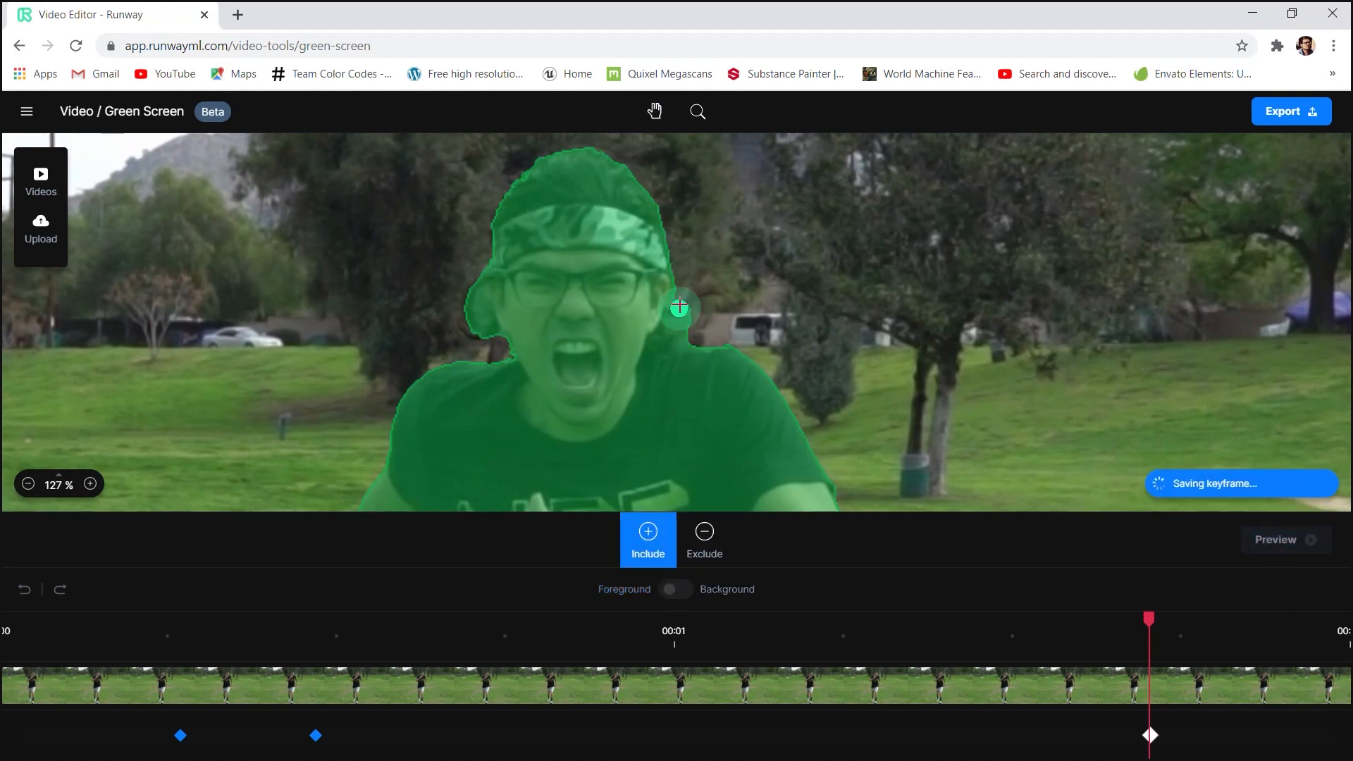
left_click(704, 290)
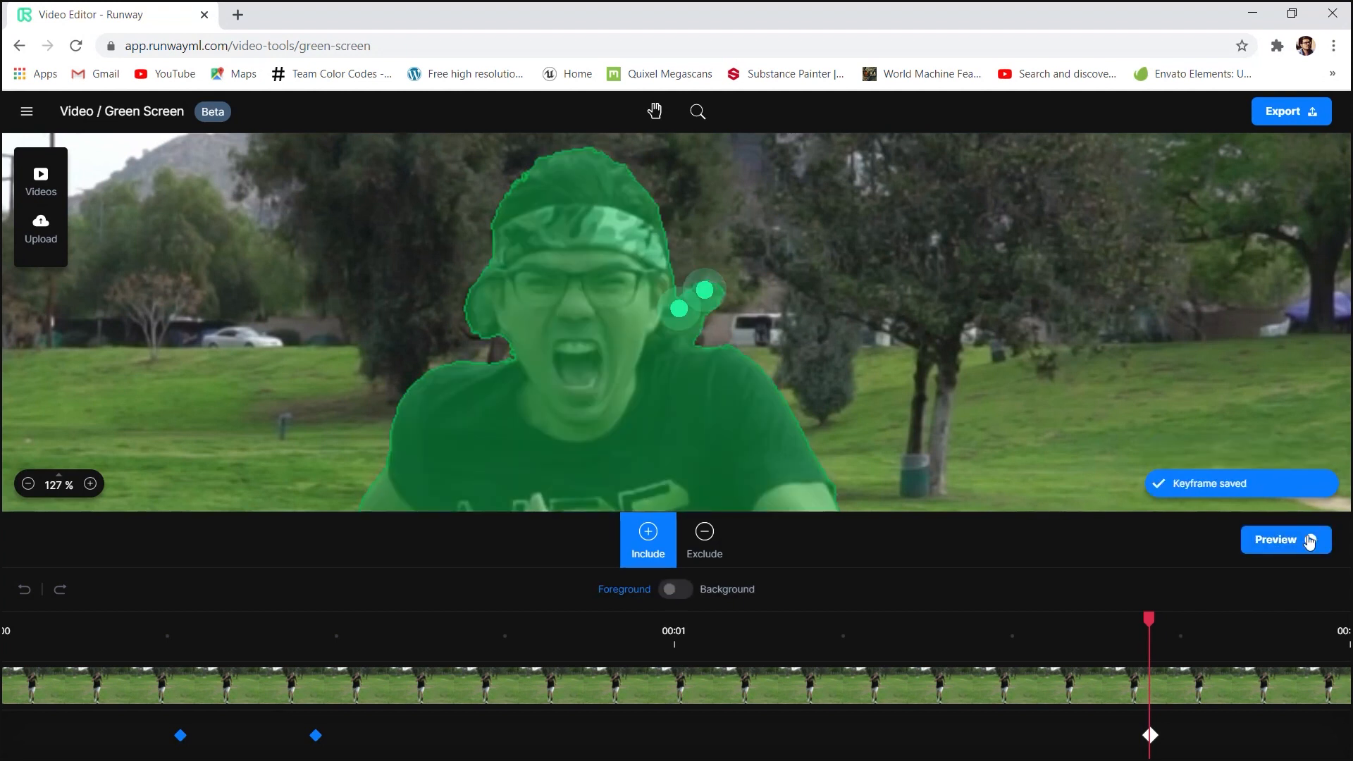
Step: Preview the mask, pause at about 1.2 seconds, and add an Exclude point in the gap between the runner's bent arm and torso
left_click(59, 485)
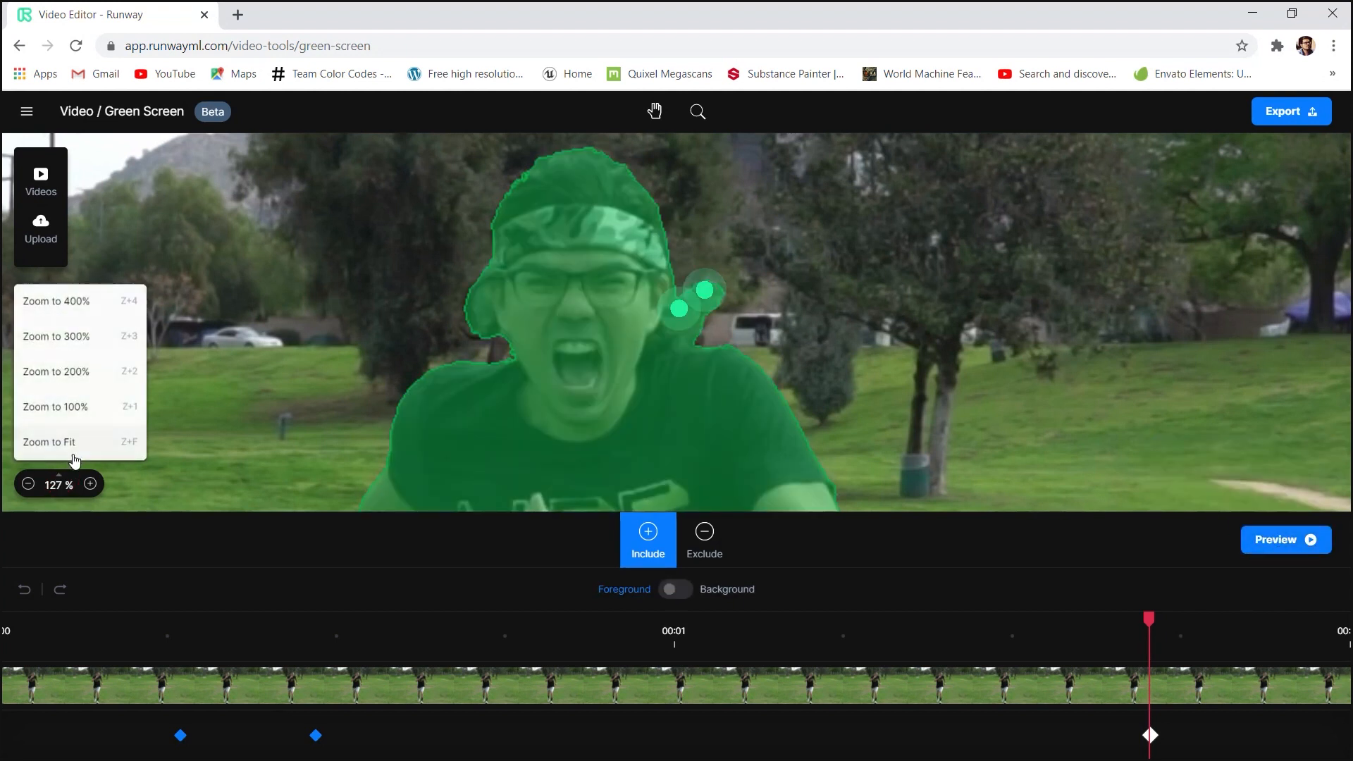
left_click(53, 442)
left_click(1289, 543)
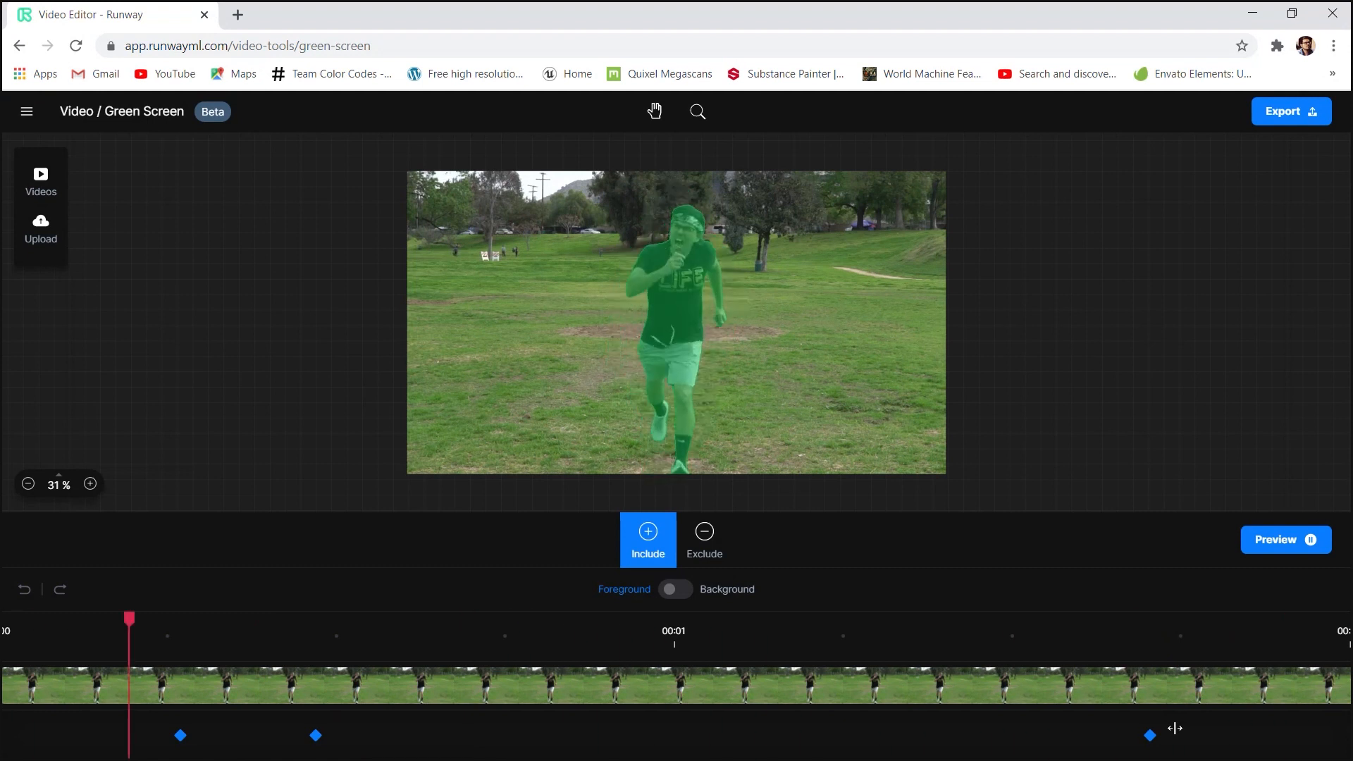
key("space")
left_click(706, 543)
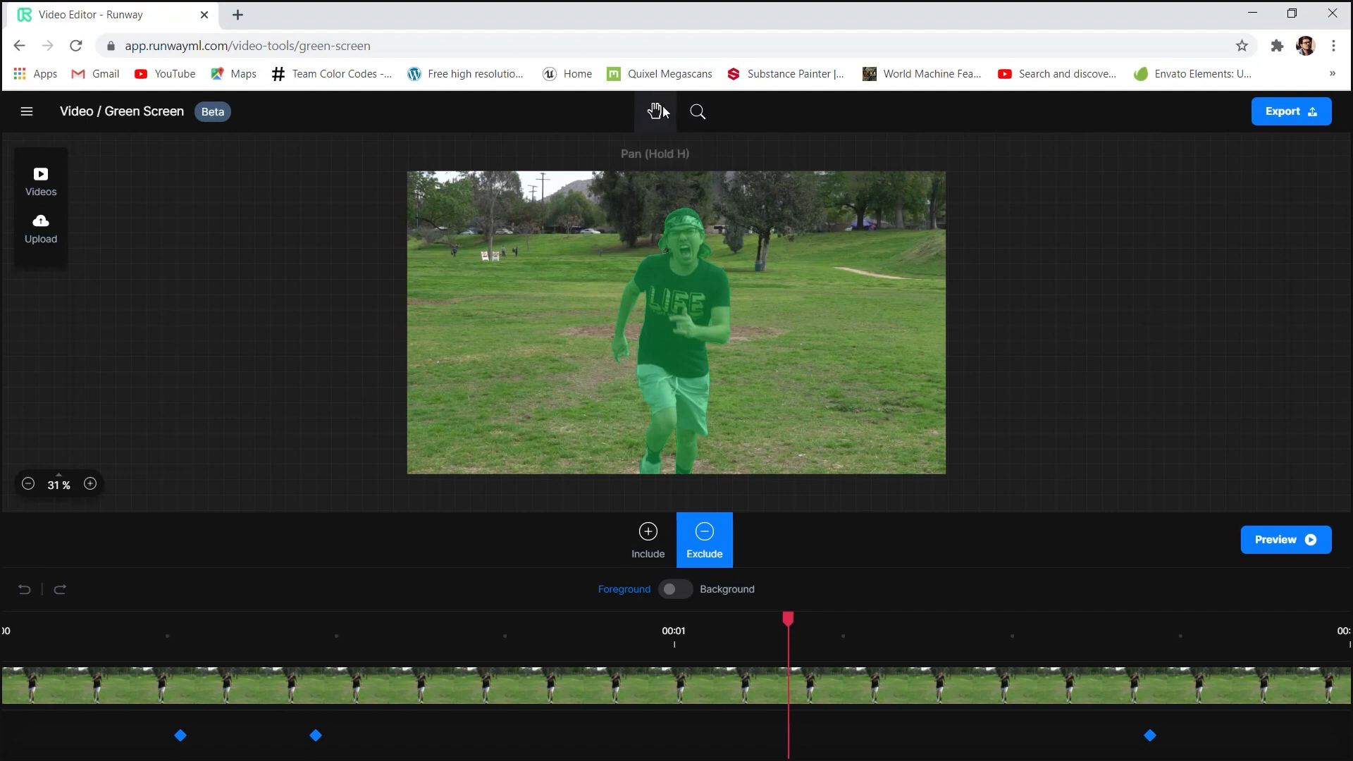
left_click(698, 111)
left_click(722, 328)
left_click(721, 329)
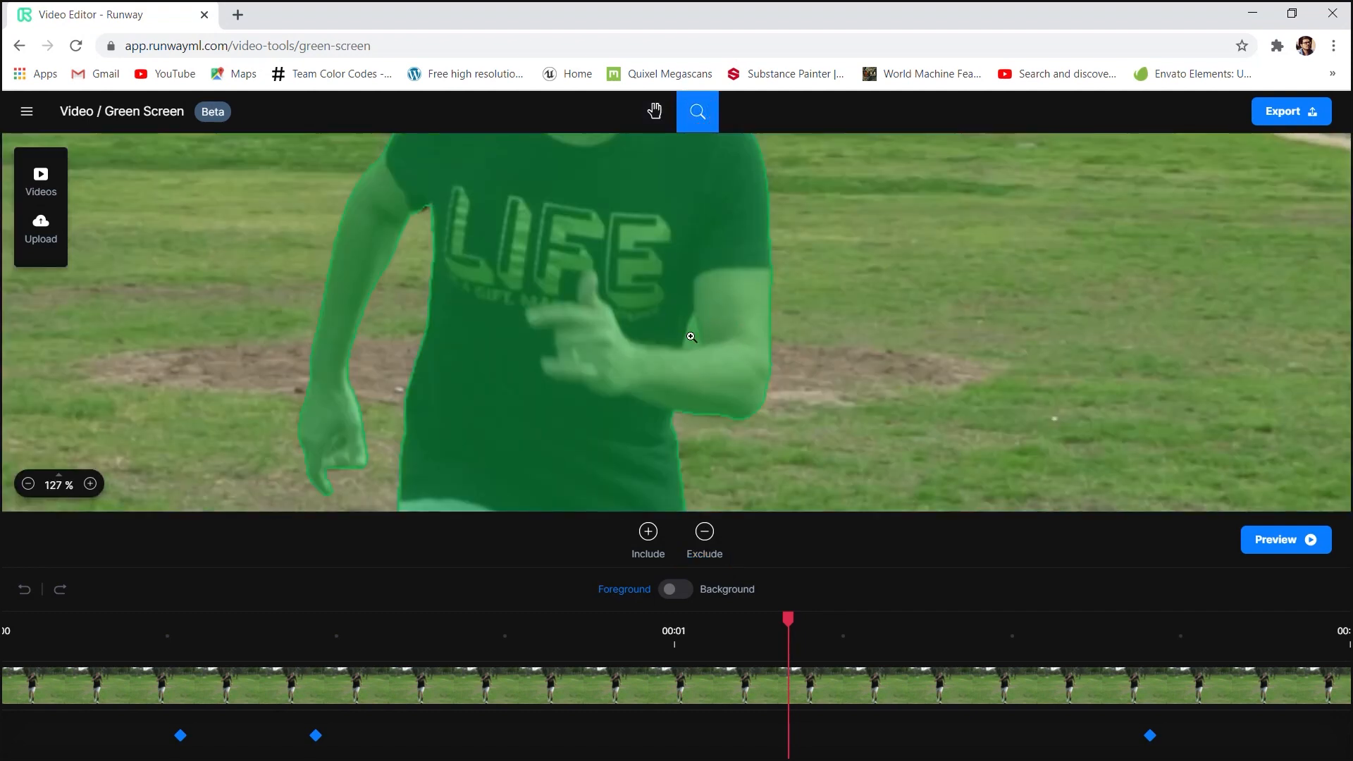
left_click(704, 537)
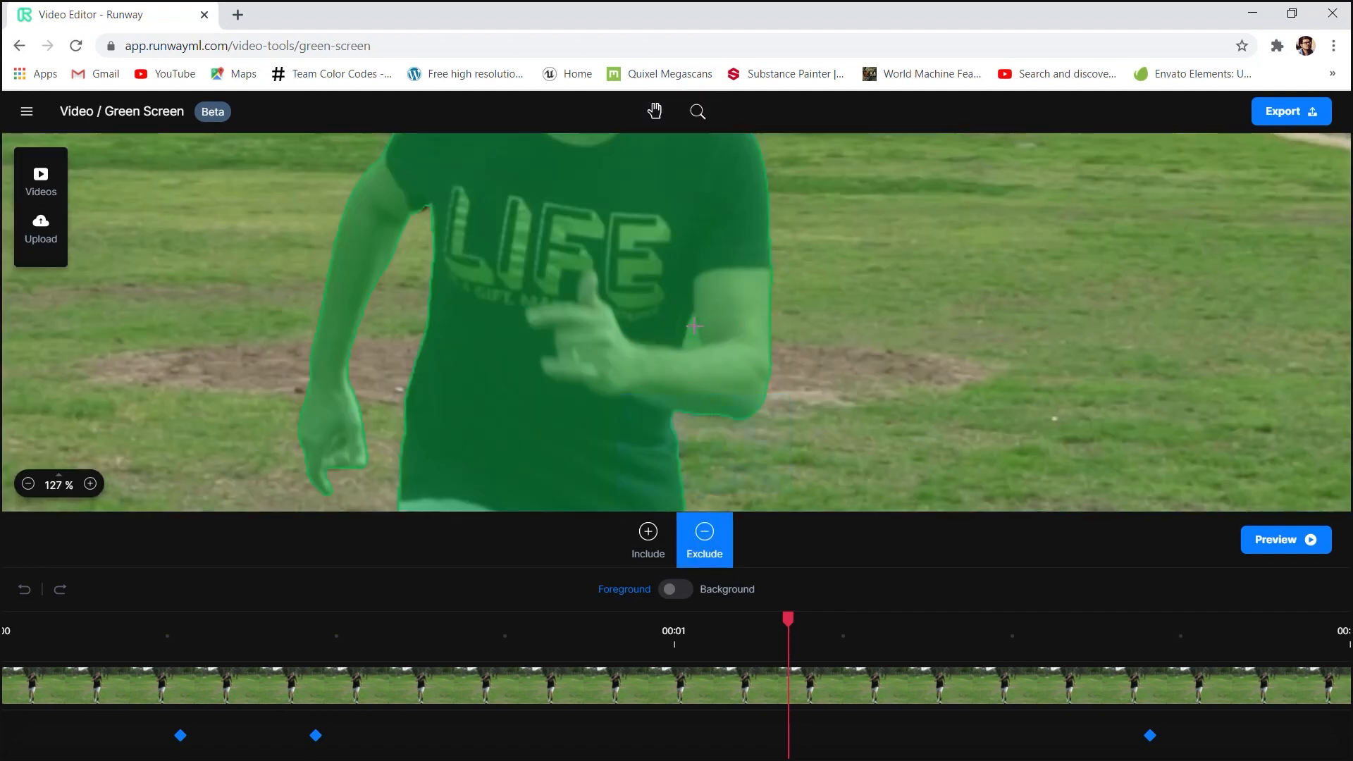
left_click(692, 337)
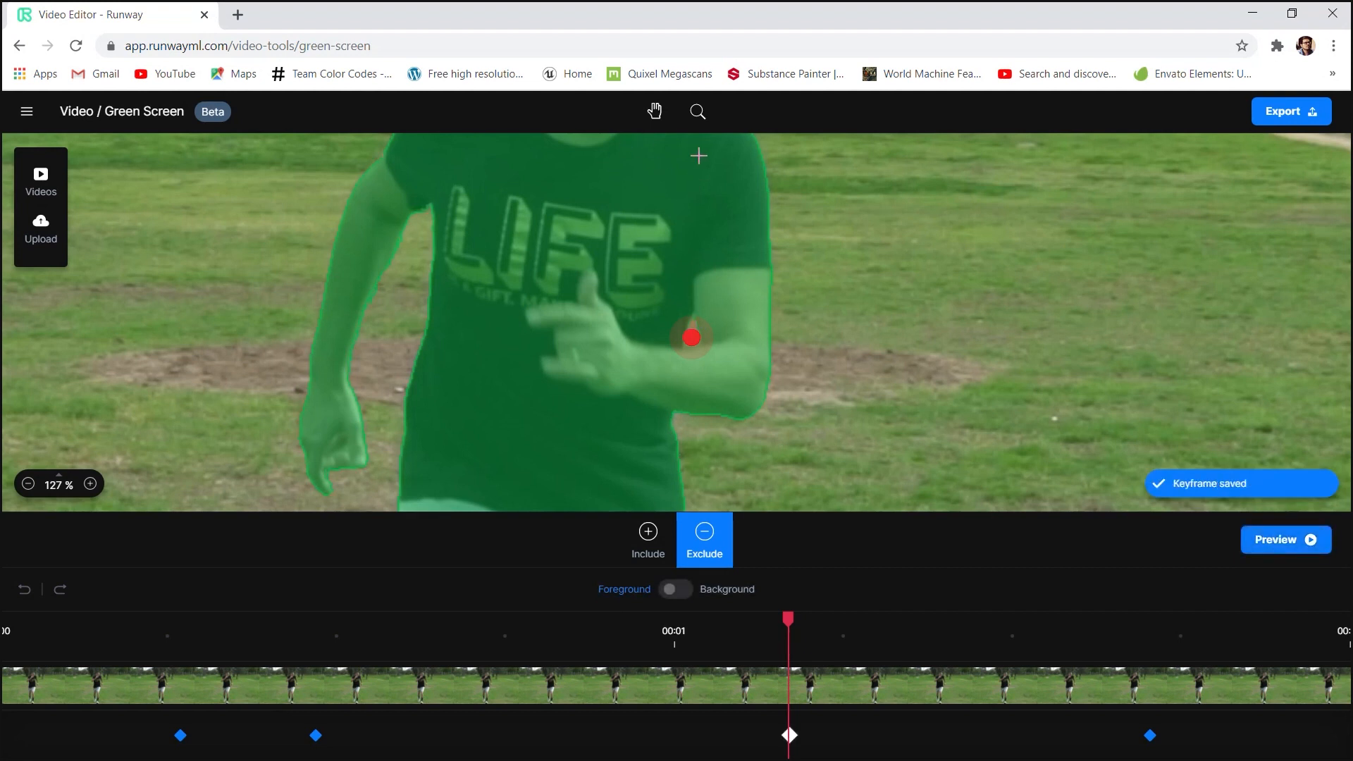
Step: Inspect the excluded arm gap up close, and preview the mask over the whole frame
left_click(655, 111)
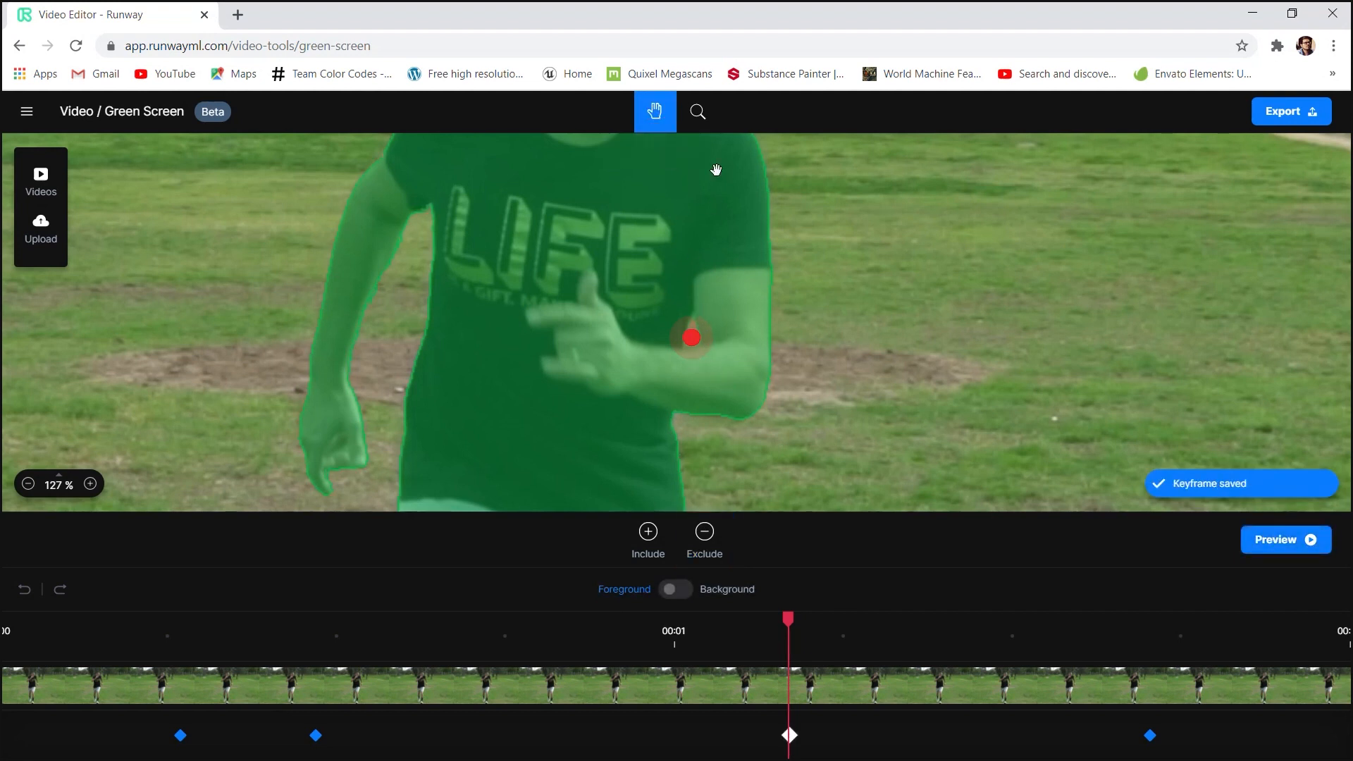
left_click(697, 111)
left_click(711, 335)
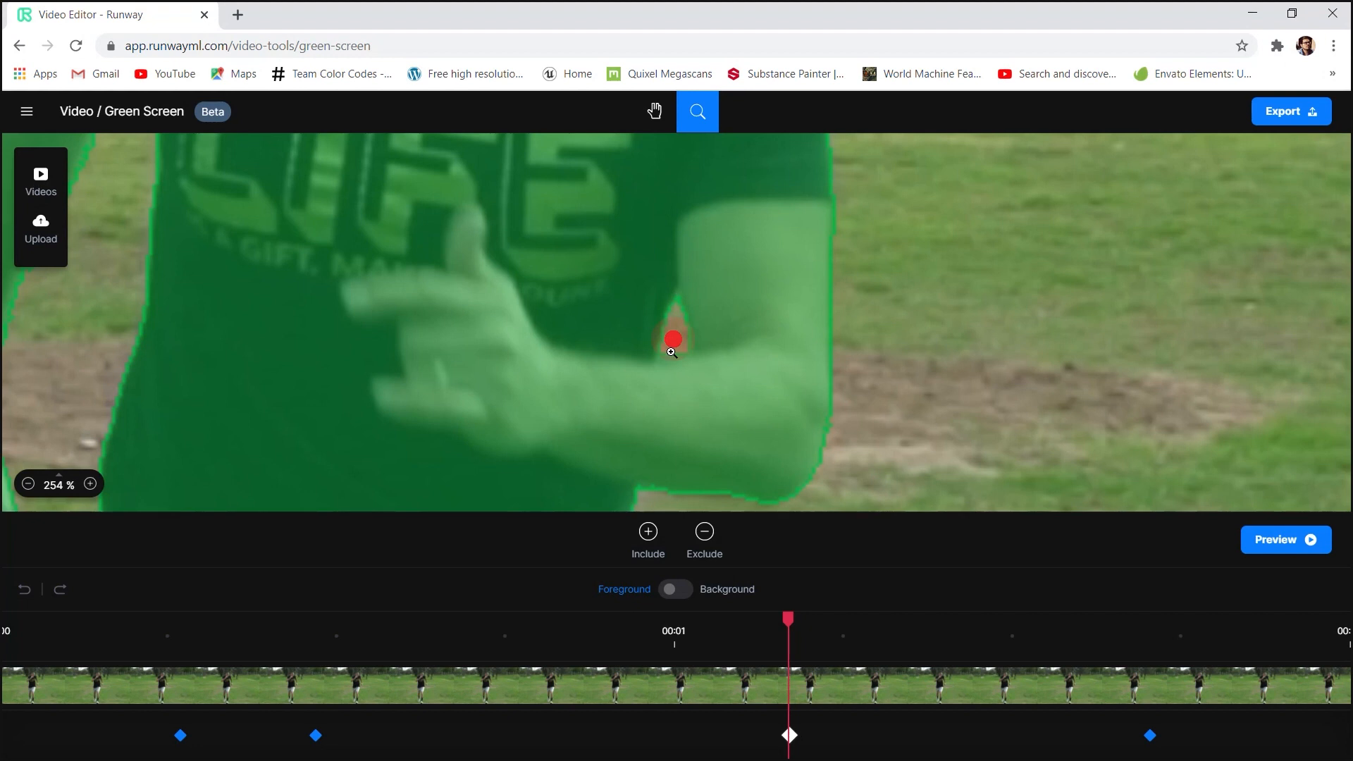
left_click(59, 486)
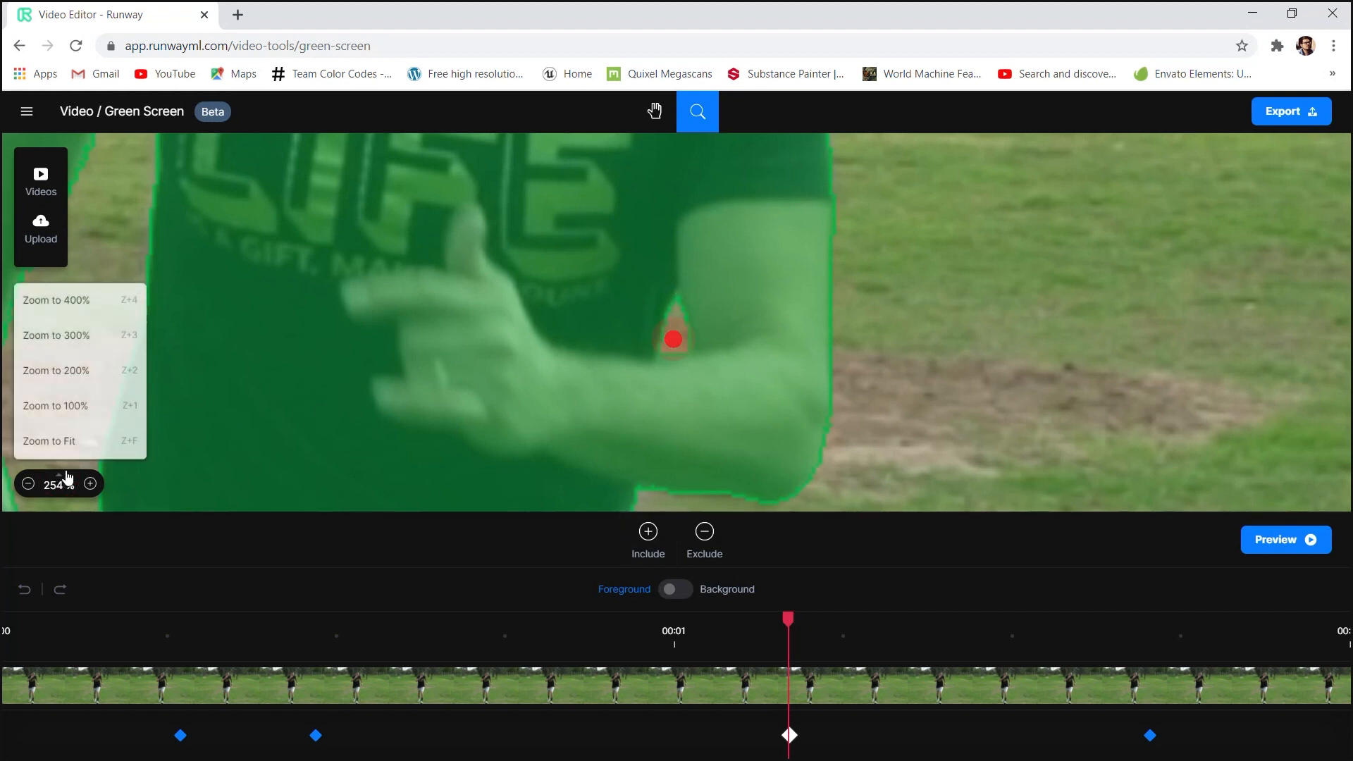
left_click(71, 441)
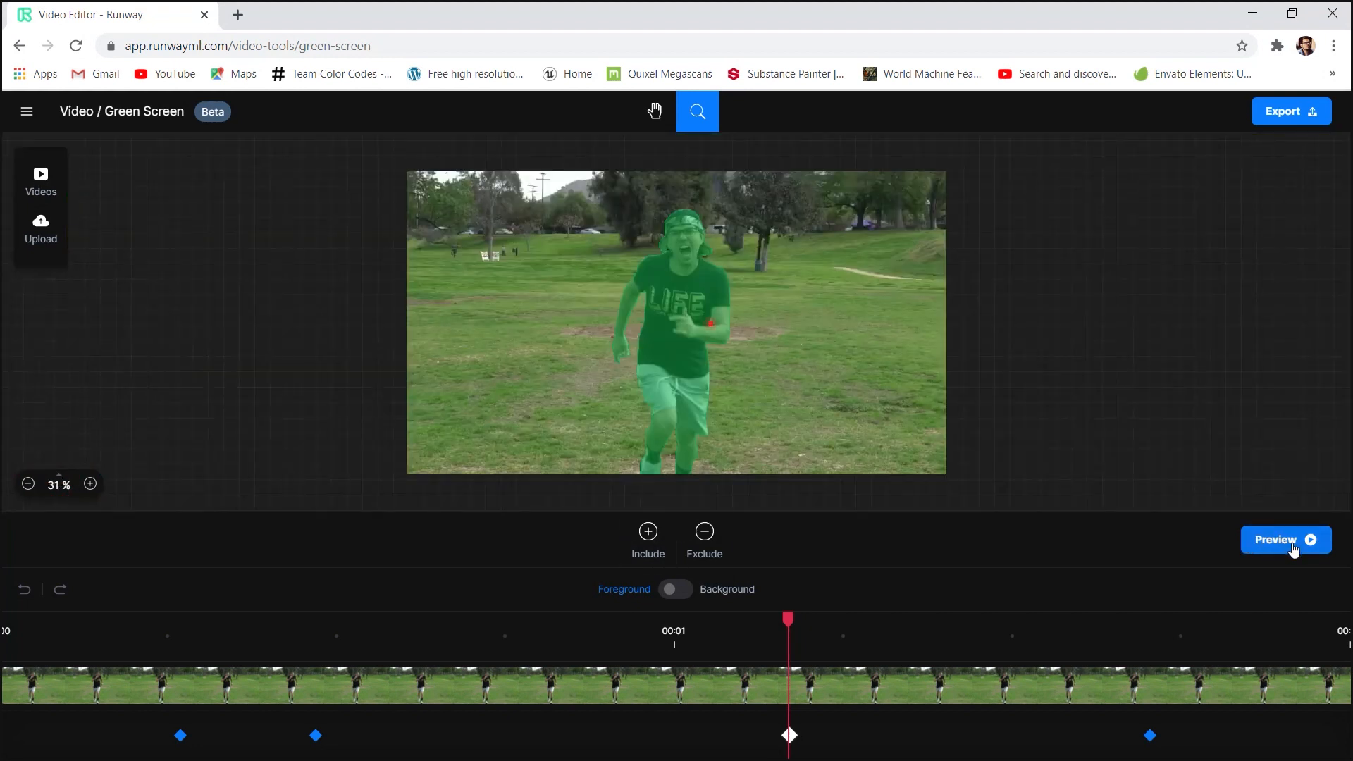
left_click(1293, 548)
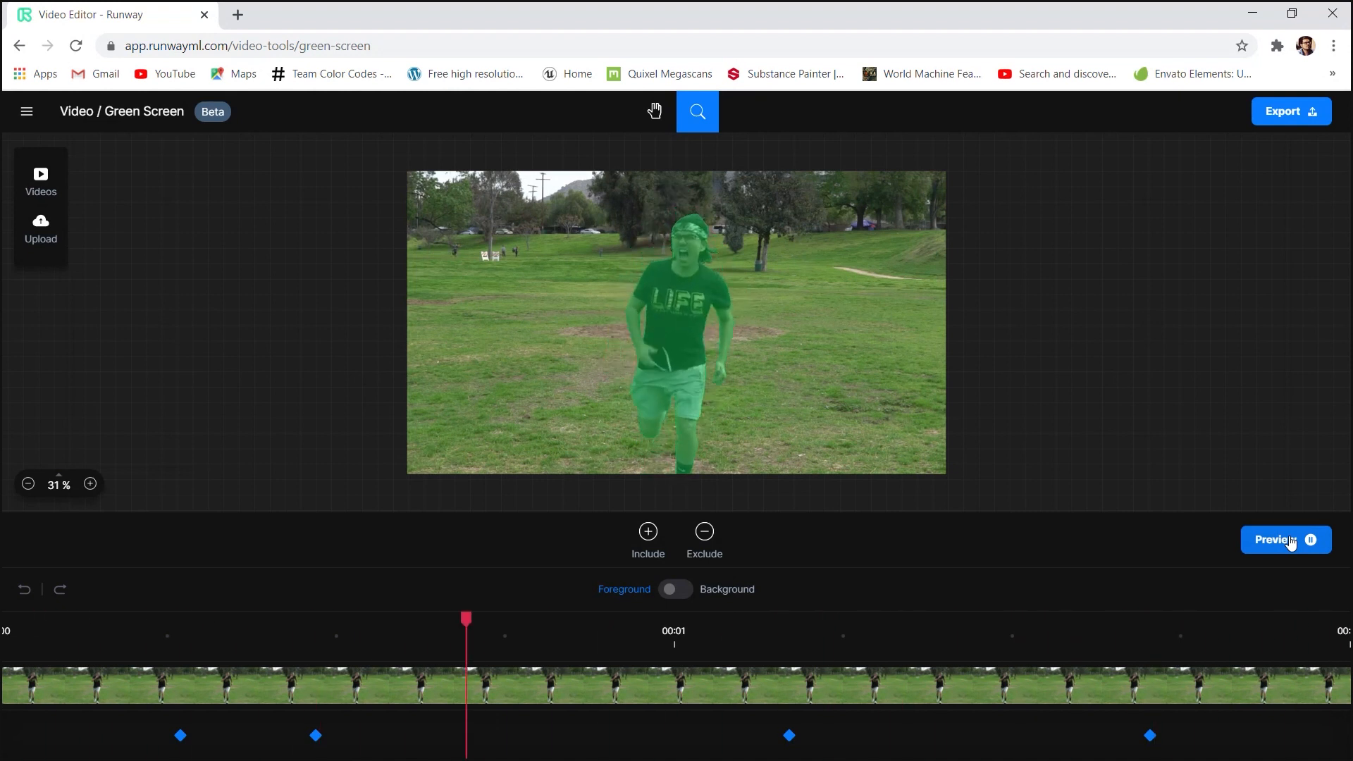
left_click(1290, 541)
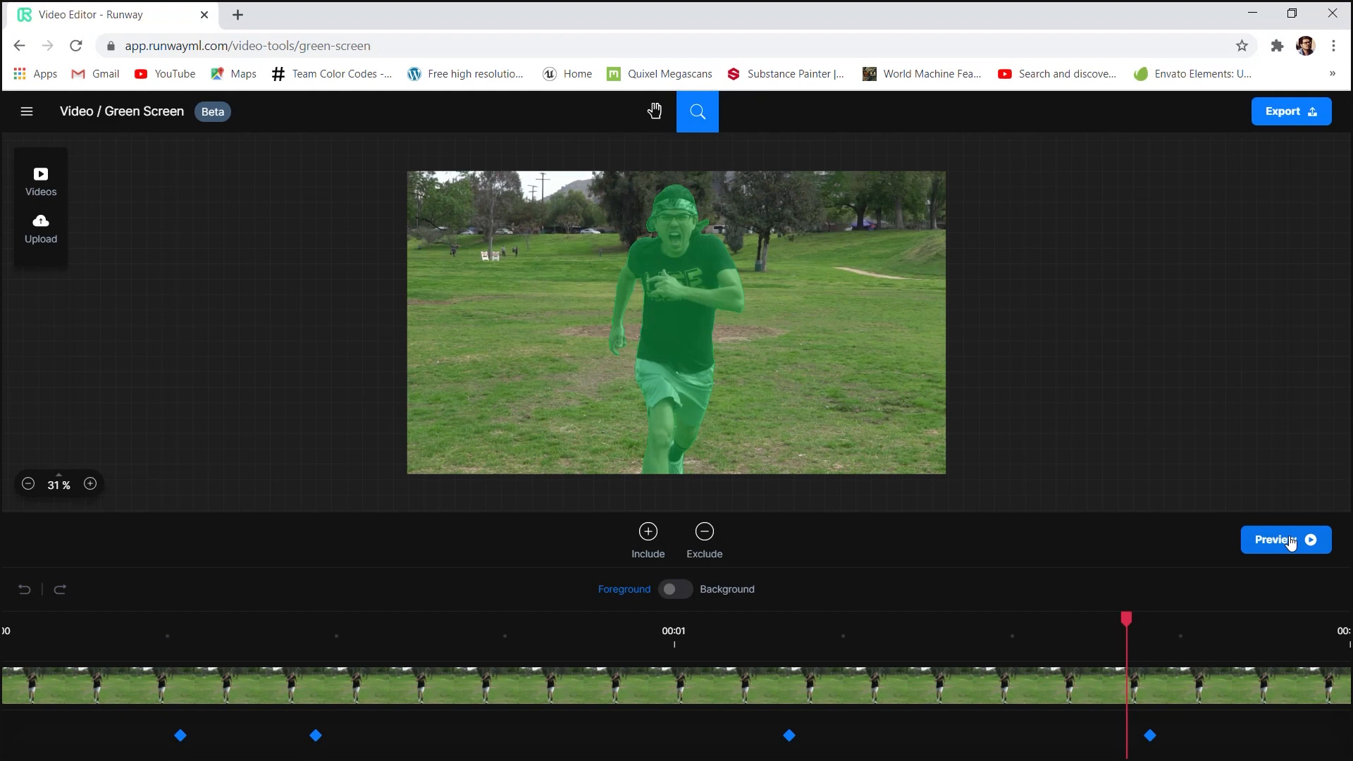
Step: Move the playhead to about 1.7 seconds and open the export settings
left_click_drag(1127, 617, 1162, 629)
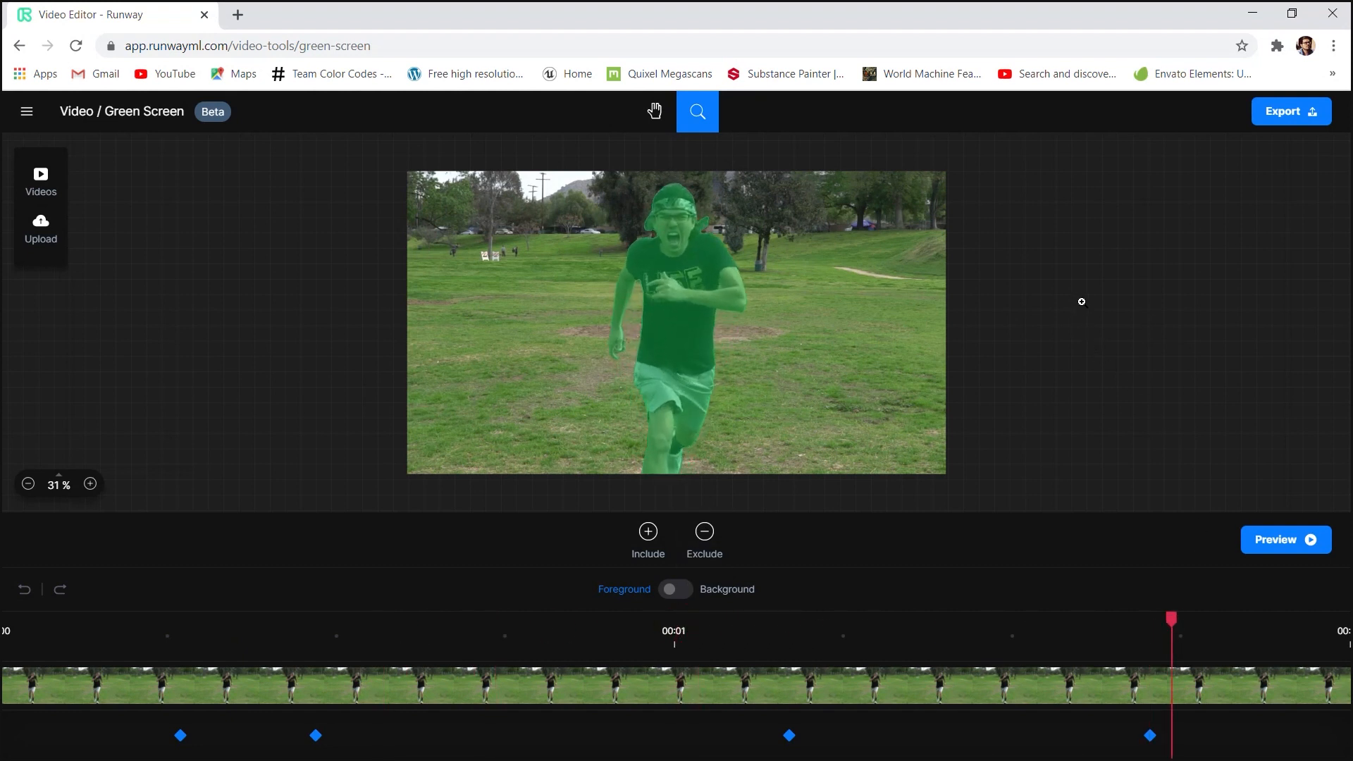
left_click(1289, 118)
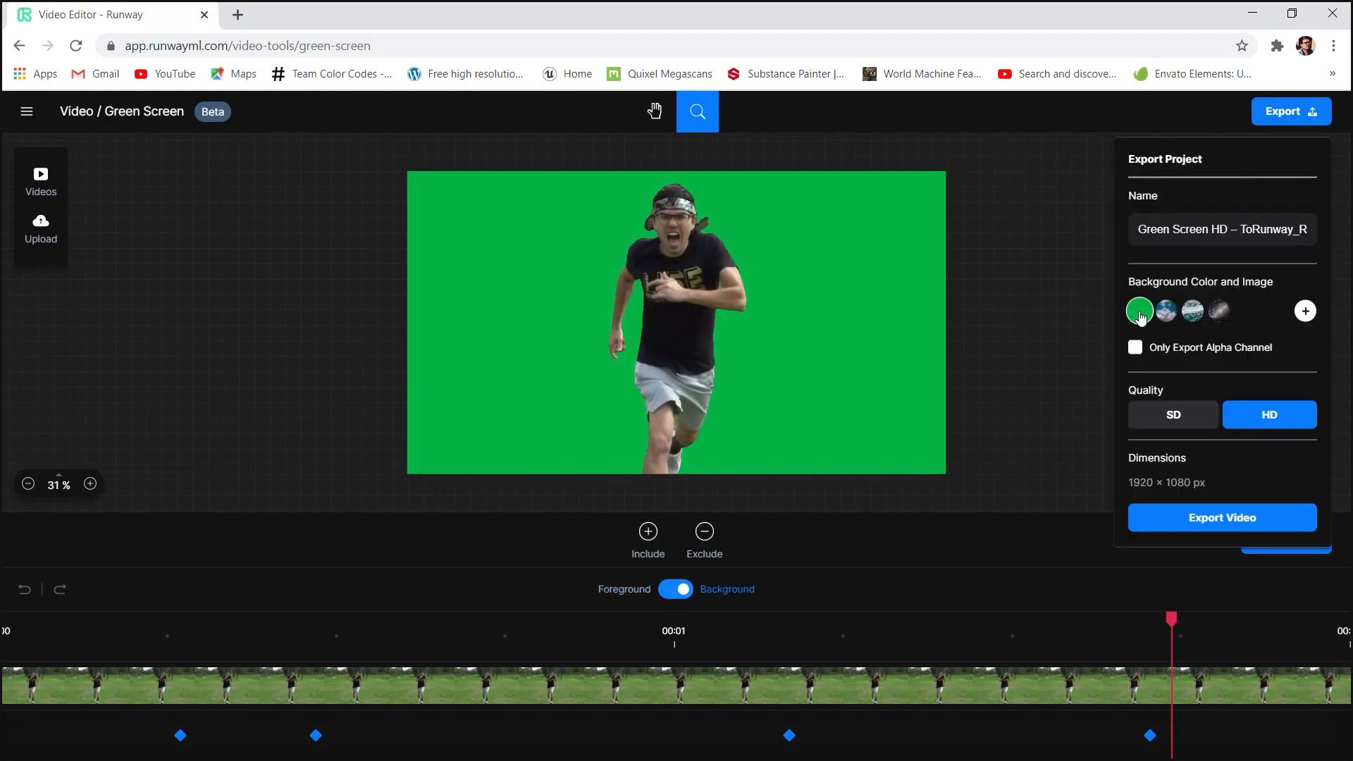
Step: Try the blue, magenta, orange and yellow preset background colours, and enter the custom hex colour #aaaaa
left_click(1140, 312)
left_click(1139, 267)
left_click(1166, 268)
left_click(1196, 268)
left_click(1224, 268)
left_click_drag(1175, 297, 1114, 298)
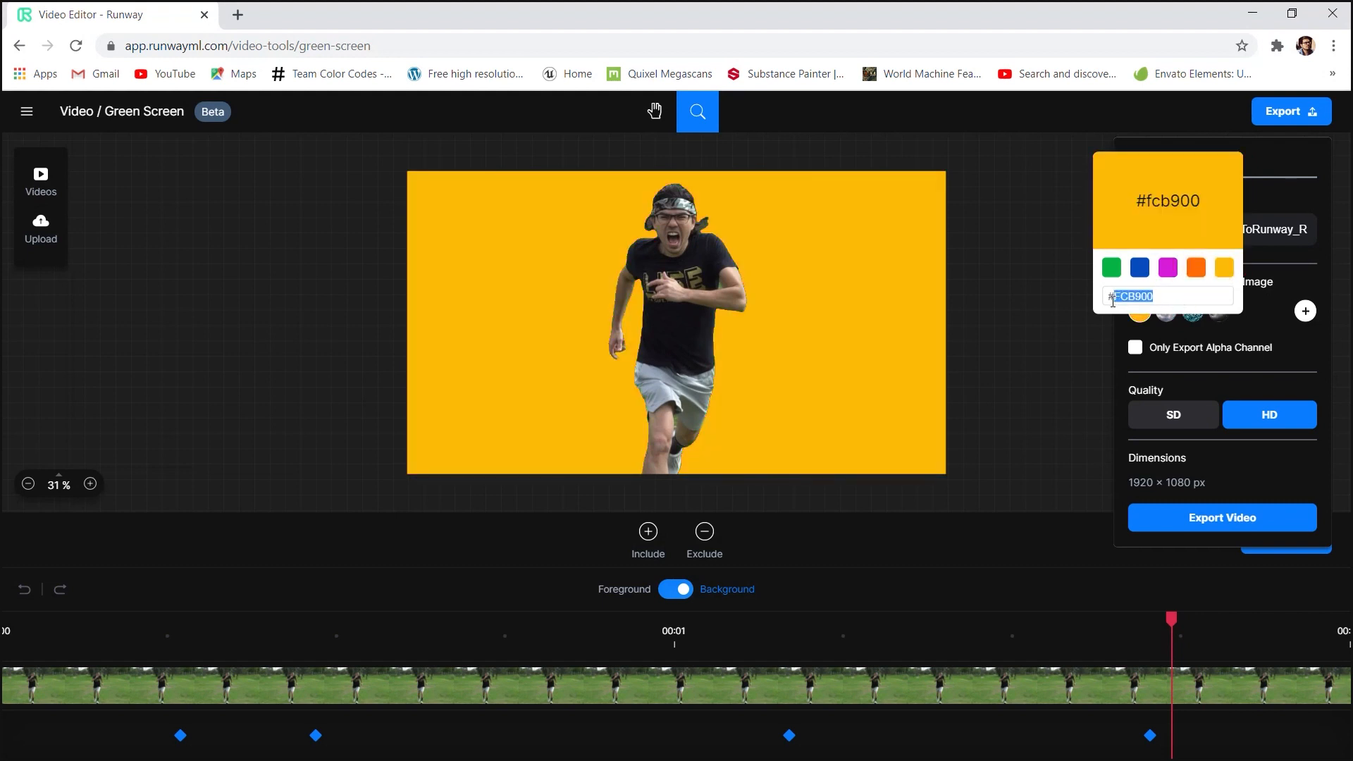
type("aaaaa")
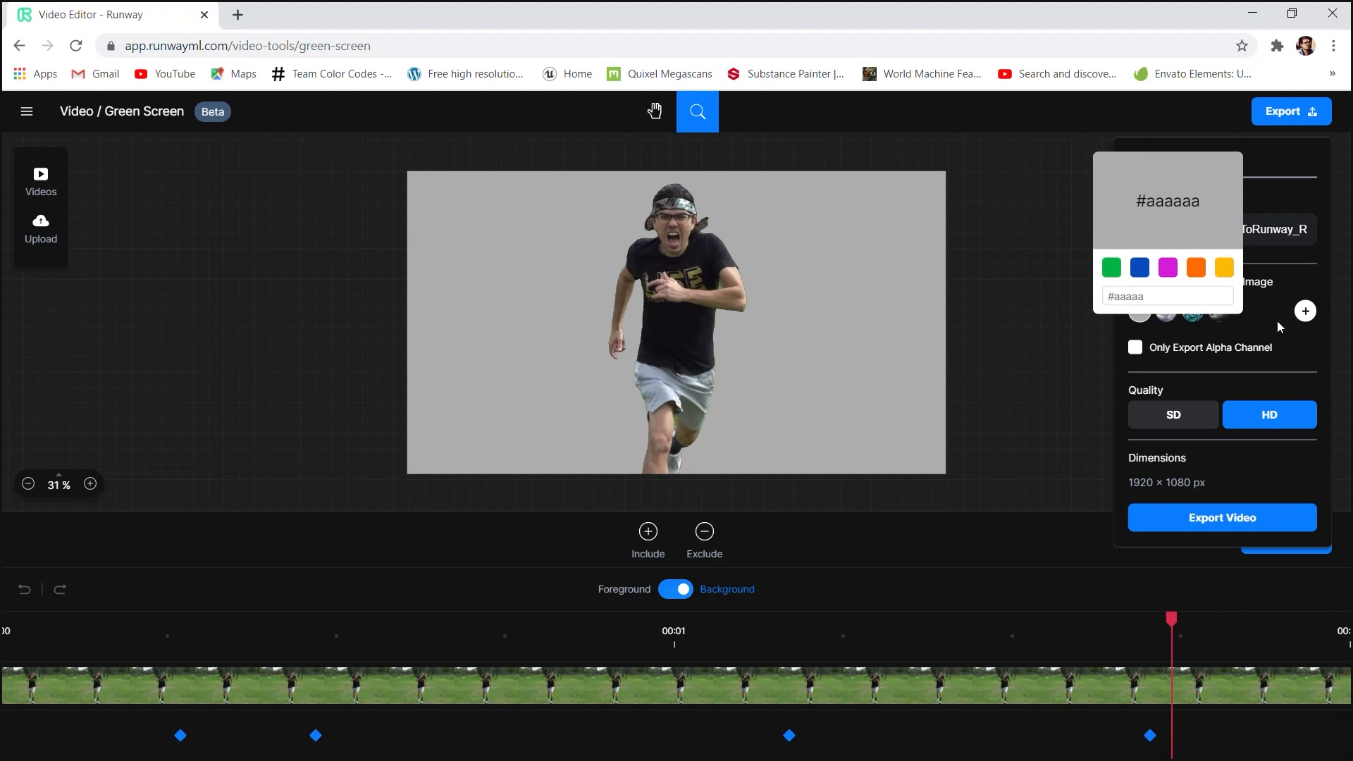
left_click(1276, 325)
Step: Try the three preset background images, ending with the galaxy, and dismiss the file chooser for a custom background
left_click(1166, 314)
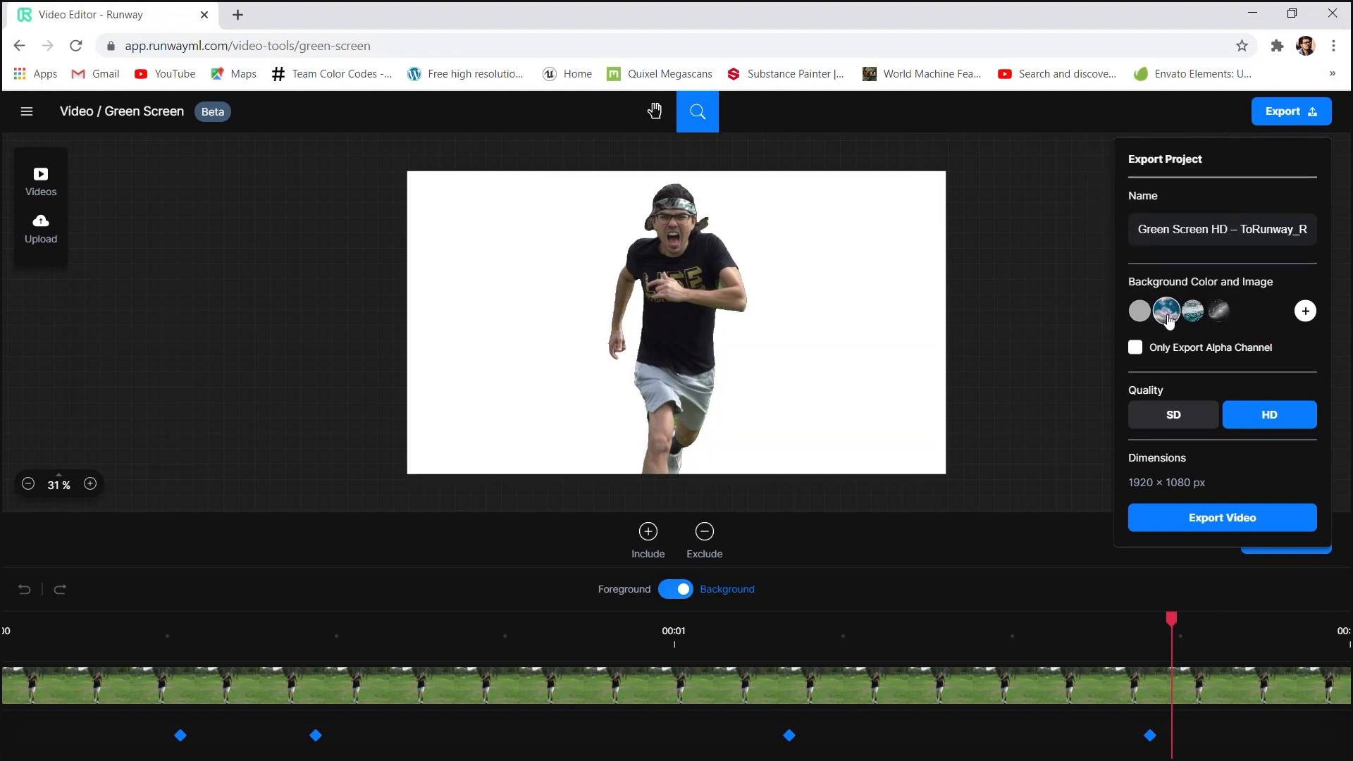
left_click(1192, 317)
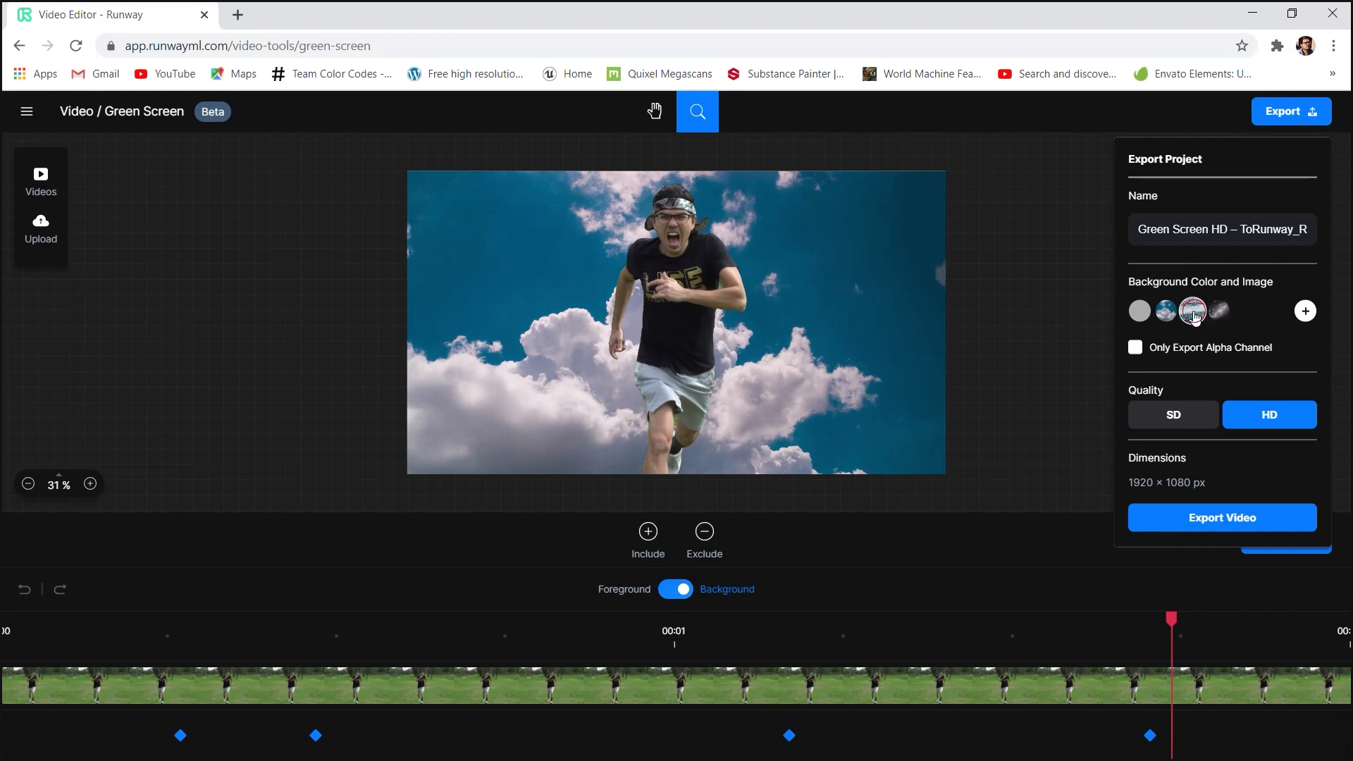
left_click(1218, 312)
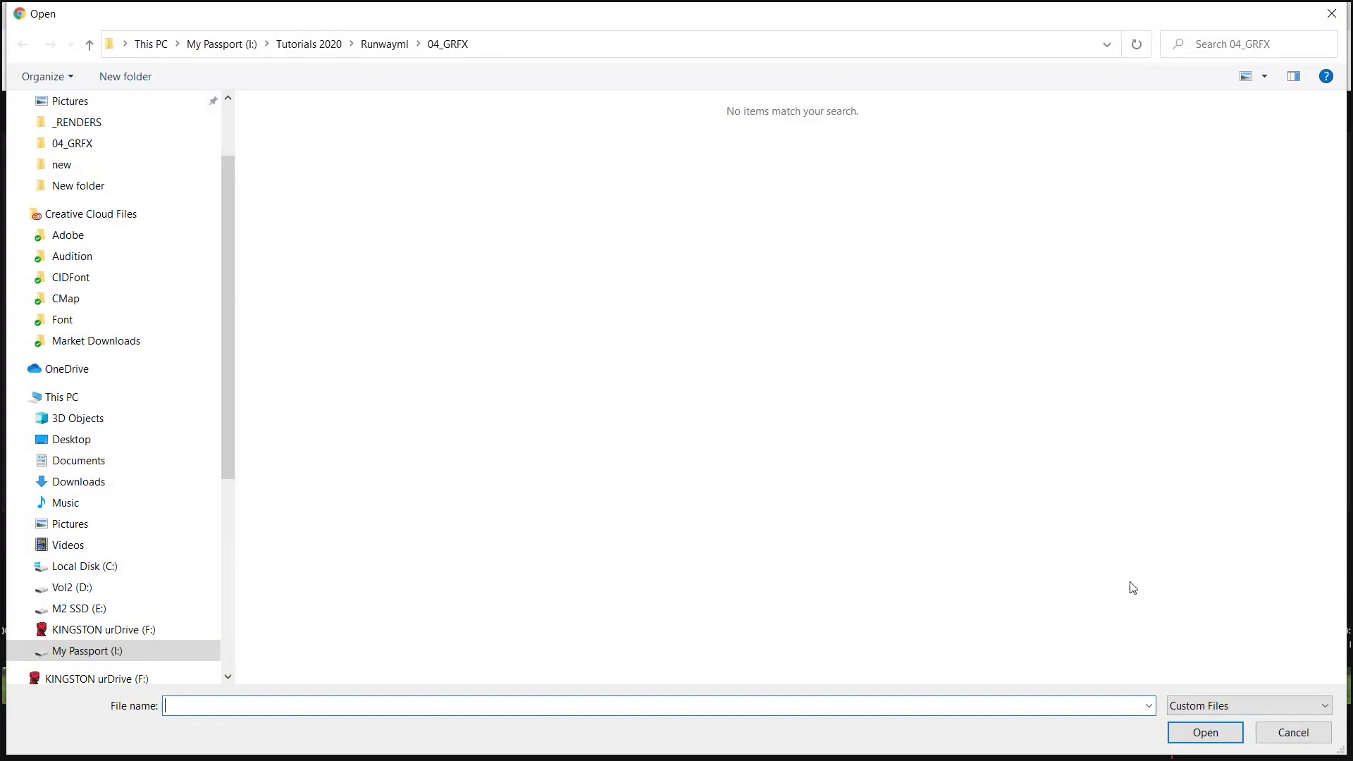
left_click(1288, 737)
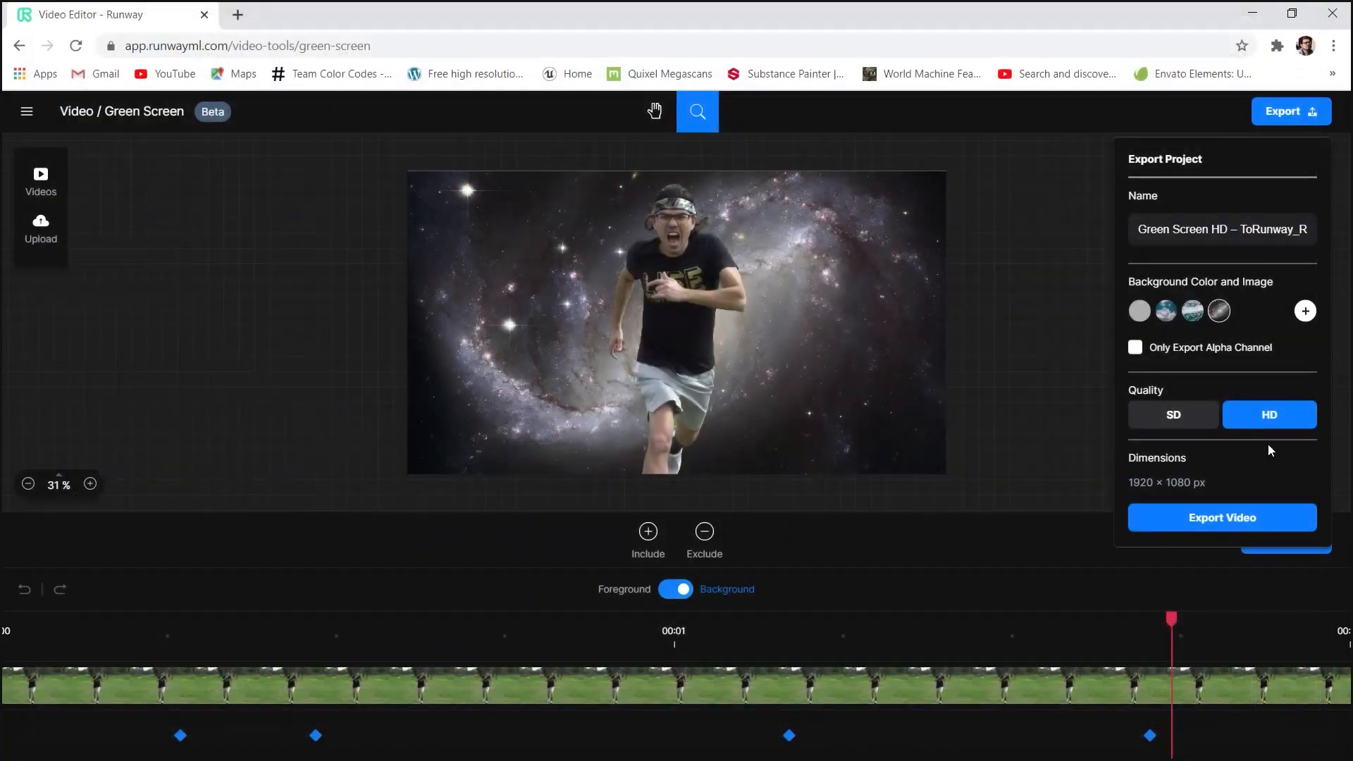
Step: Export only the alpha channel in HD, and view the file options of the exported Green Screen HD – ToRunway_Run Front asset
left_click(1135, 347)
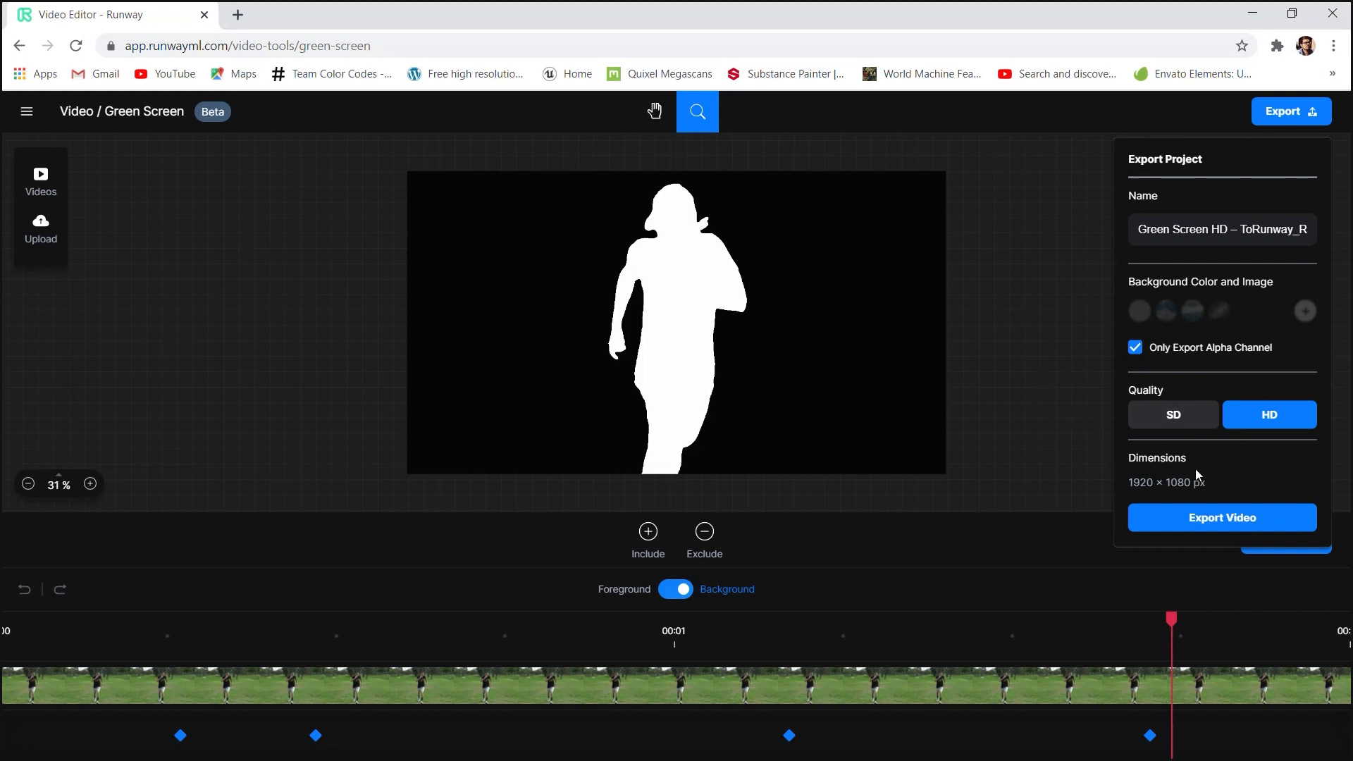
left_click(1214, 517)
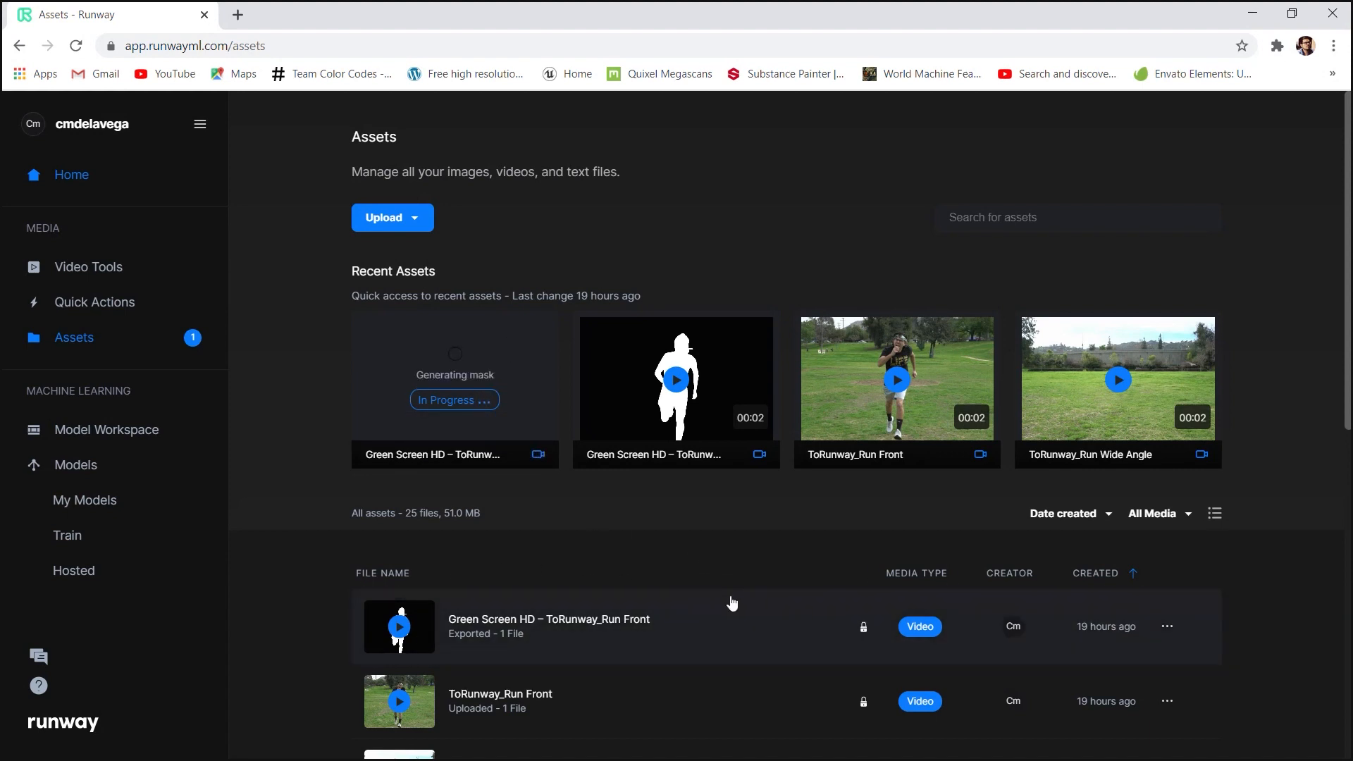
left_click(1168, 627)
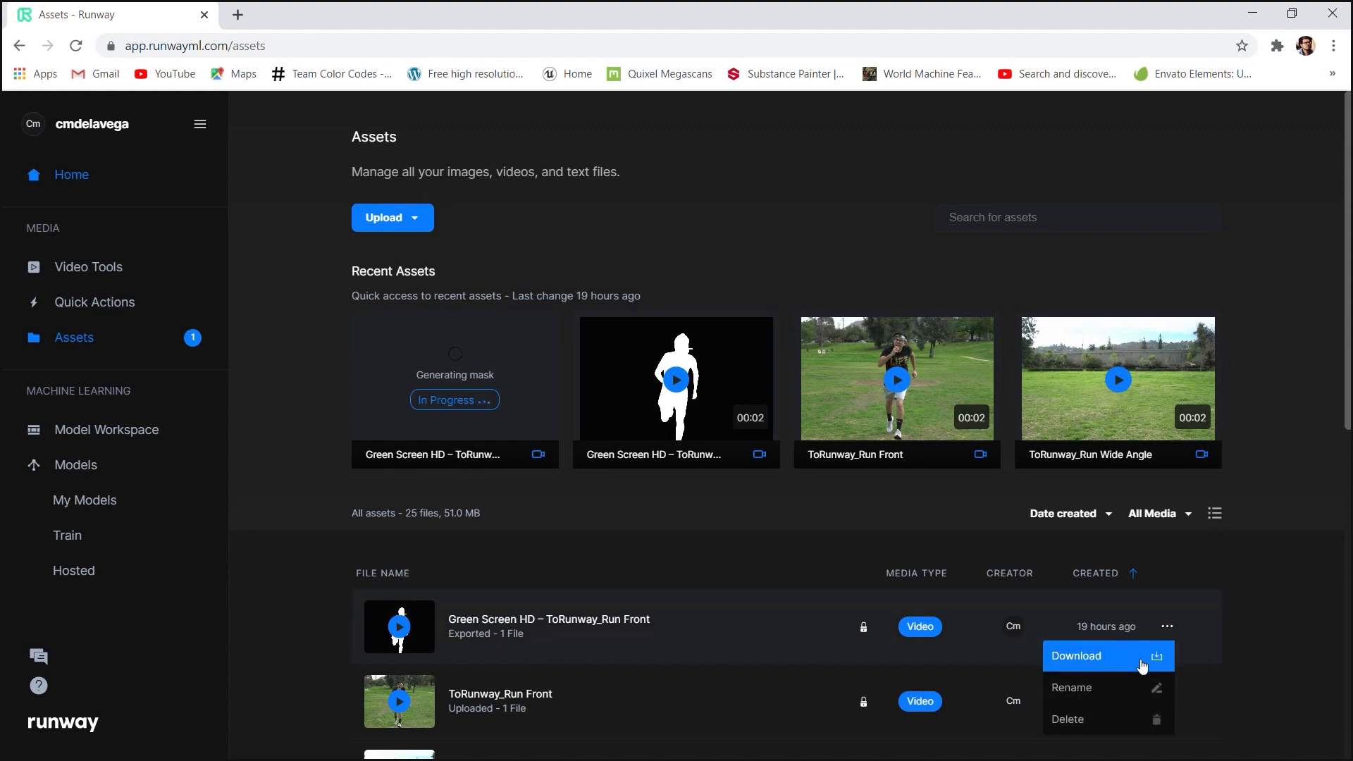
left_click(1251, 622)
Step: Switch to After Effects and import the BW Matte_Run Front and ToRunway_Run Front clips as footage
key("alt+Tab")
key("Tab")
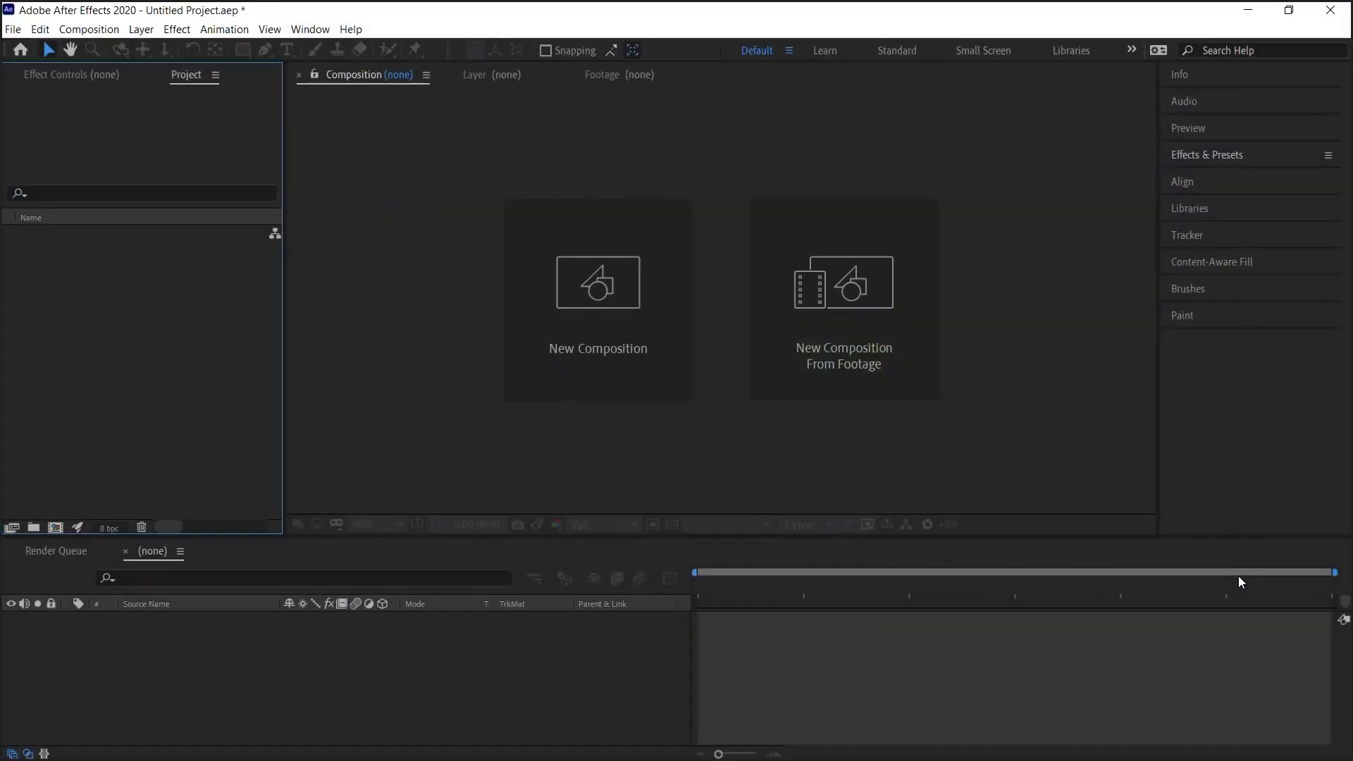
double_click(238, 303)
left_click(315, 167)
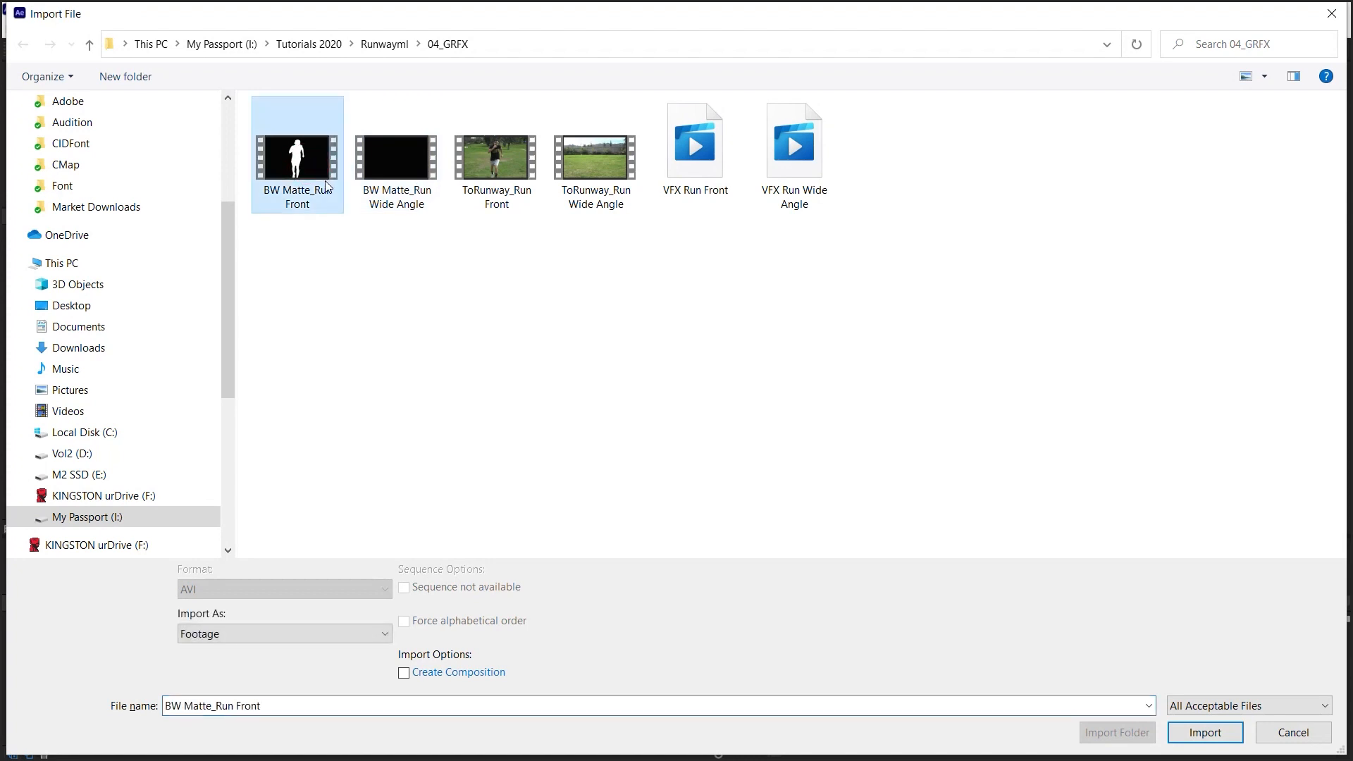
left_click(514, 179, "ctrl")
left_click(1205, 732)
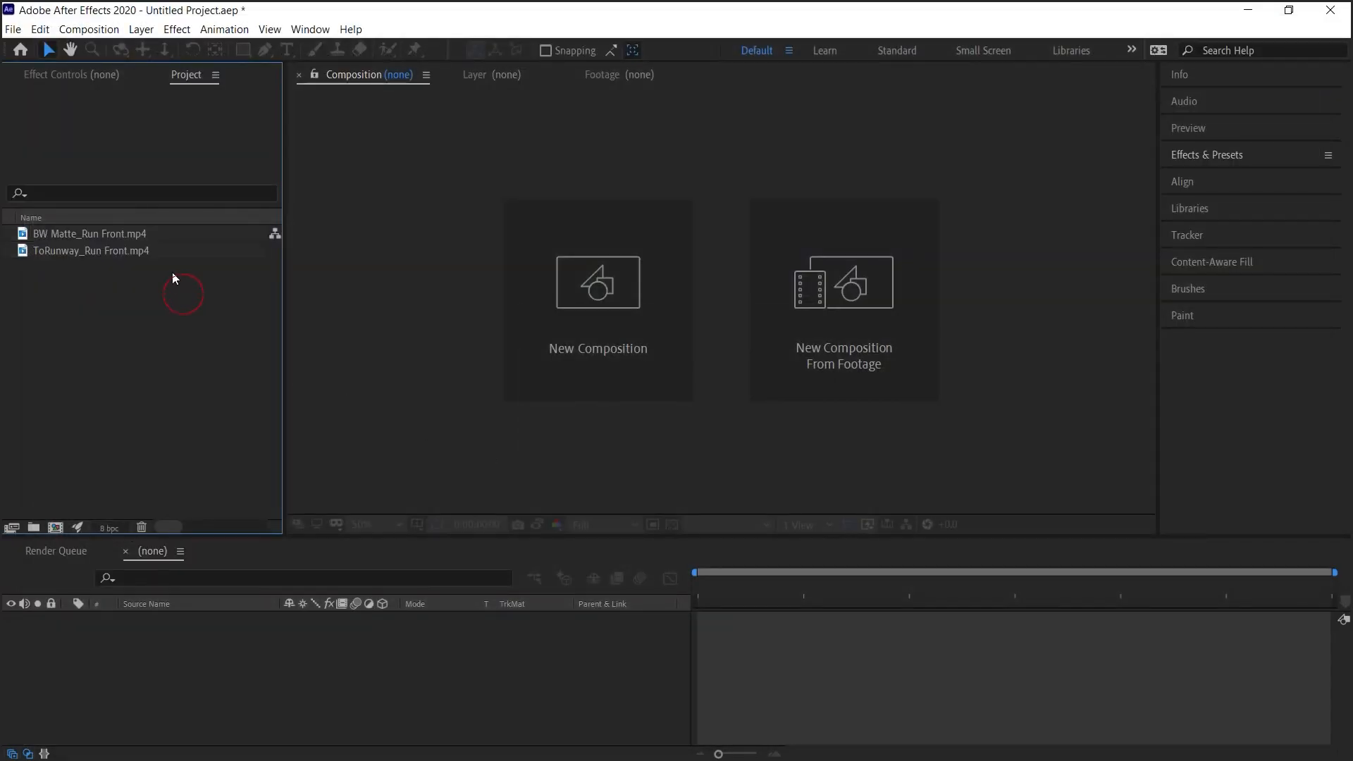
Step: Create a composition from the ToRunway_Run Front clip and add the BW Matte_Run Front clip as the layer above it
left_click(125, 253)
left_click_drag(145, 251, 56, 528)
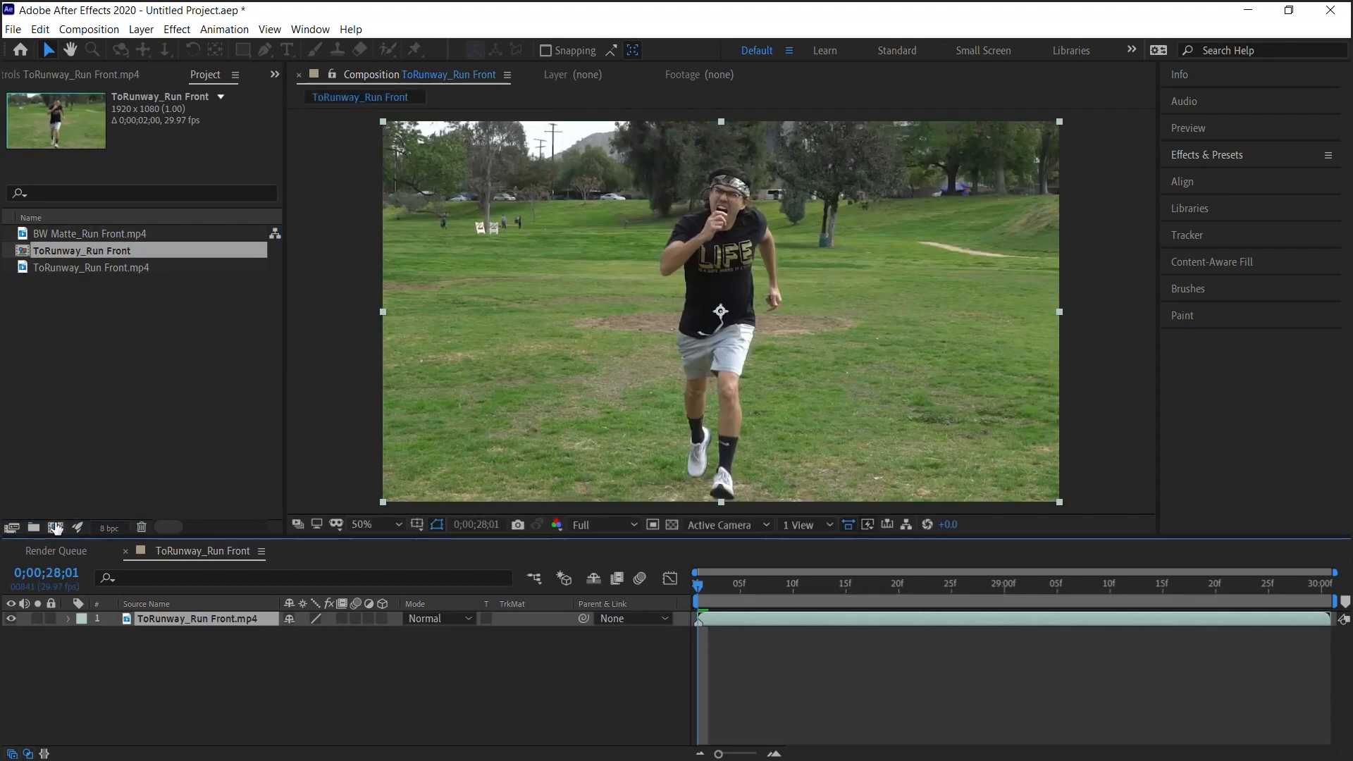
left_click(109, 234)
left_click_drag(116, 231, 224, 615)
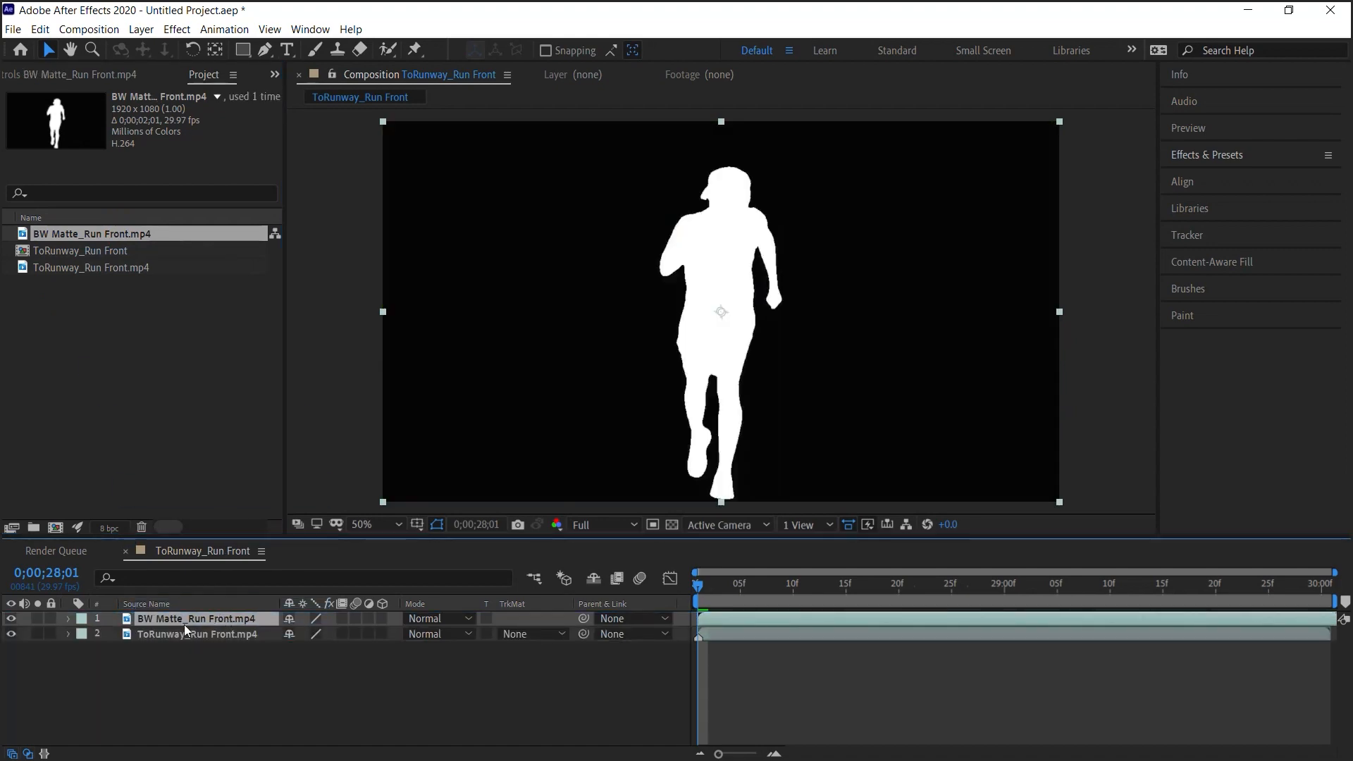
Step: Set the ToRunway_Run Front layer's track matte to Luma Matte, using BW Matte_Run Front.mp4
left_click(168, 634)
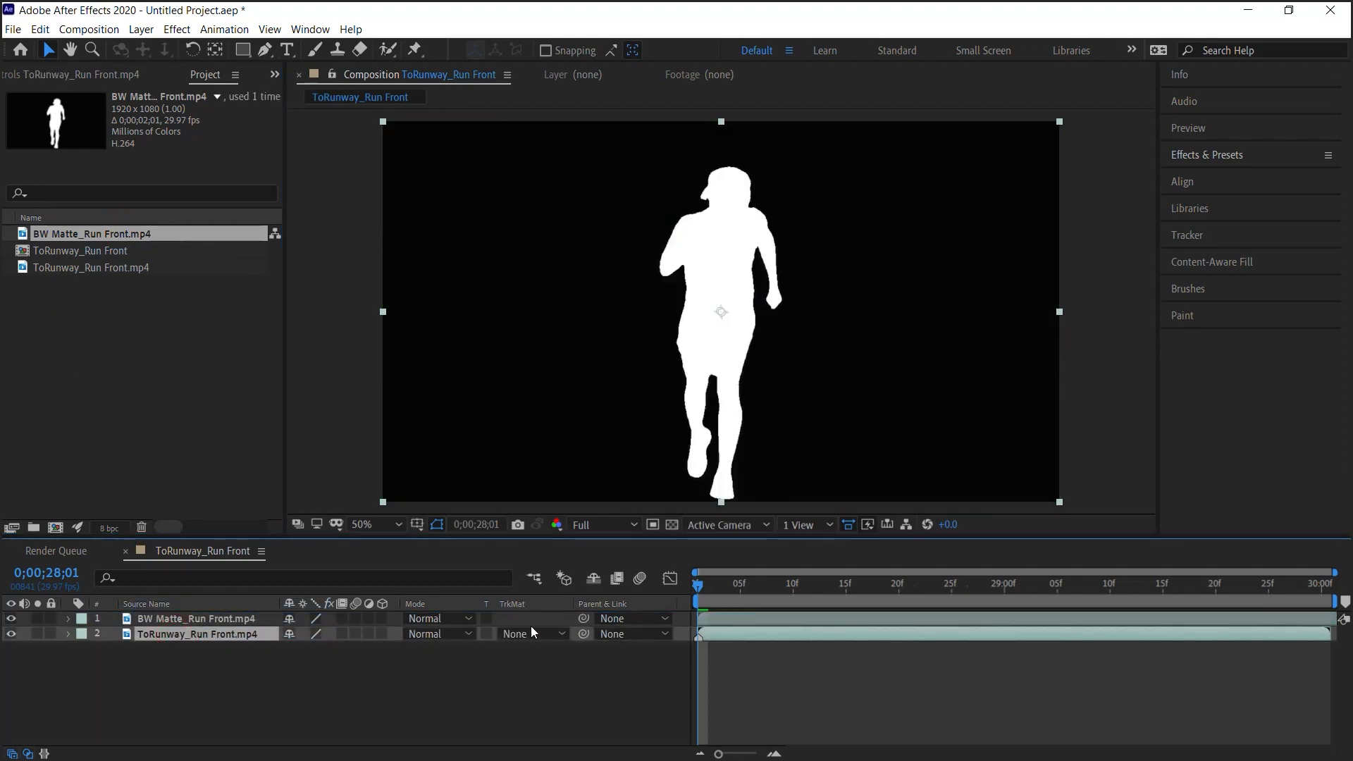
left_click(29, 752)
left_click(29, 752)
left_click(556, 634)
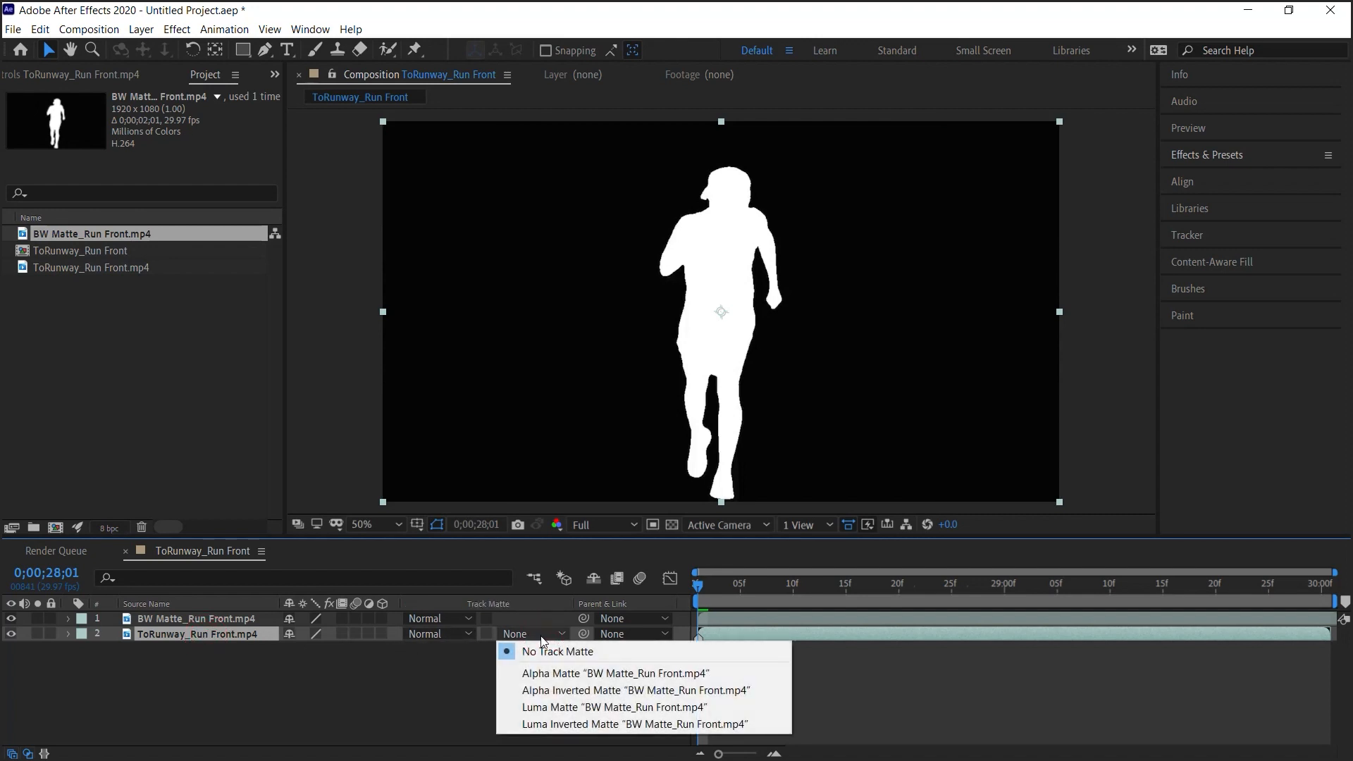
left_click(563, 708)
Step: Preview the matted runner and check the cutout against the transparency grid
key("space")
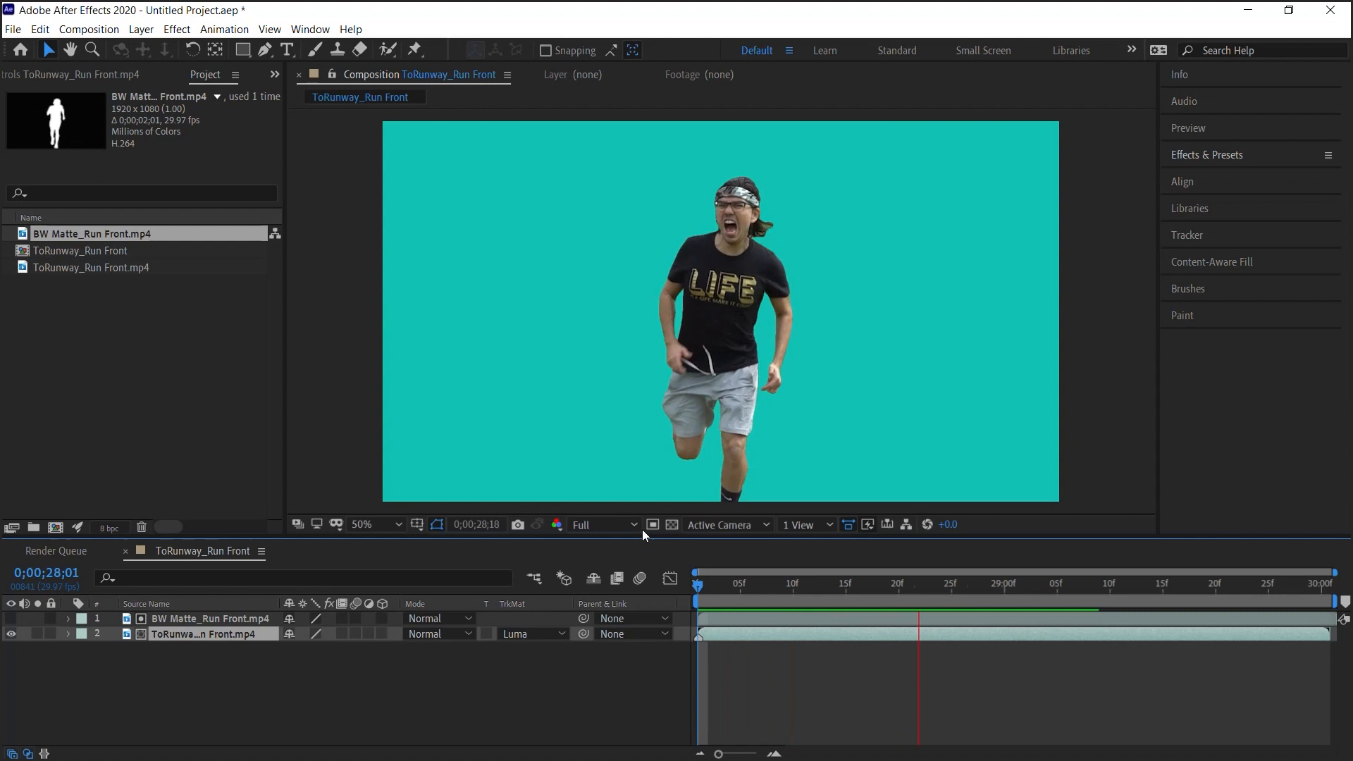
left_click(672, 524)
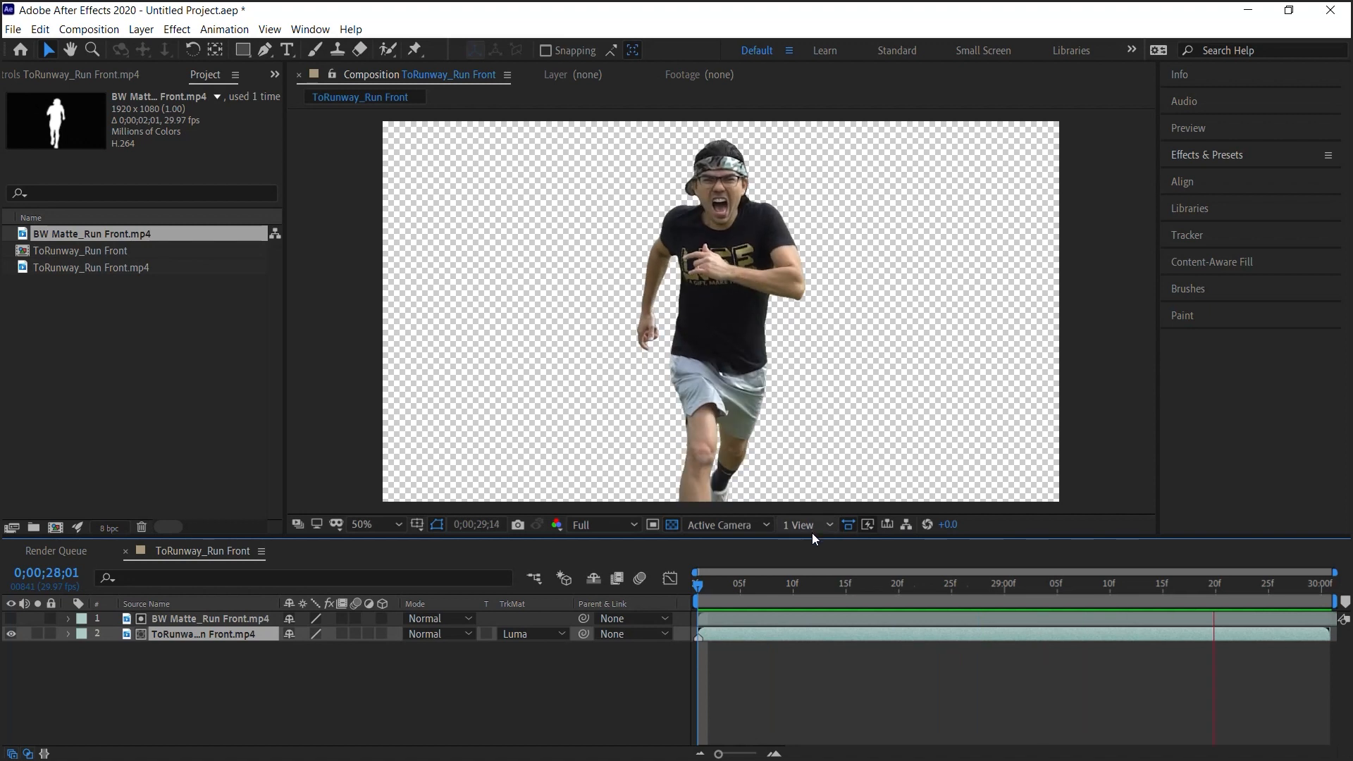
key("space")
left_click(672, 526)
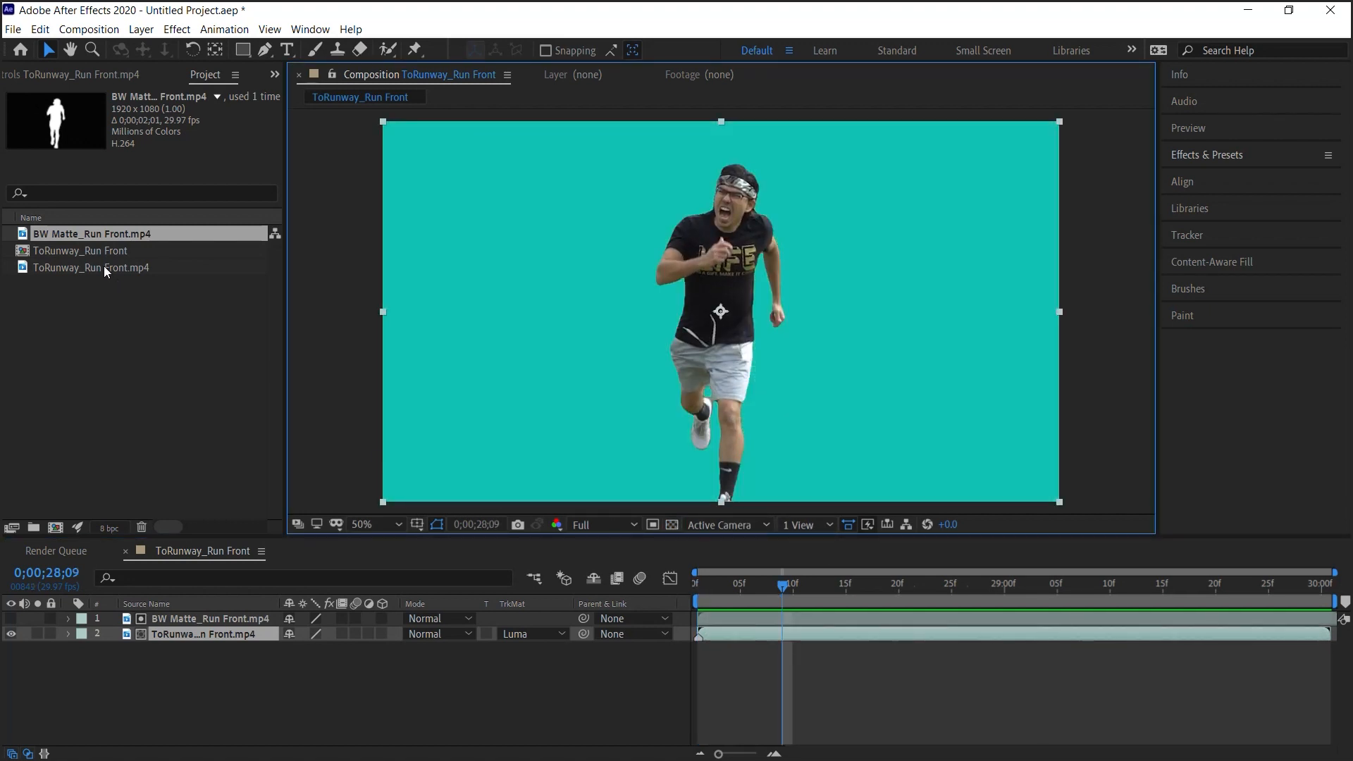
Step: Rename the ToRunway_Run Front composition as Matte and nest it in a new composition
left_click(72, 253)
key("Return")
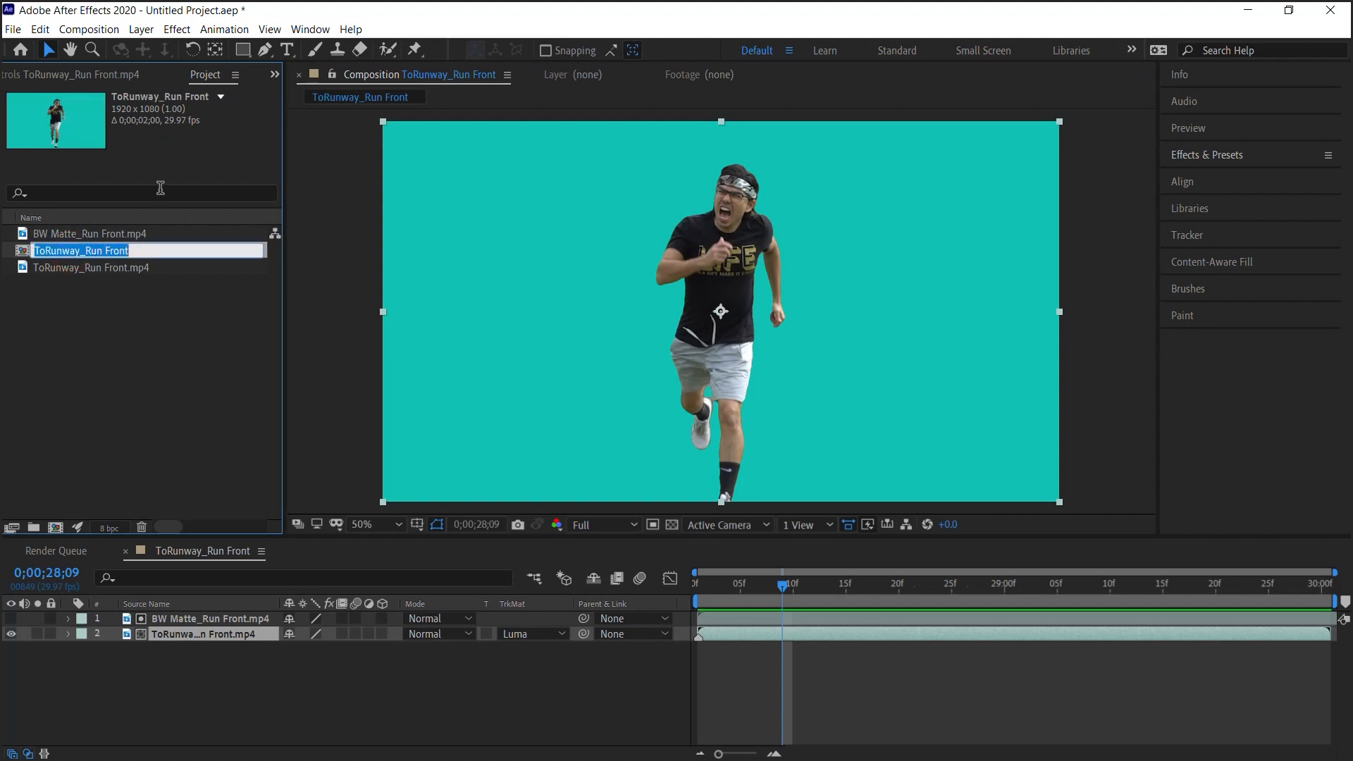
type("Matte")
key("Return")
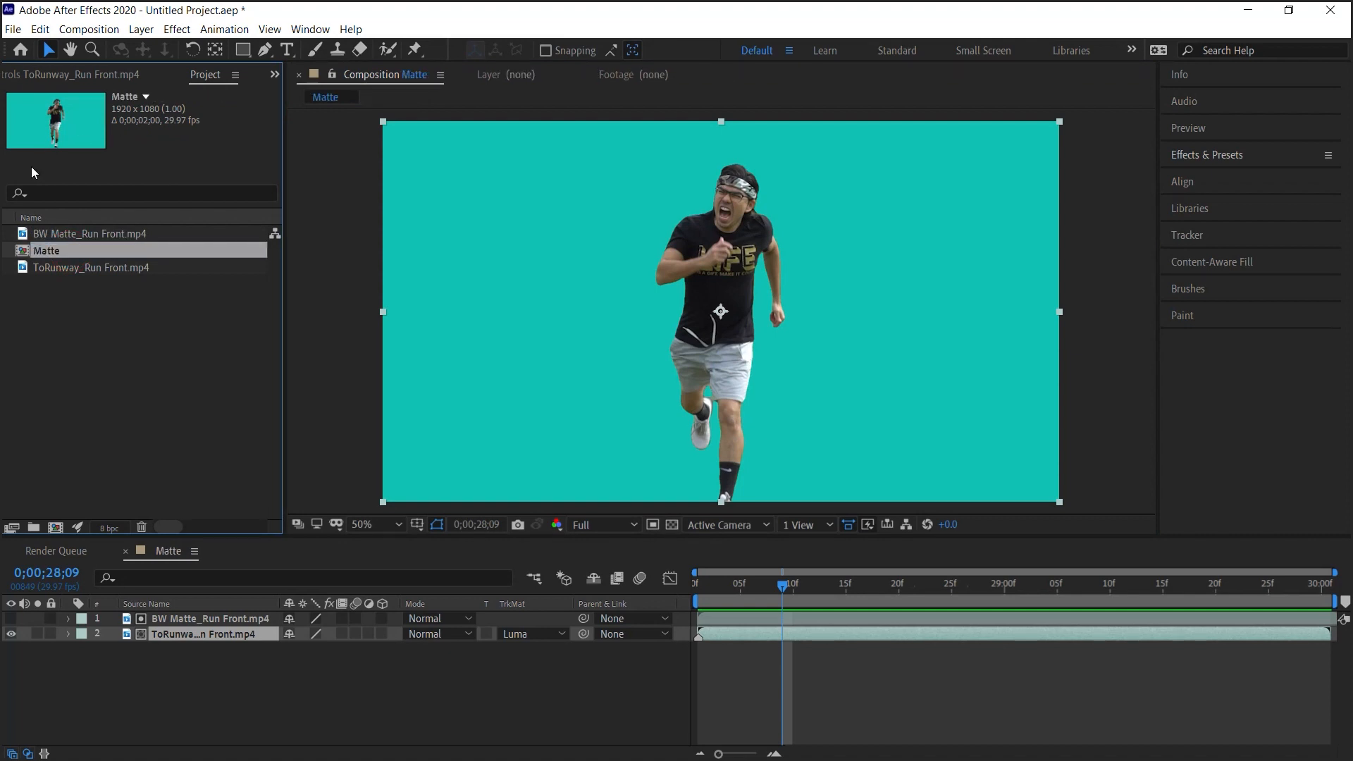
left_click_drag(60, 255, 60, 528)
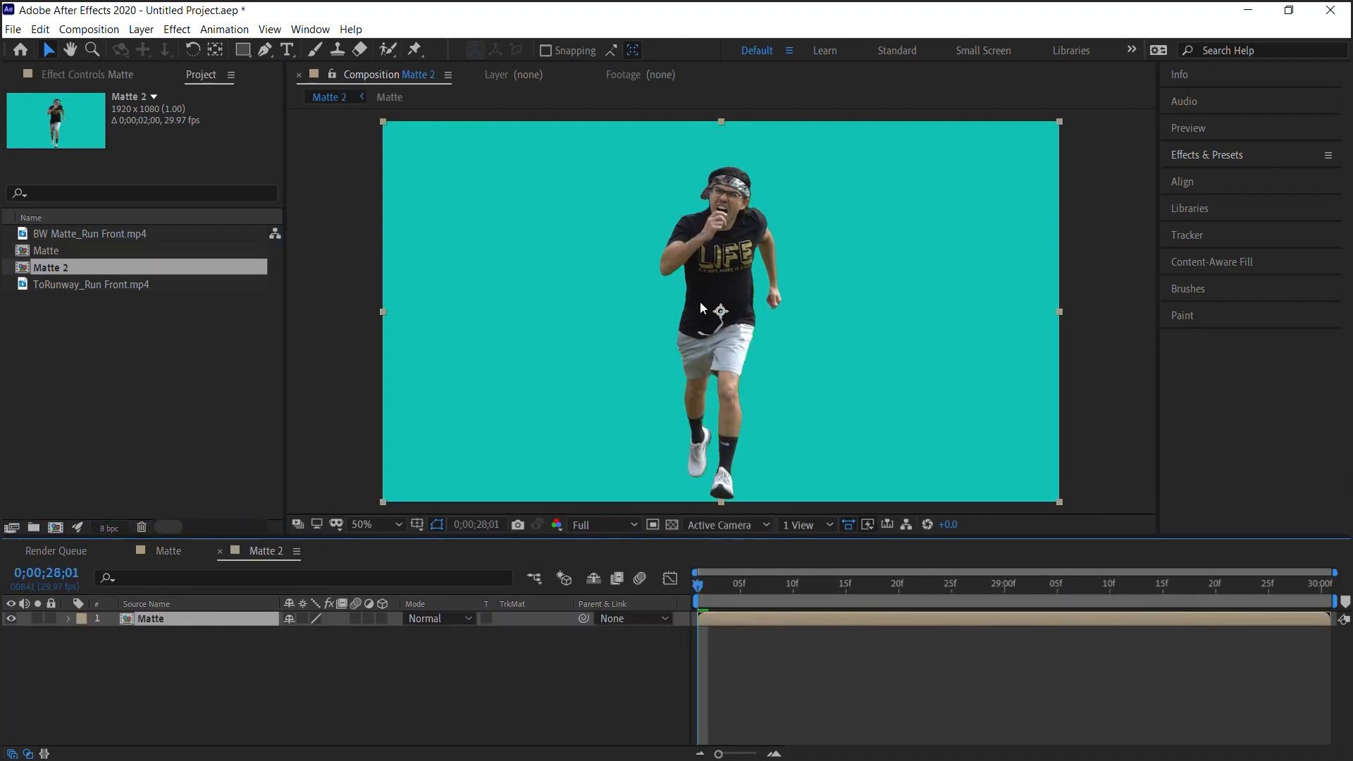
Step: Change the Matte 2 composition's background colour to dark gray, 1C1C1C
key("ctrl+k")
left_click(782, 523)
left_click_drag(573, 450, 539, 470)
left_click(953, 272)
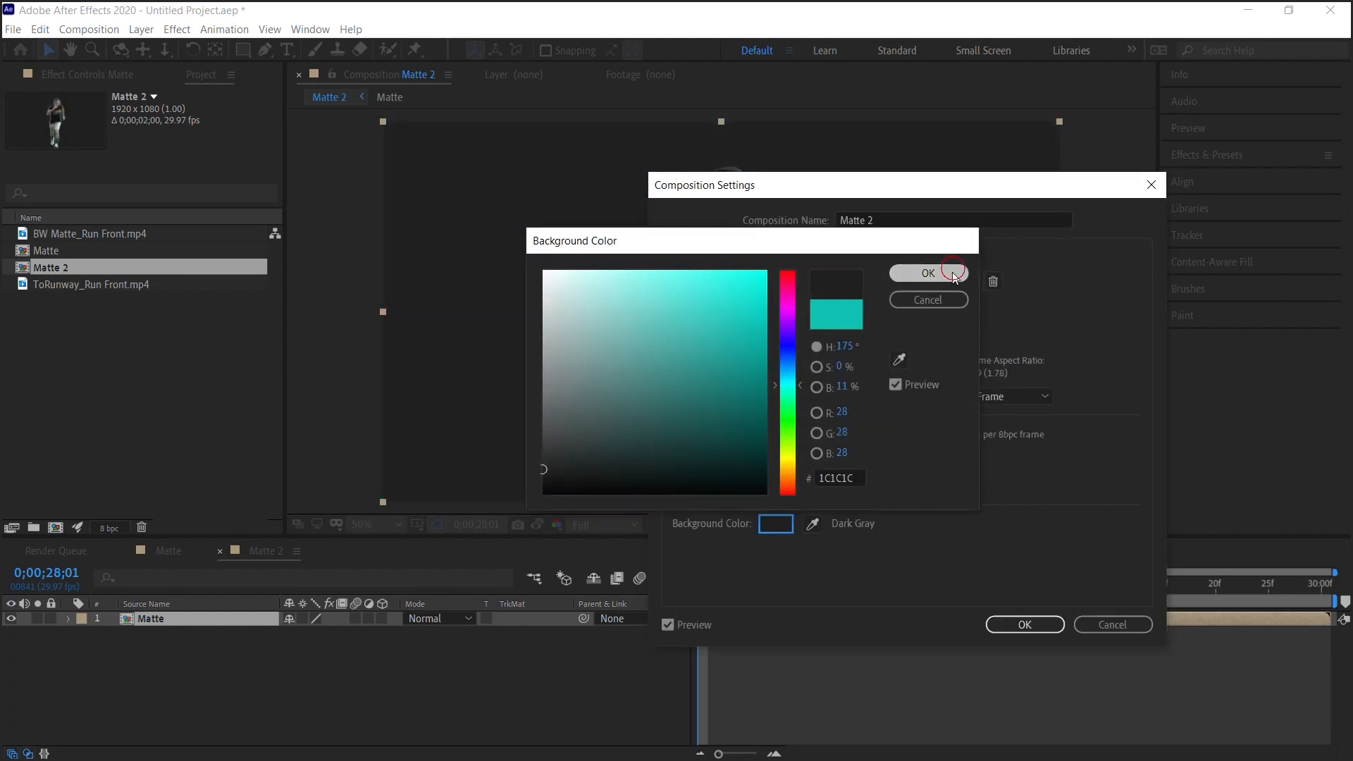
left_click(1038, 625)
Step: Examine the cutout edges around the runner's arms, shirt and head up close
scroll(945, 384, "up", 2)
key("space")
left_click_drag(750, 212, 759, 436)
left_click_drag(751, 247, 749, 357)
left_click_drag(673, 276, 671, 239)
left_click_drag(612, 397, 613, 226)
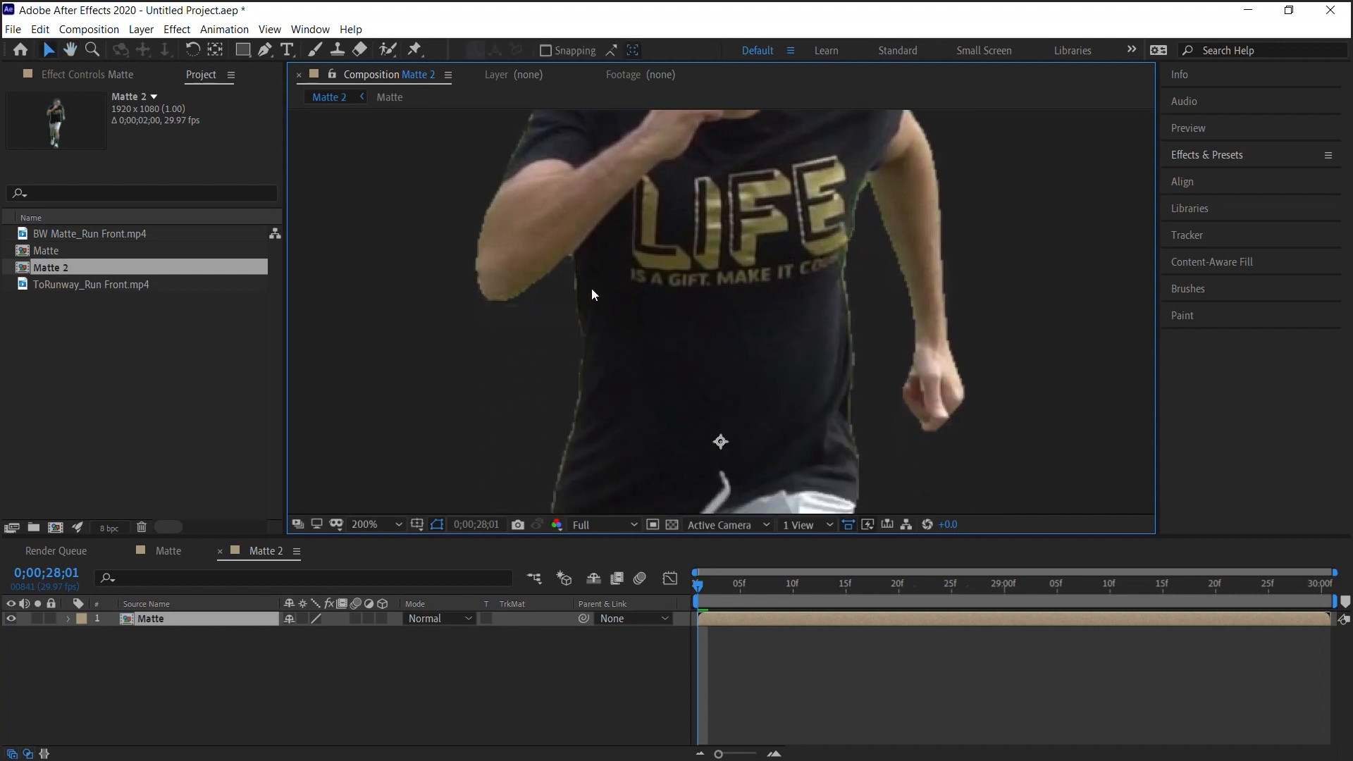
key("space")
left_click_drag(594, 426, 598, 277)
left_click_drag(725, 172, 625, 336)
left_click_drag(768, 167, 760, 301)
left_click_drag(810, 188, 837, 219)
scroll(836, 217, "down", 1)
key("space")
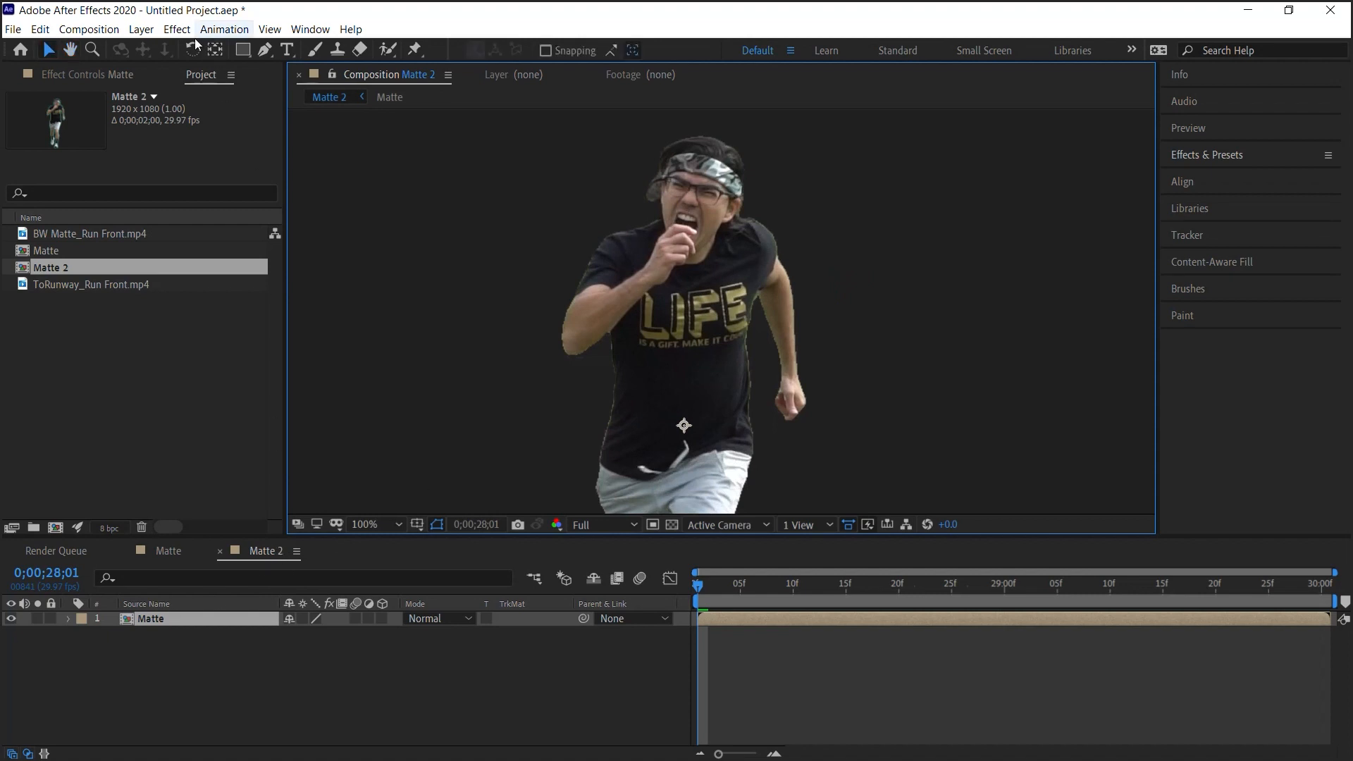
Step: Apply the Refine Hard Matte effect to the Matte layer
left_click(205, 617)
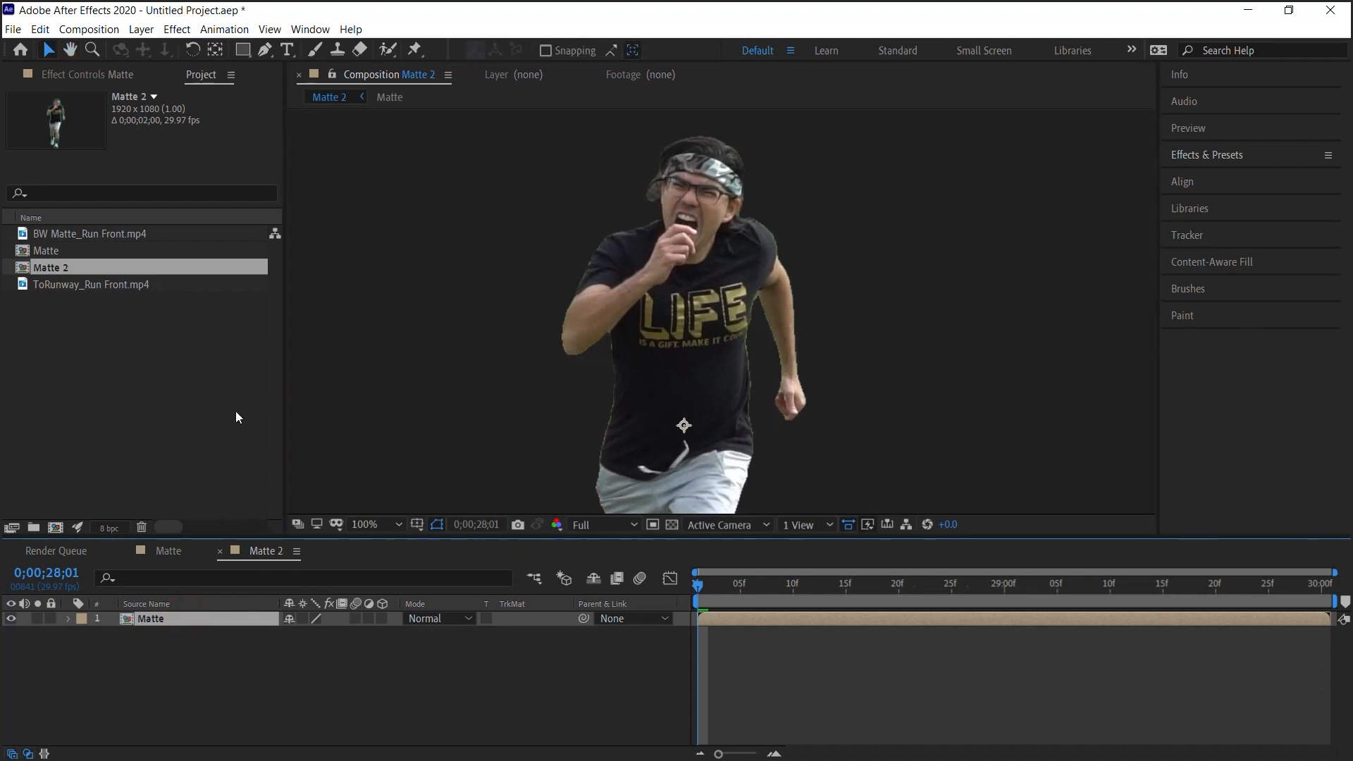
left_click(179, 35)
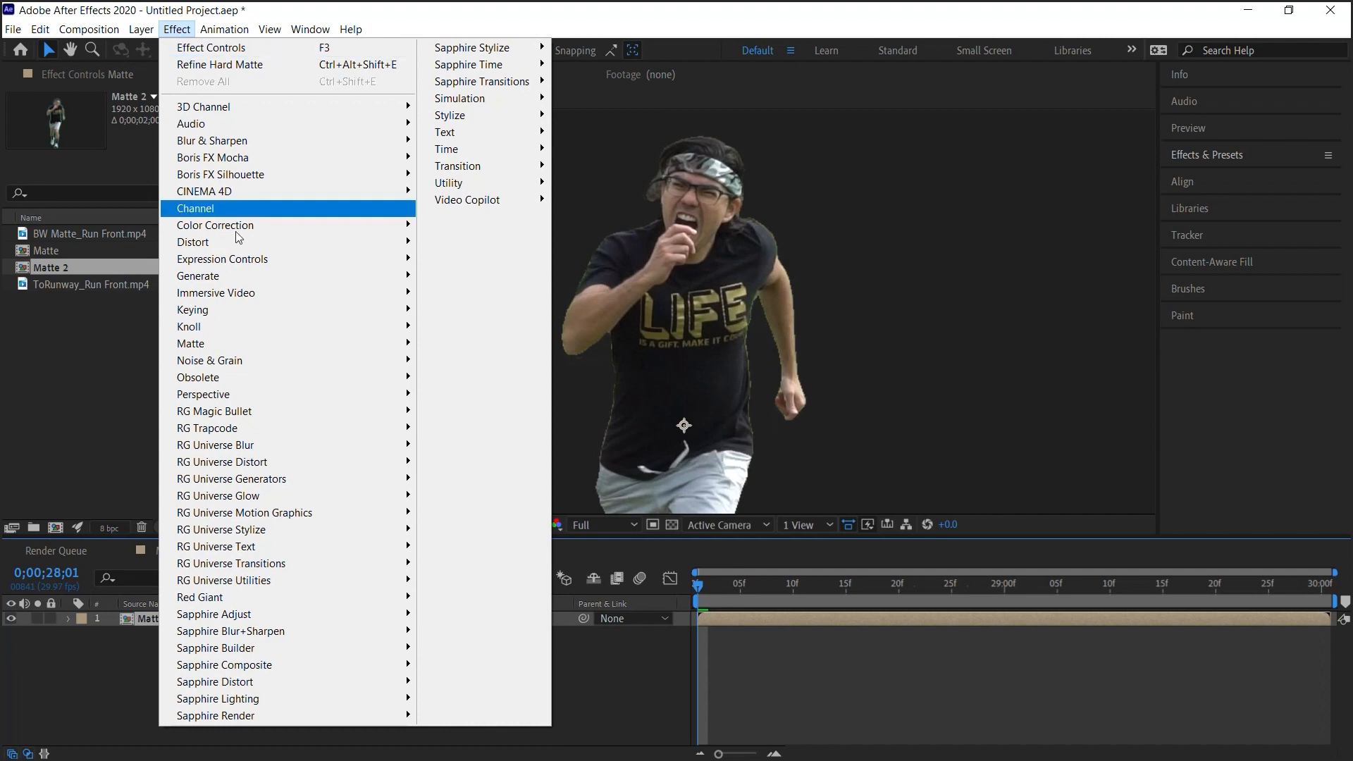
mouse_move(274, 341)
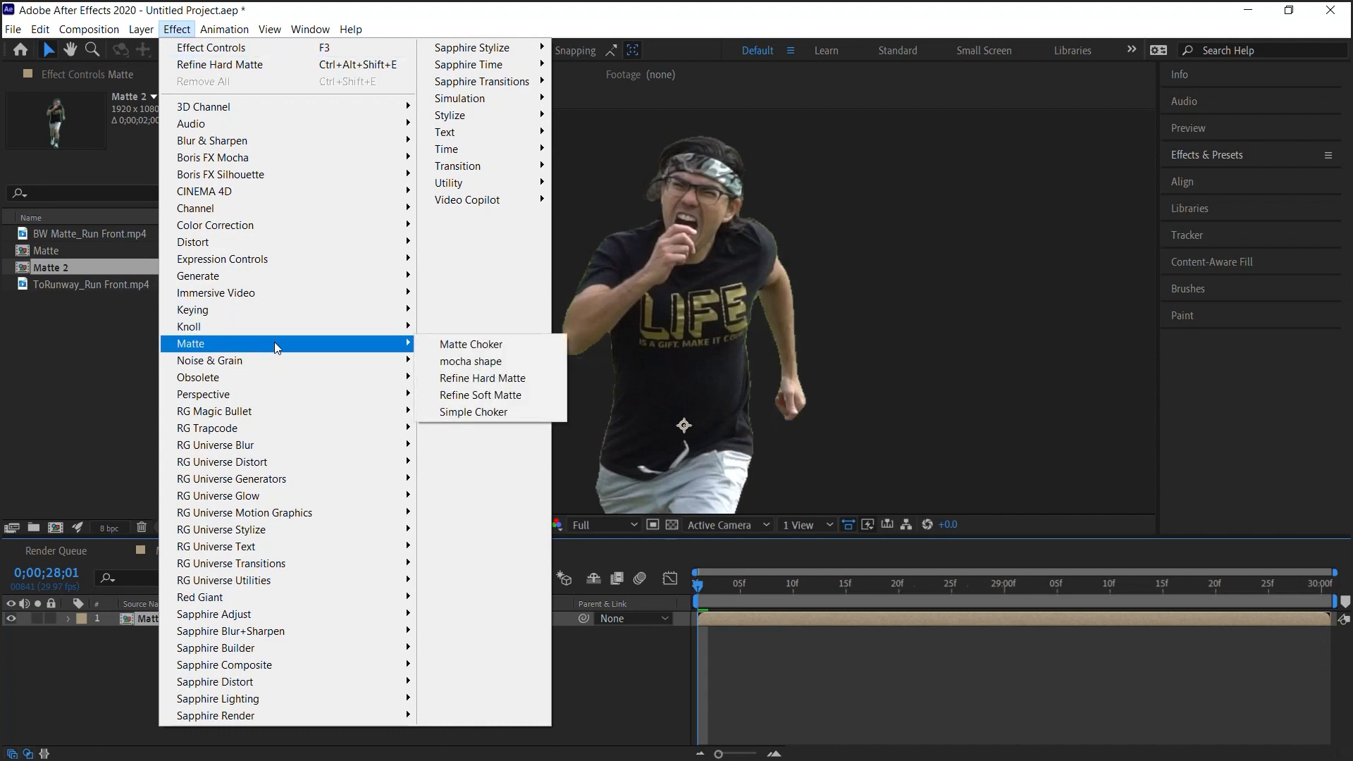
left_click(535, 380)
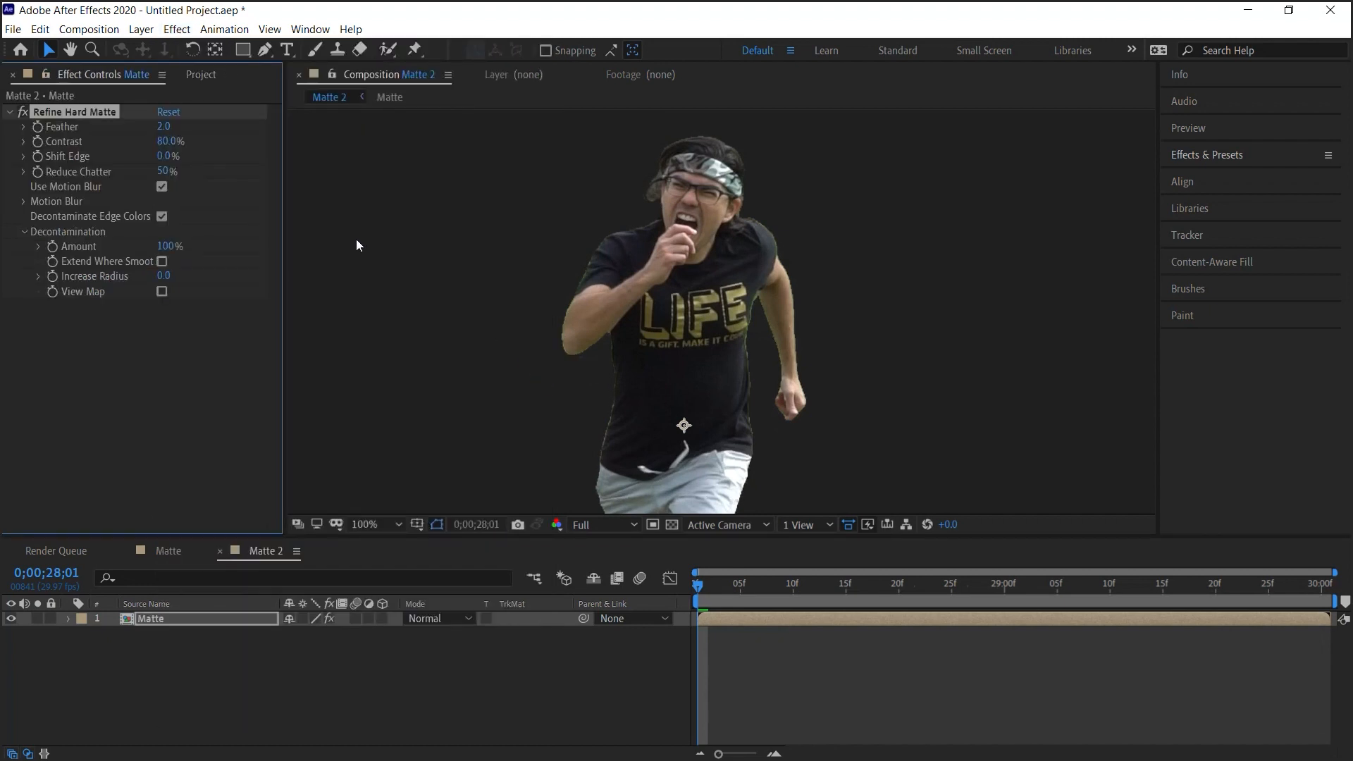
Step: Set the Refine Hard Matte effect's Feather to 6, Contrast to 50%, Reduce Chatter to 25% and Shift Edge to -30%
left_click(164, 127)
type("6")
key("Tab")
type("50")
key("Return")
left_click(167, 173)
type("25")
left_click(166, 156)
type("-30")
key("Return")
Step: Set the matte's Contrast to 60% and turn off Use Motion Blur
left_click(169, 142)
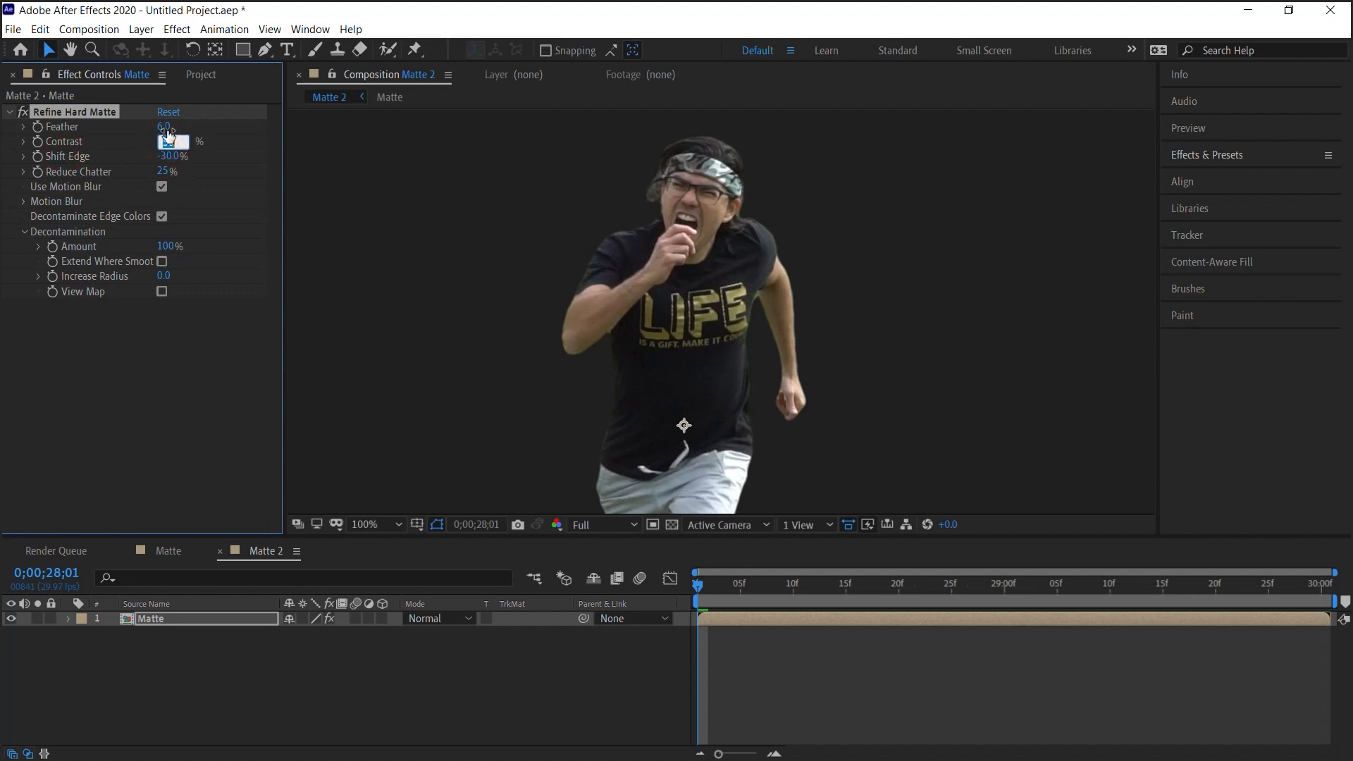
type("60")
key("Return")
left_click(68, 185)
left_click(169, 187)
Step: Compare the runner's edges with the Refine Hard Matte effect off and on
key("h")
mouse_move(704, 367)
left_mouse_down()
mouse_move(697, 242)
mouse_move(687, 362)
left_mouse_up()
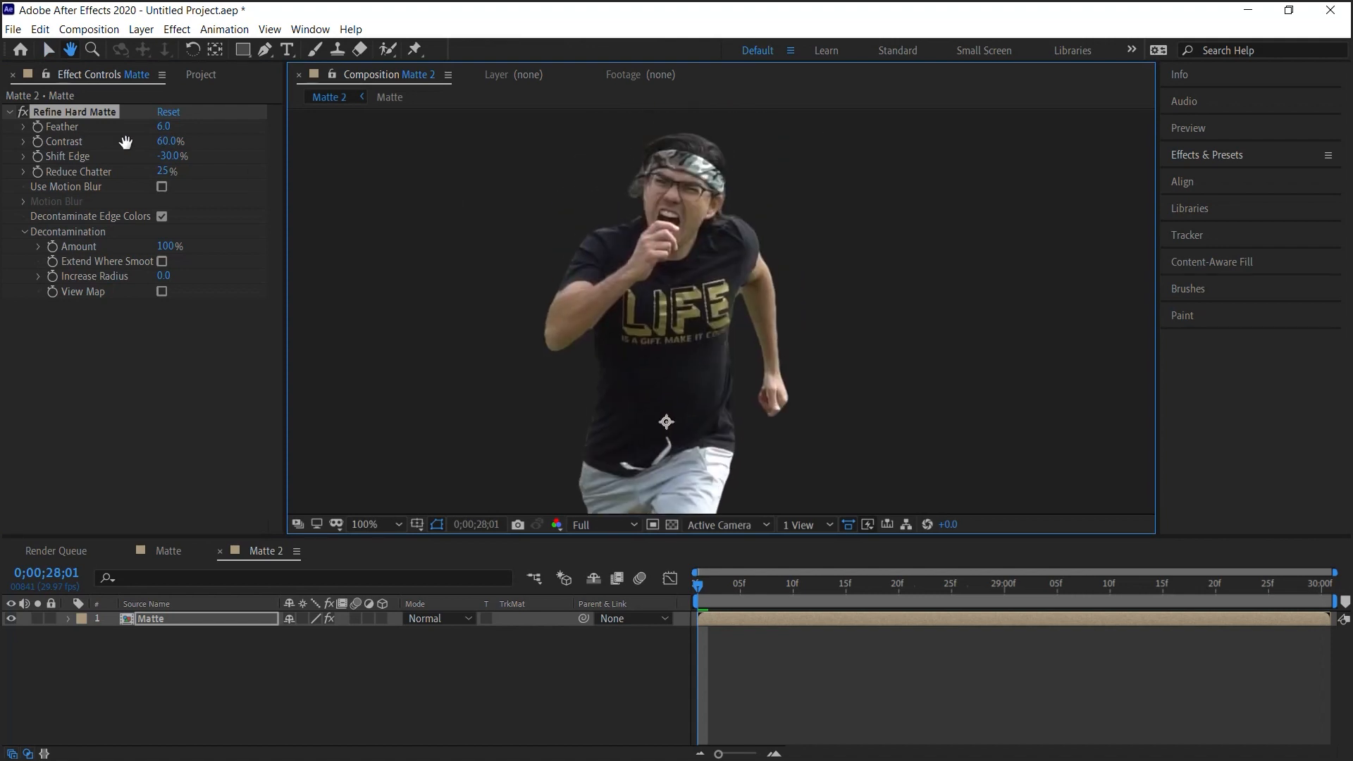
key("v")
left_click(23, 112)
left_click(22, 111)
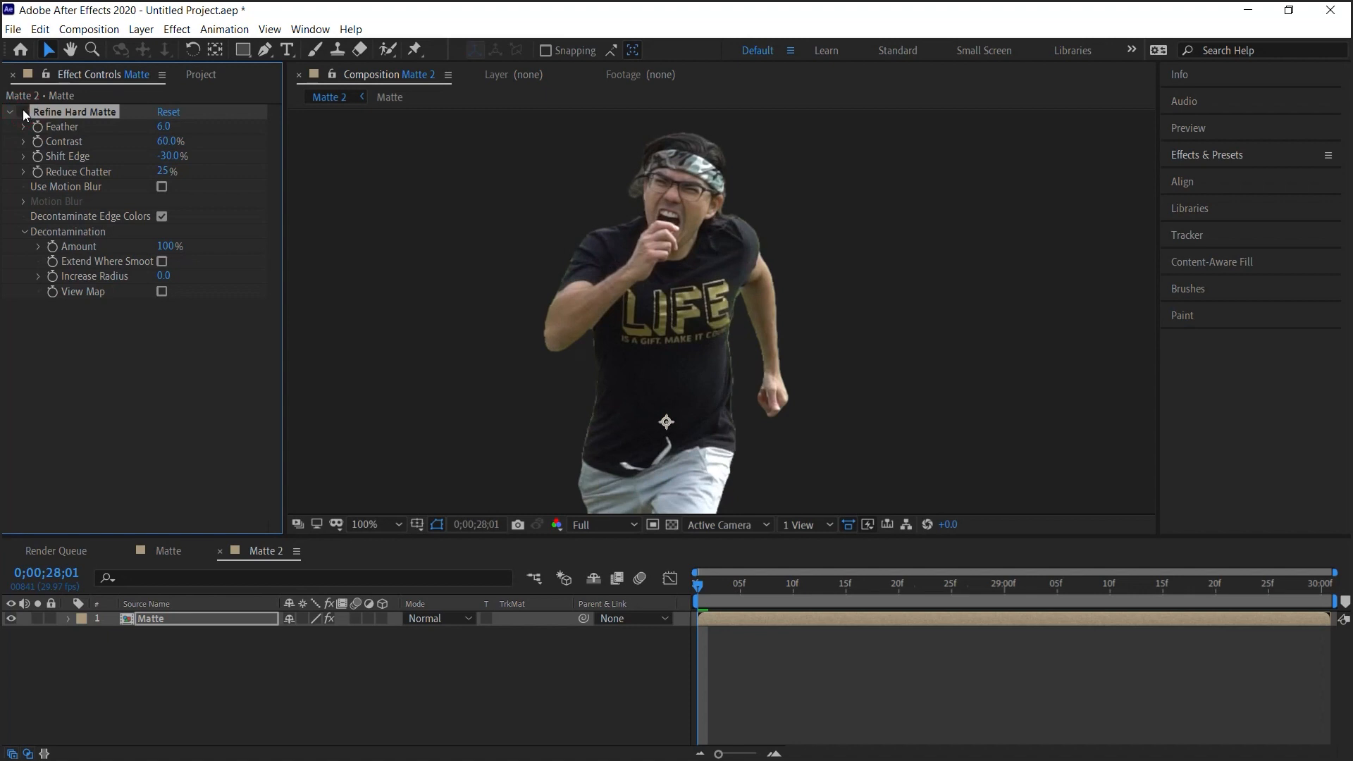
left_click(22, 111)
Step: Set the Decontamination Amount to 75%, and compare the edges with Use Motion Blur on and off, leaving it off
left_click(64, 217)
left_click(165, 247)
type("50")
key("Return")
left_click(161, 187)
left_click(163, 189)
key("h")
left_click_drag(772, 458, 756, 394)
key("v")
Step: Set Shift Edge to -50% and check the runner's edges with the effect off and on
left_click(170, 155)
type("-50")
key("Return")
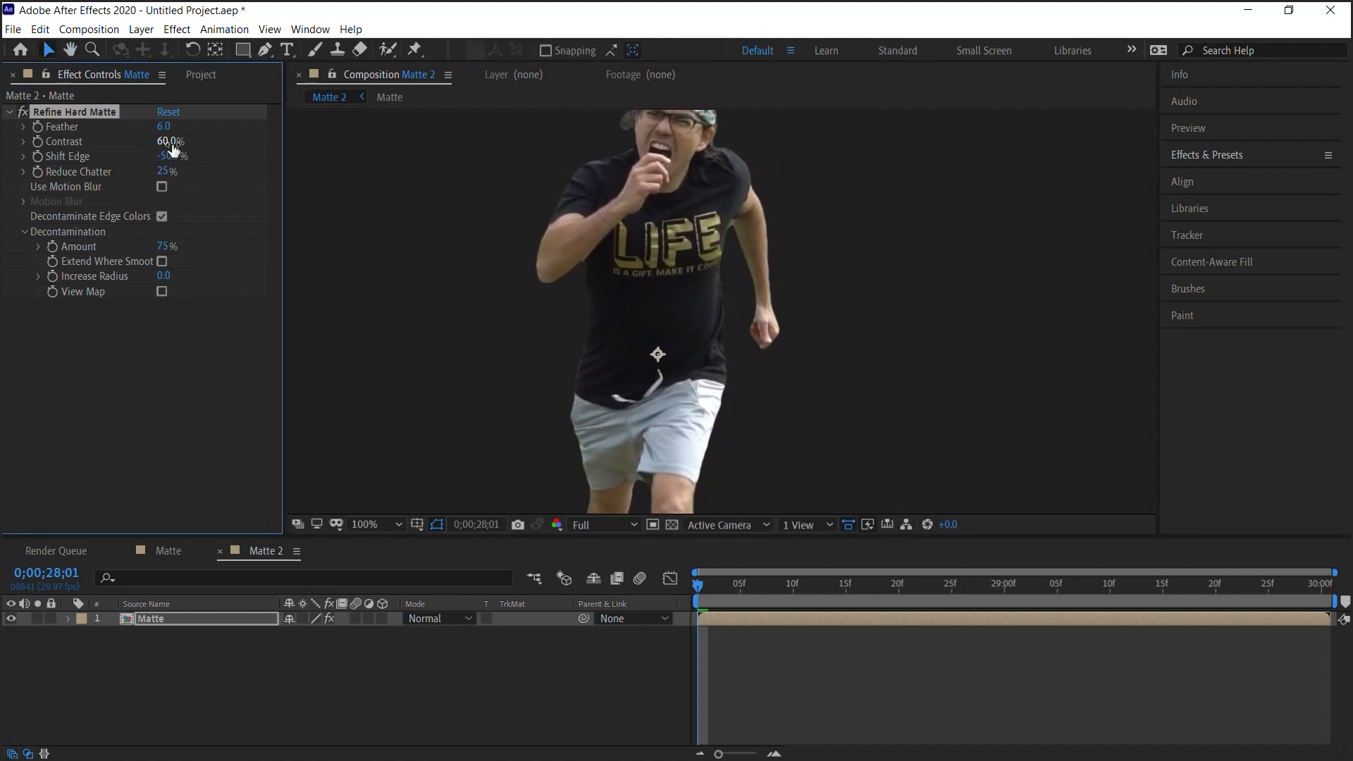
key("h")
mouse_move(742, 336)
left_mouse_down()
mouse_move(745, 191)
mouse_move(751, 312)
left_mouse_up()
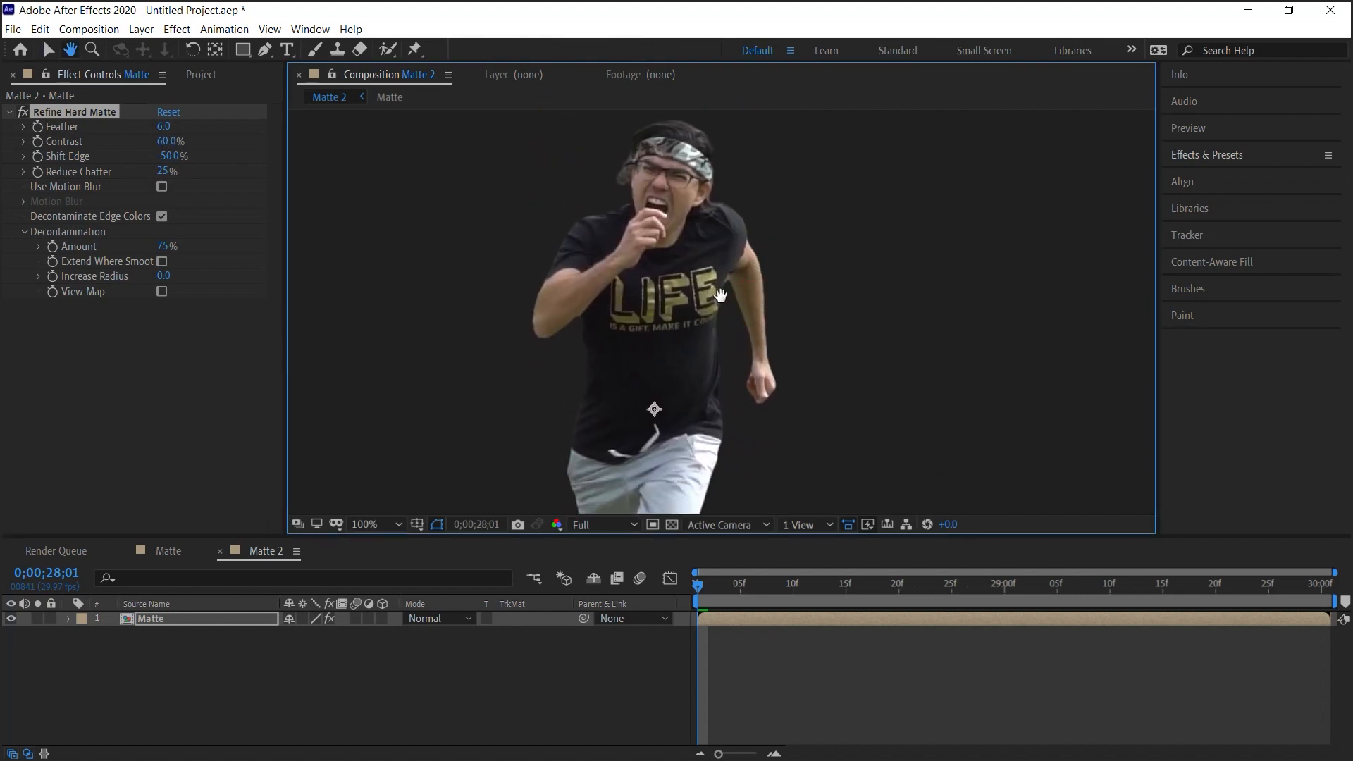
key("v")
left_click(22, 111)
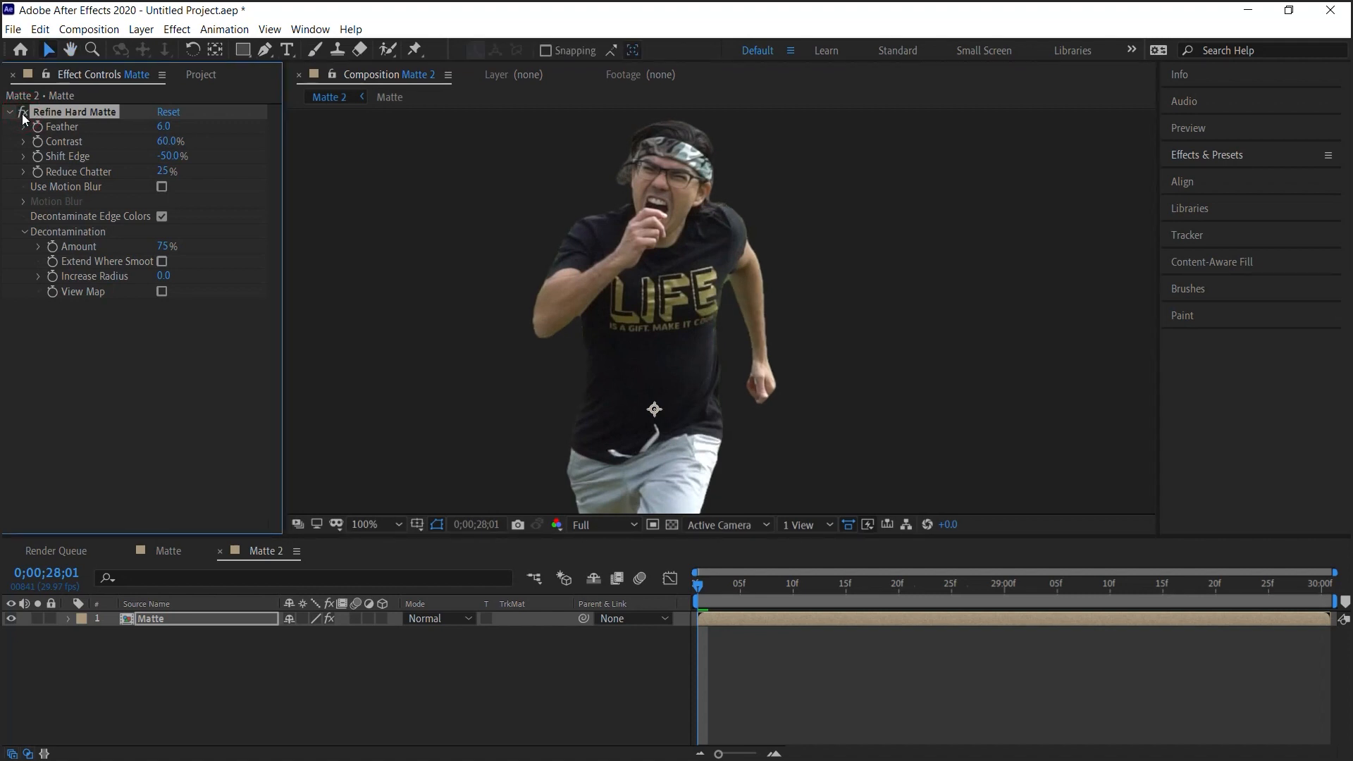
Step: Change the Matte 2 composition's background colour to deep cyan
key("comma")
left_click_drag(938, 372, 920, 312)
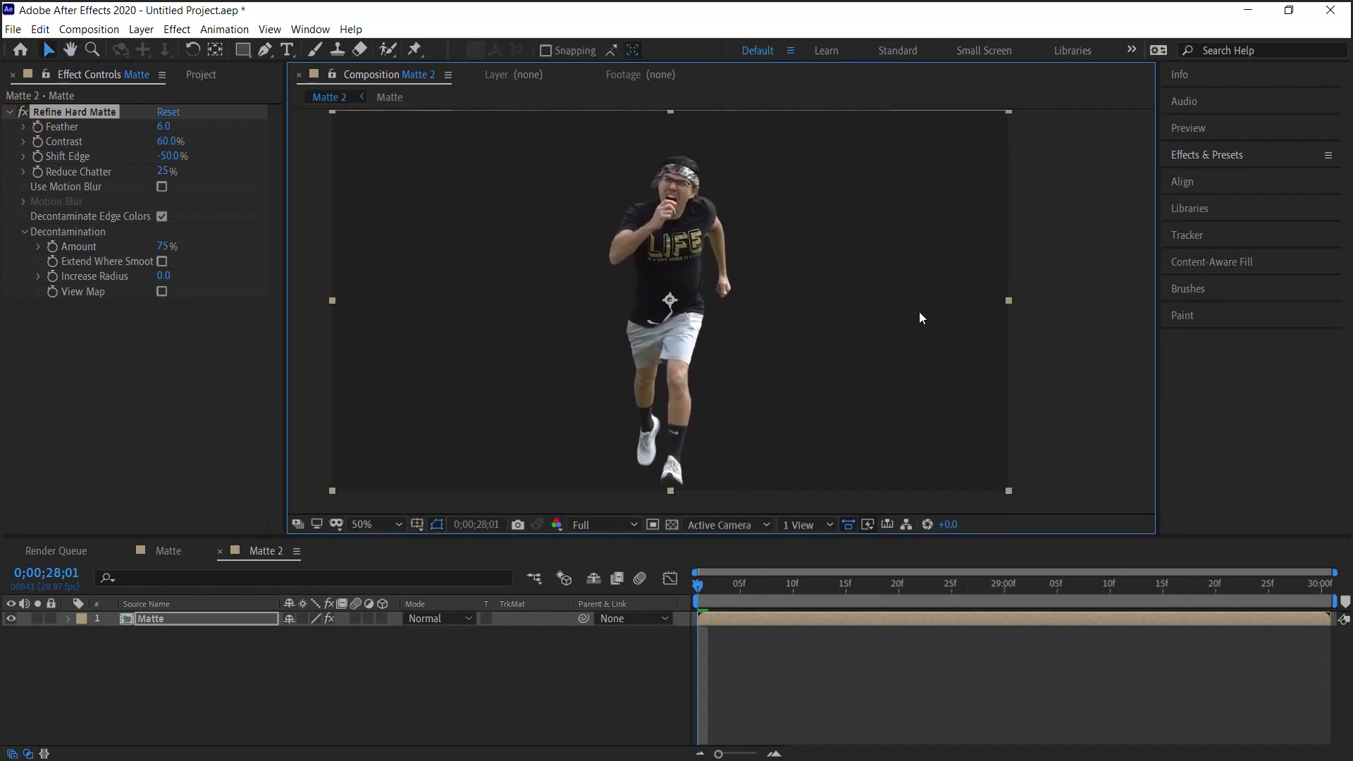
key("ctrl+k")
left_click(777, 523)
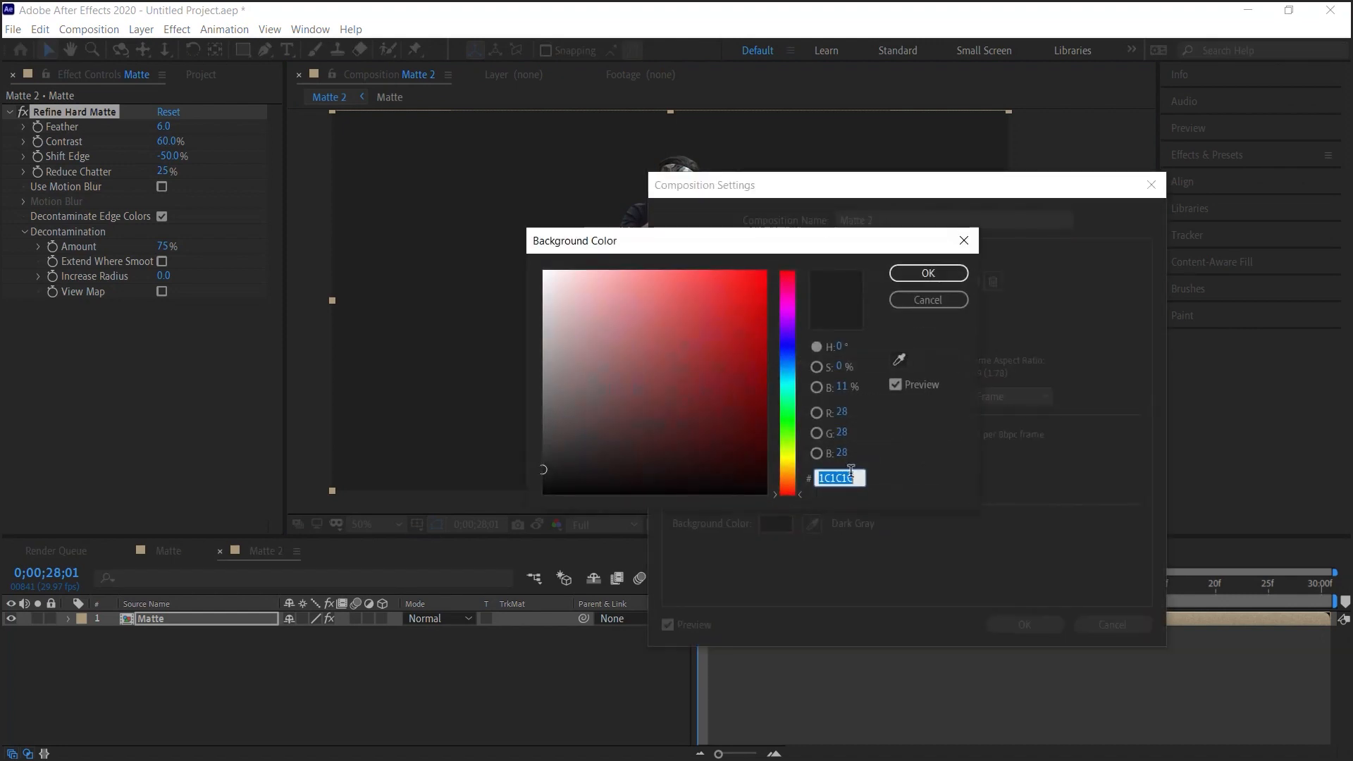
type("0A970C")
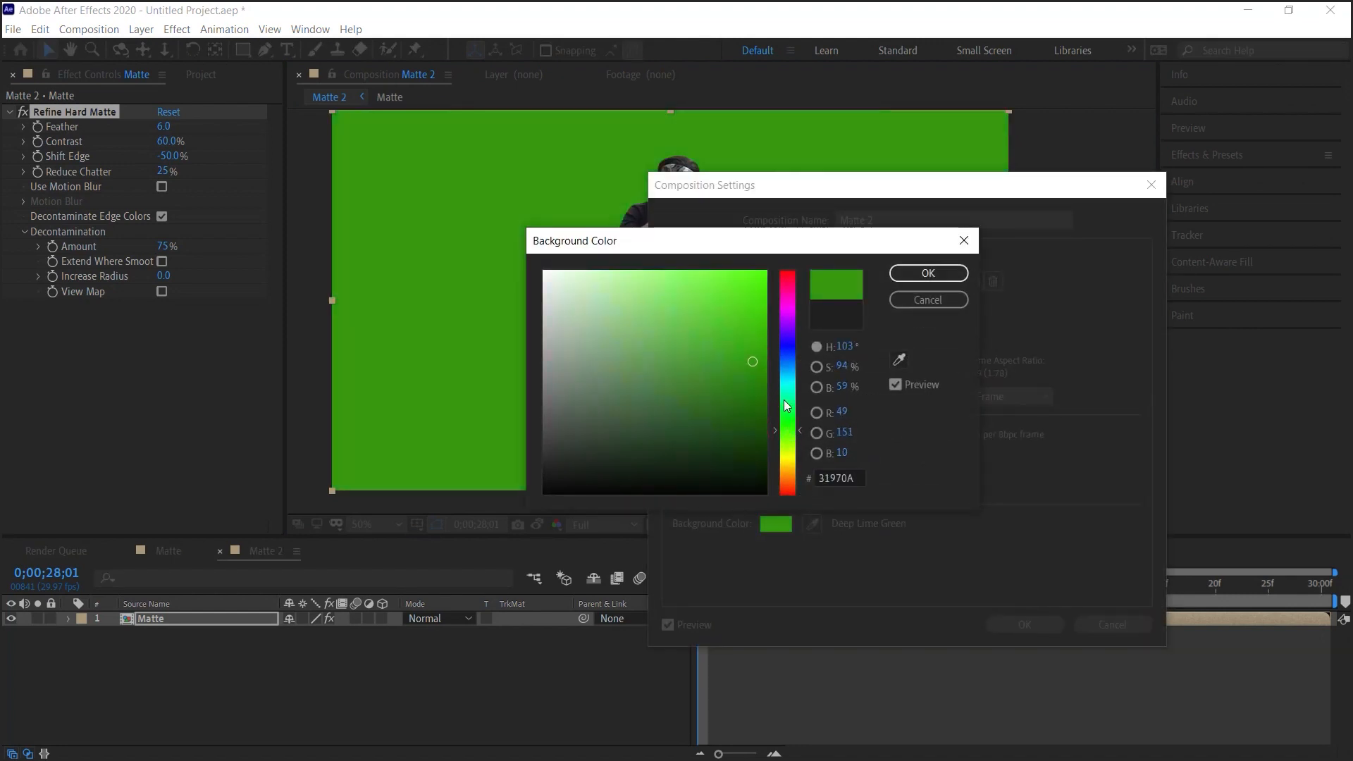
left_click(928, 274)
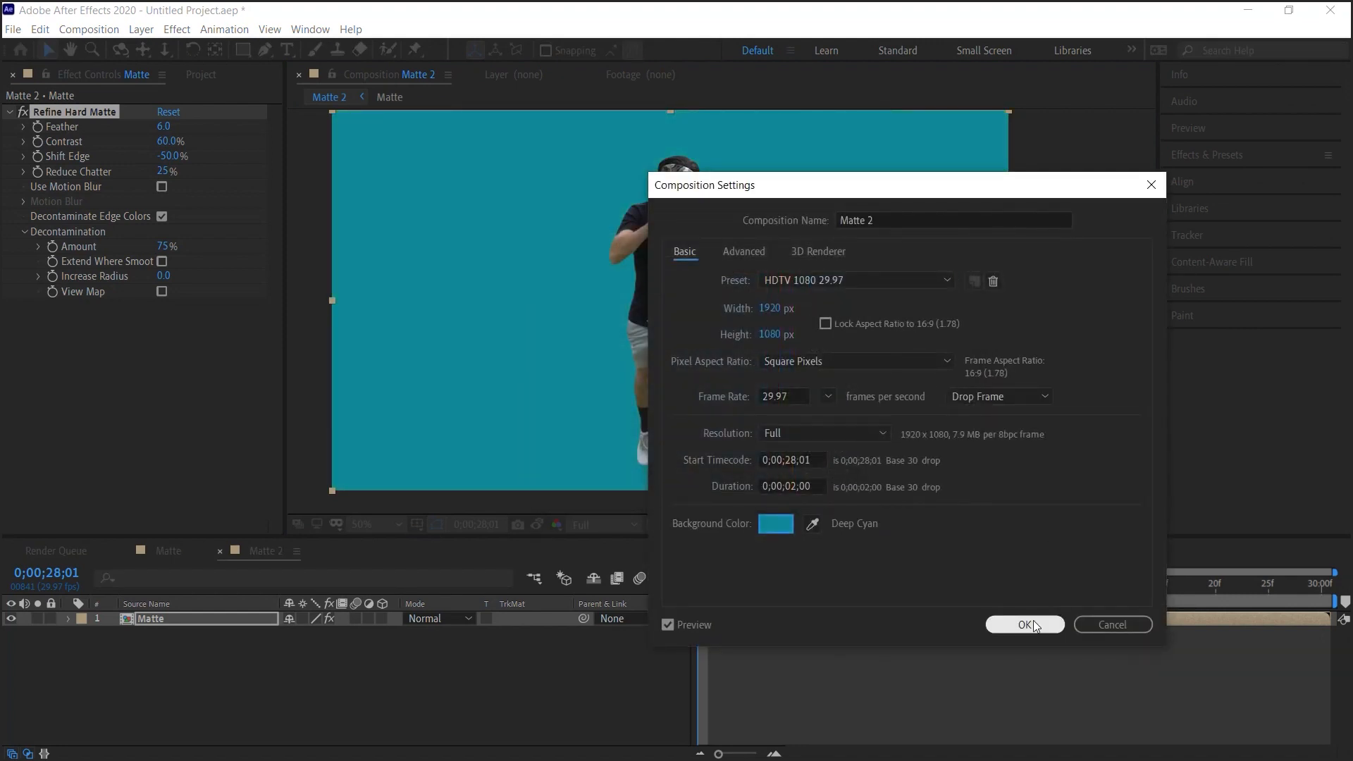
left_click(1025, 624)
Step: Make the Matte layer 3D and place a duplicate behind it to the right, at about 1212, 540, 313
left_click(185, 618)
left_click(382, 617)
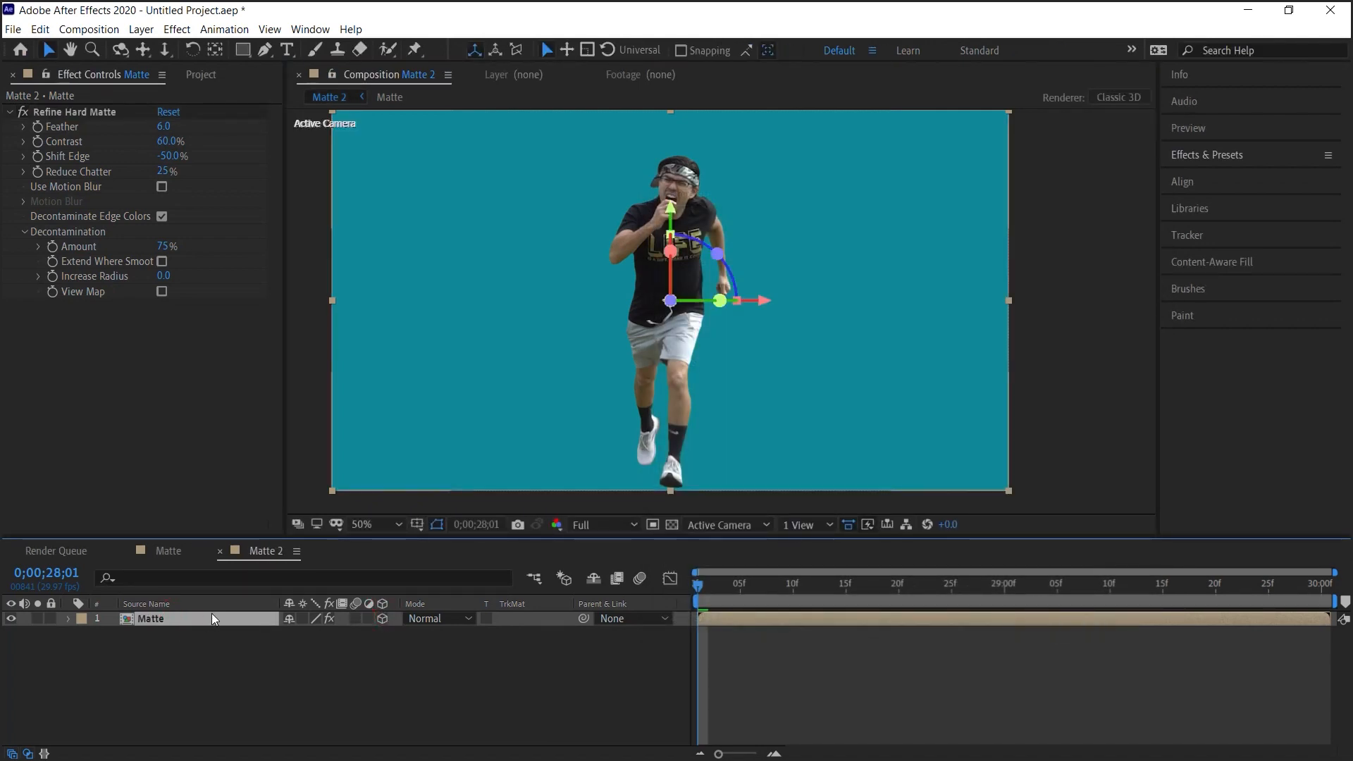
key("ctrl+d")
left_click(175, 635)
key("p")
left_click_drag(348, 648, 567, 648)
left_click_drag(765, 300, 844, 300)
Step: Place another duplicate behind the runner at about x 686, and duplicate both rear copies at depths of about 573 and 593
key("ctrl+d")
left_click_drag(844, 300, 677, 300)
left_click(162, 648, "shift")
left_click(437, 737)
left_click_drag(353, 693, 536, 693)
left_click_drag(357, 723, 554, 724)
Step: Spread the two rearmost copies outward, to about x 1466 on the right and x 410 on the left
left_click(162, 709)
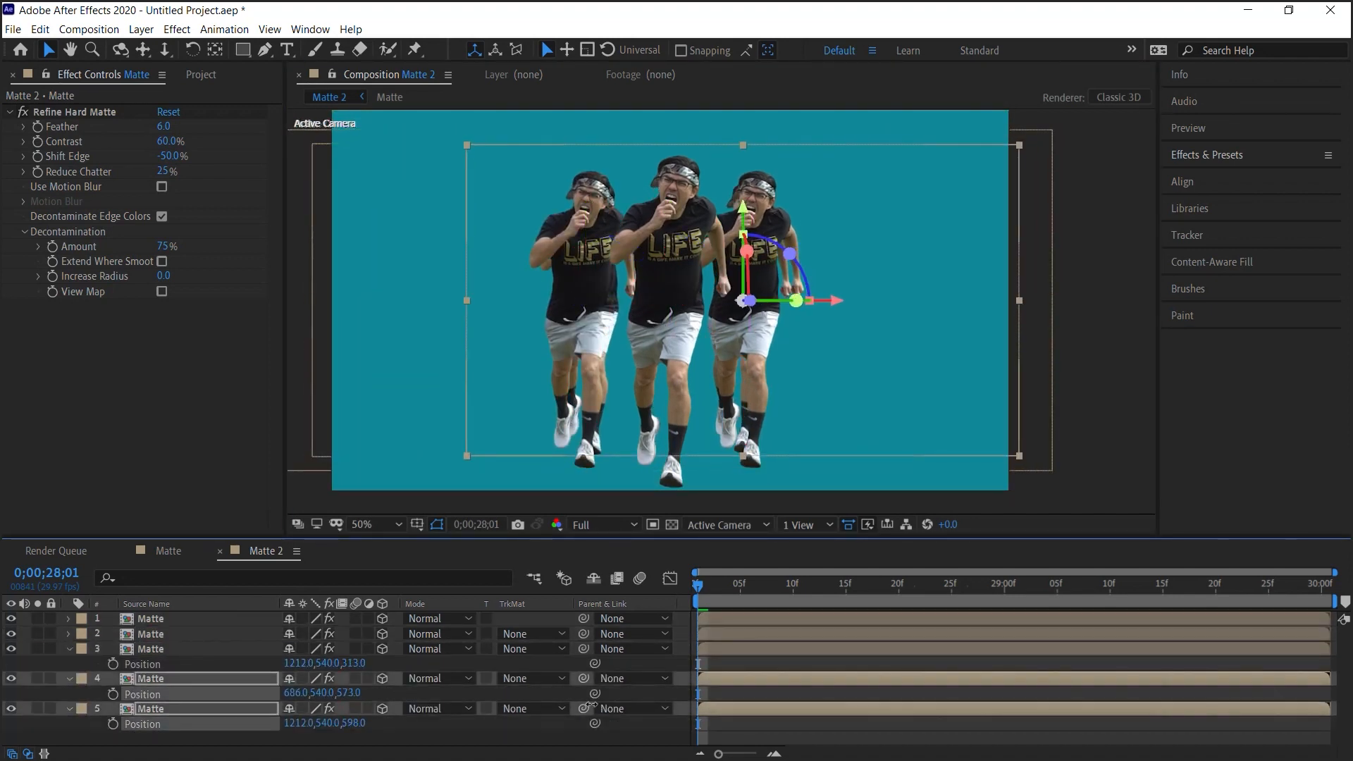
left_click_drag(837, 300, 911, 301)
left_click(162, 679)
left_click_drag(684, 303, 605, 301)
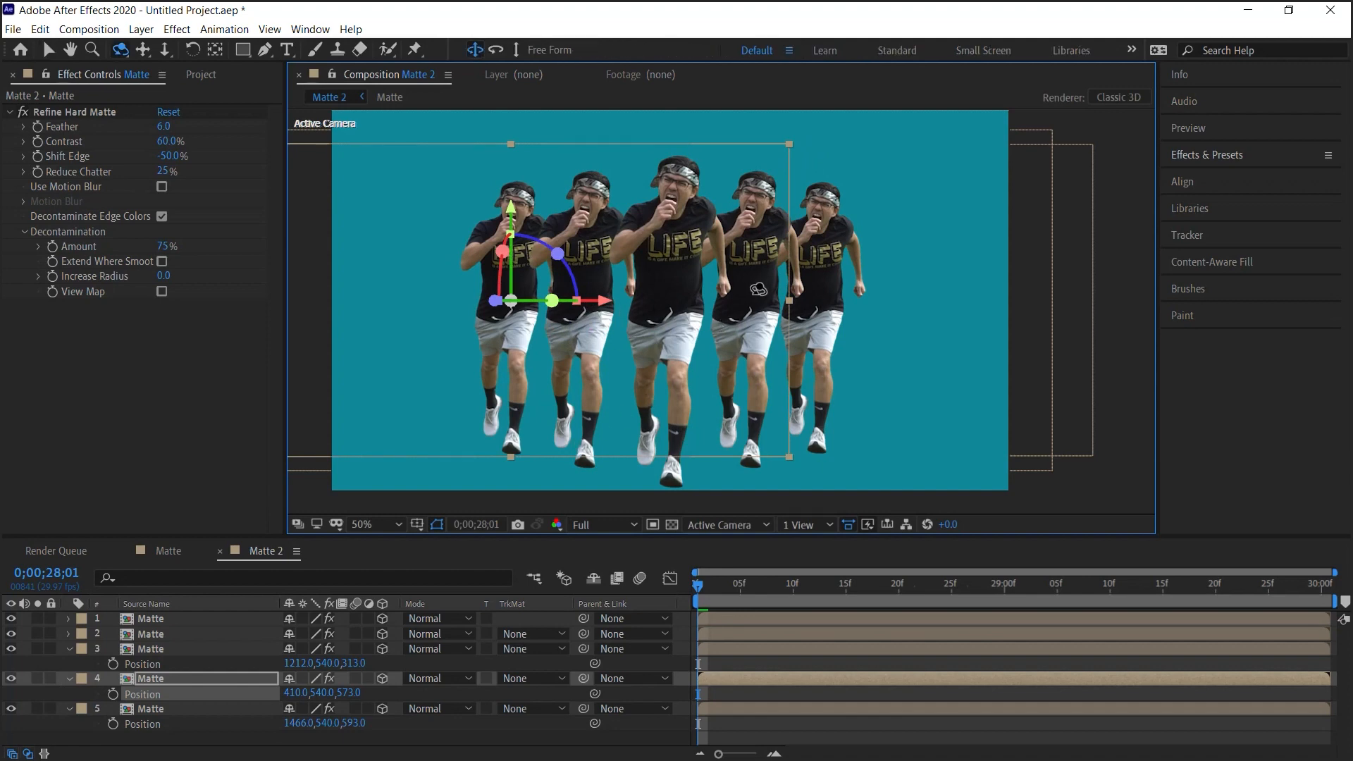
Step: Preview the five runners together and view the available Matte effects
mouse_move(773, 304)
left_mouse_down()
mouse_move(888, 296)
mouse_move(761, 294)
left_mouse_up()
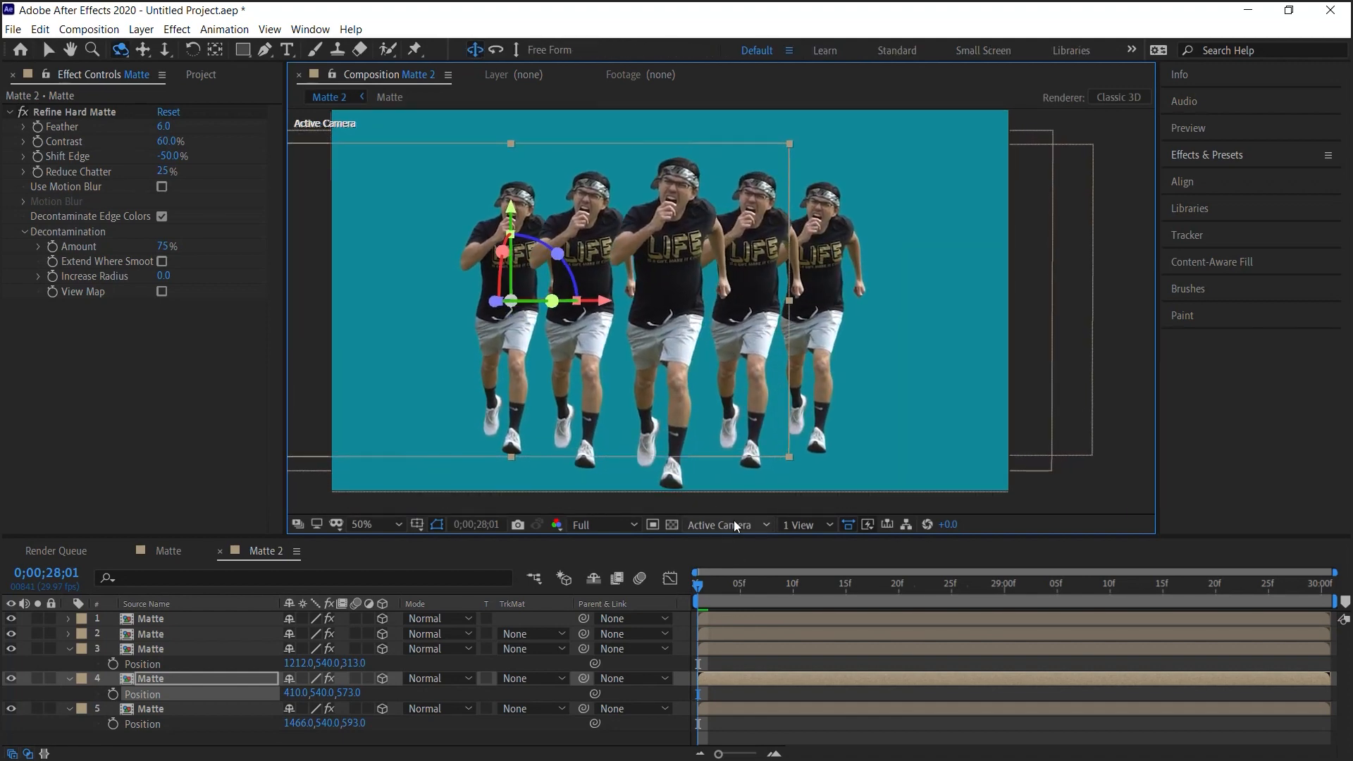
key("space")
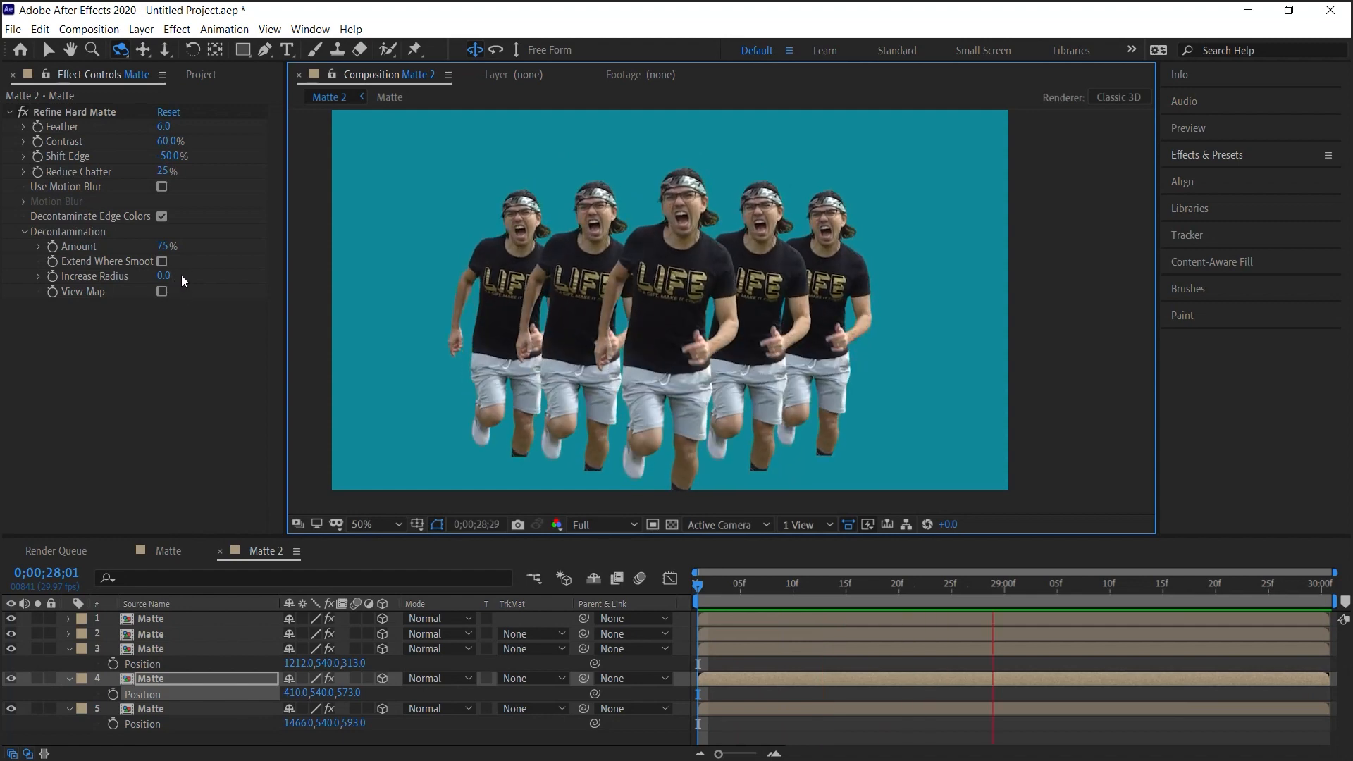
left_click(177, 28)
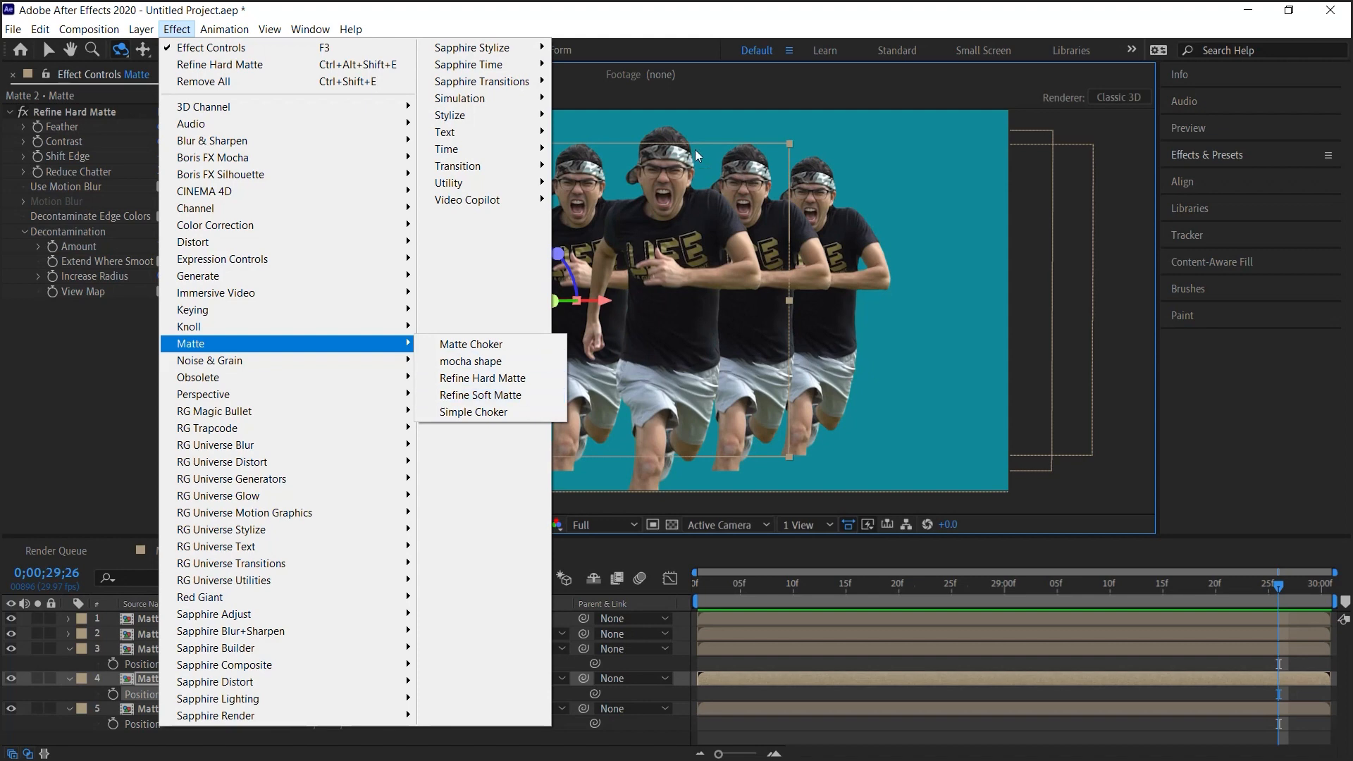
left_click(136, 343)
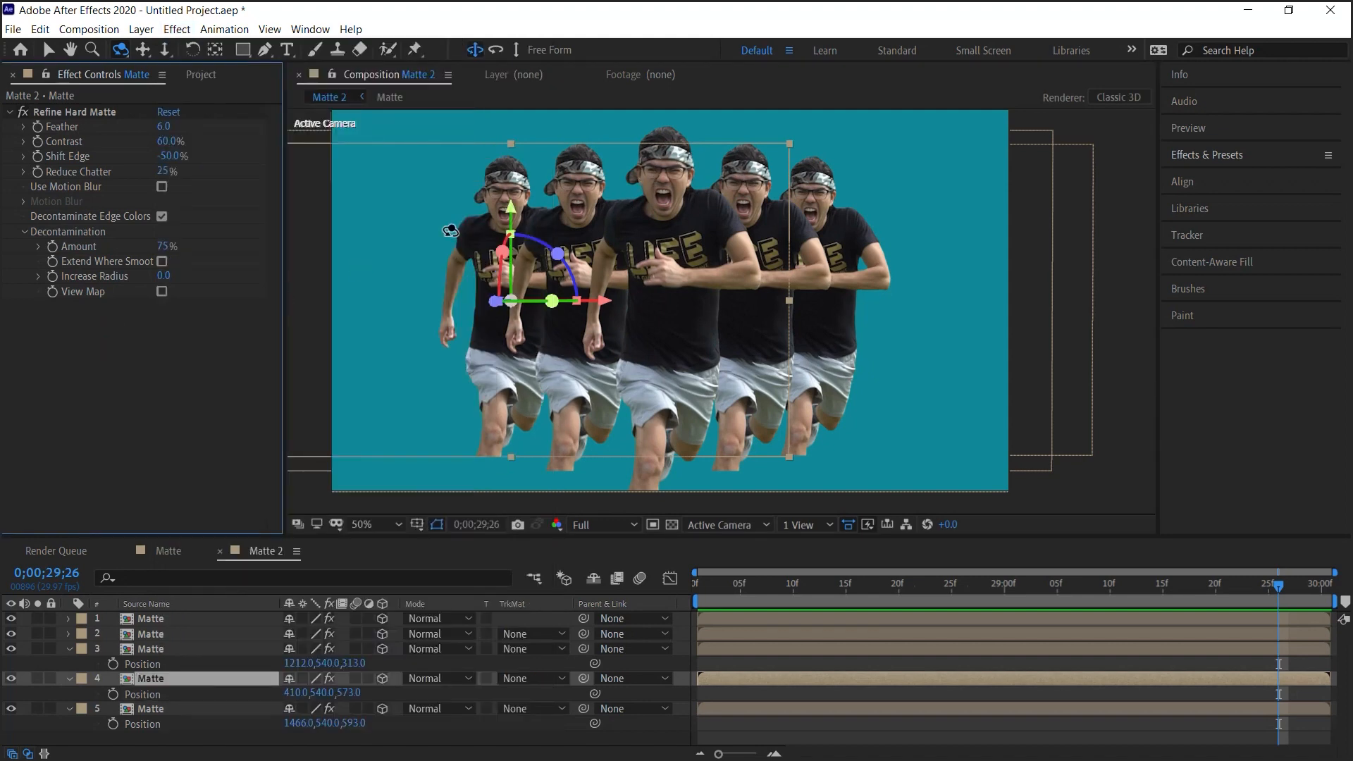
key("space")
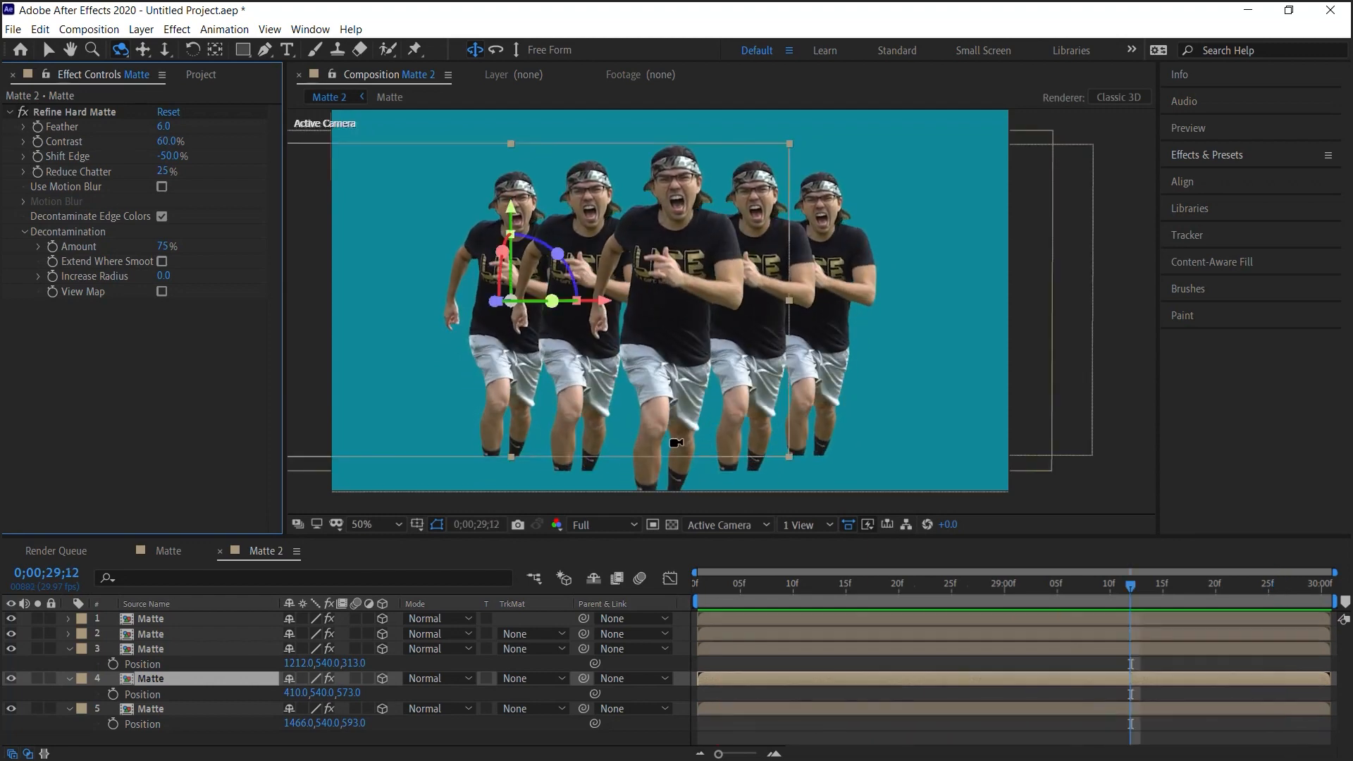
Step: Switch to Runway in the browser and open its Home page
key("alt+Tab")
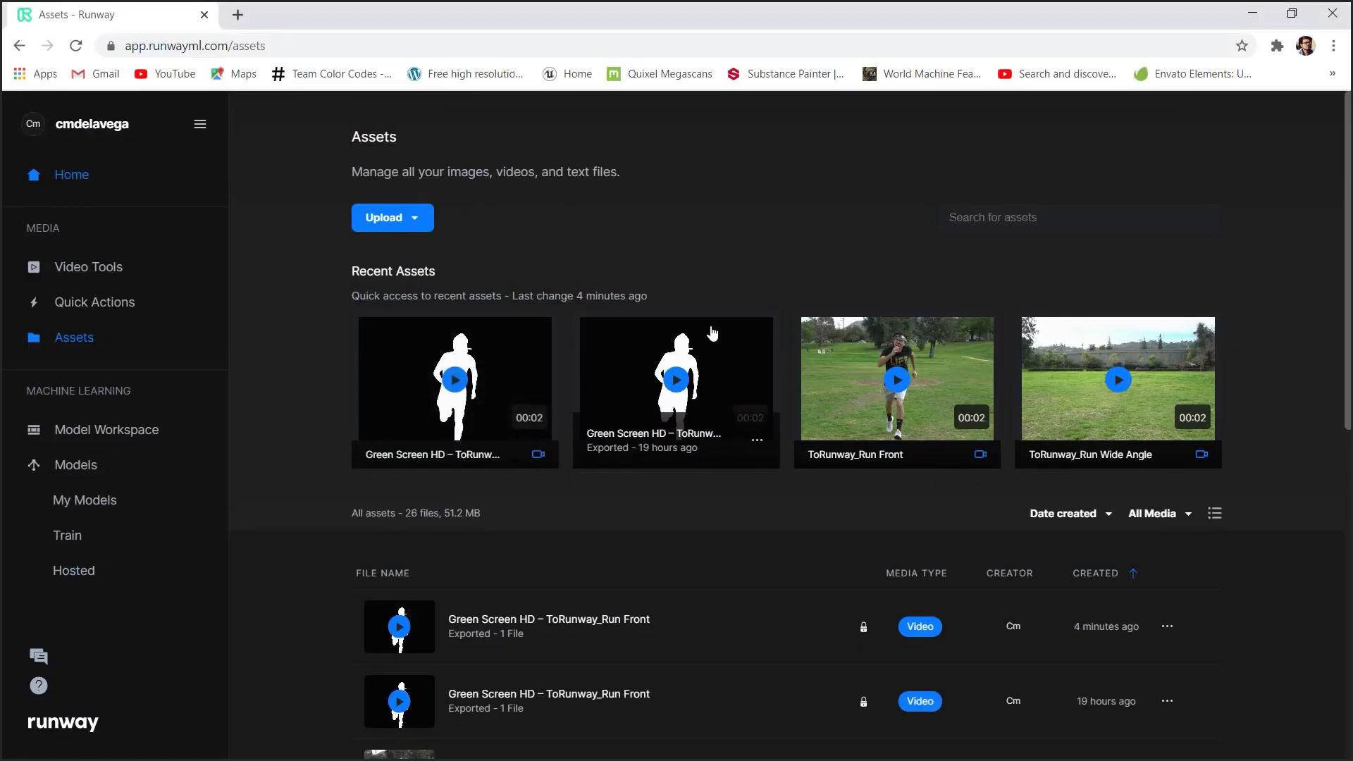
left_click(71, 175)
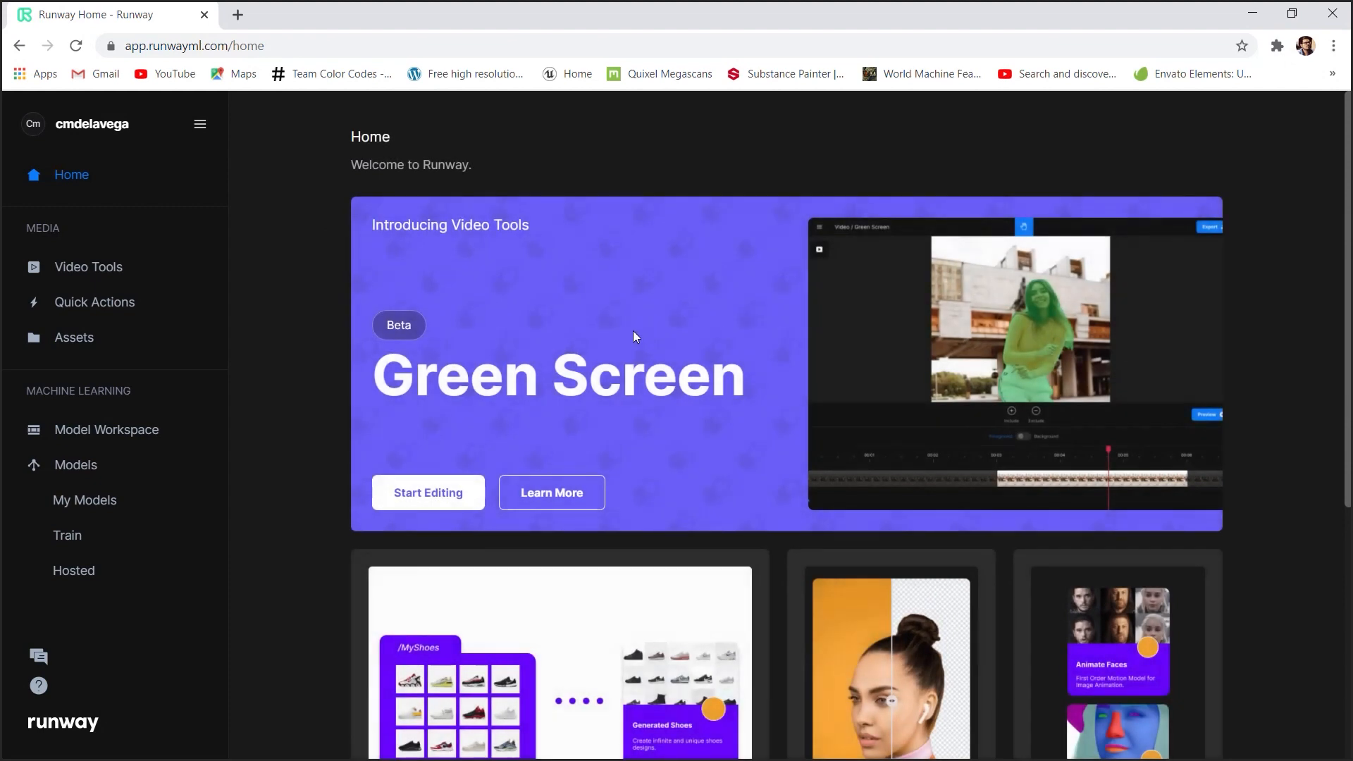